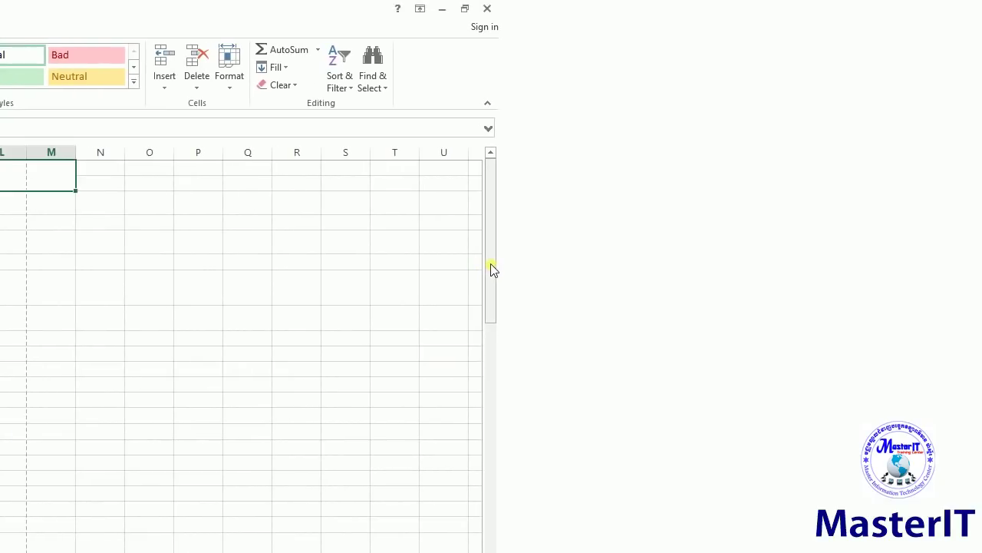
# Highlight the exam title and question text to review the task.
pyautogui.click(497, 286)
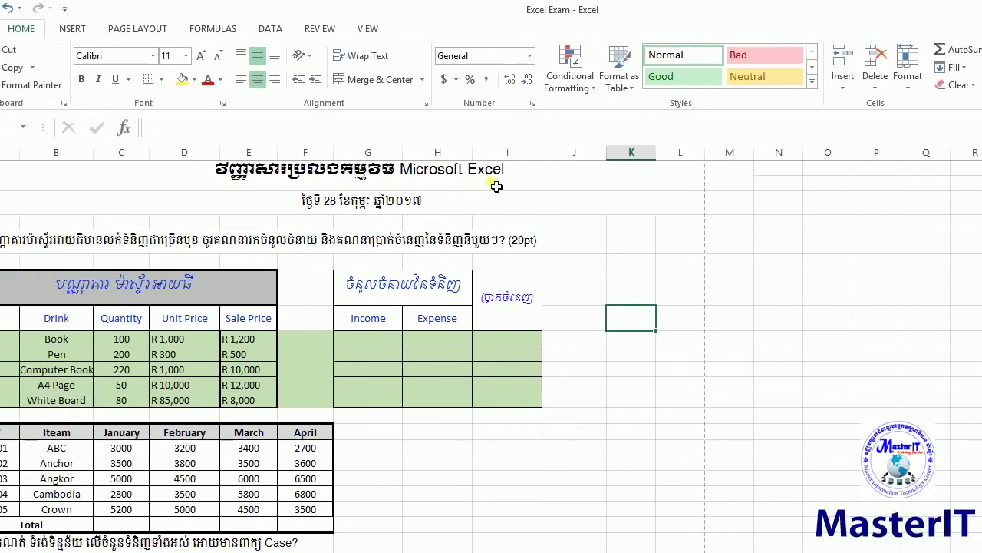
pyautogui.click(498, 187)
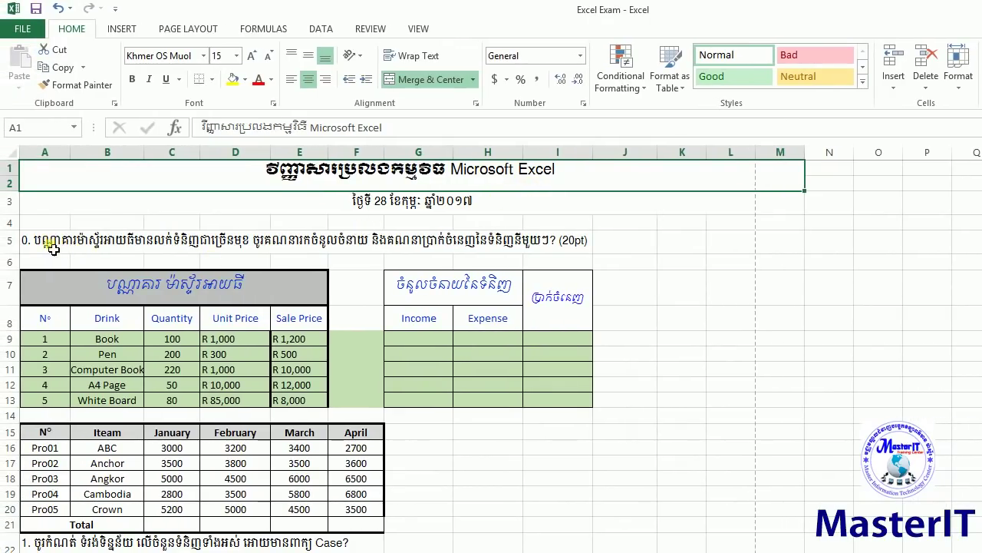
pyautogui.moveTo(55, 241); pyautogui.dragTo(189, 304)
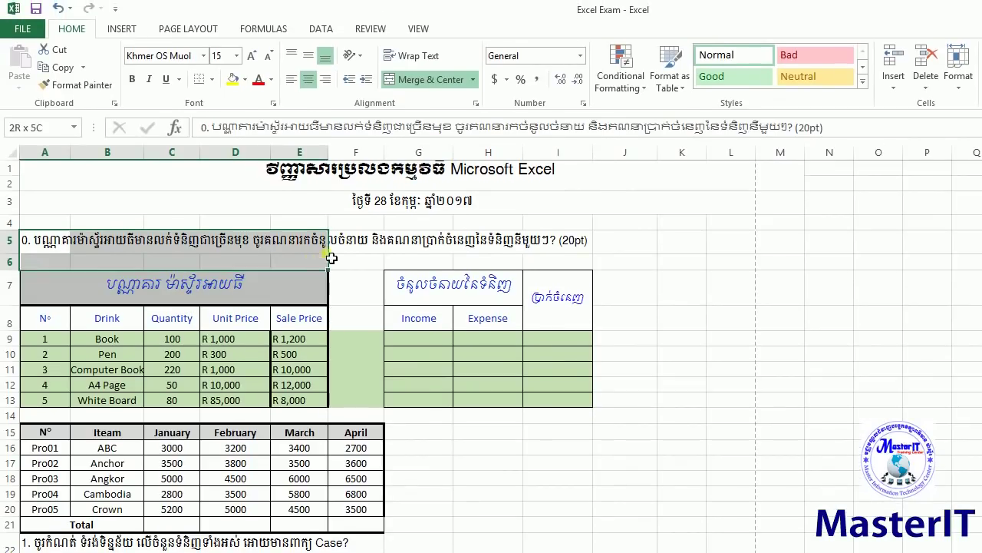
pyautogui.moveTo(329, 252)
pyautogui.mouseDown()
pyautogui.moveTo(486, 230)
pyautogui.moveTo(497, 275)
pyautogui.mouseUp()
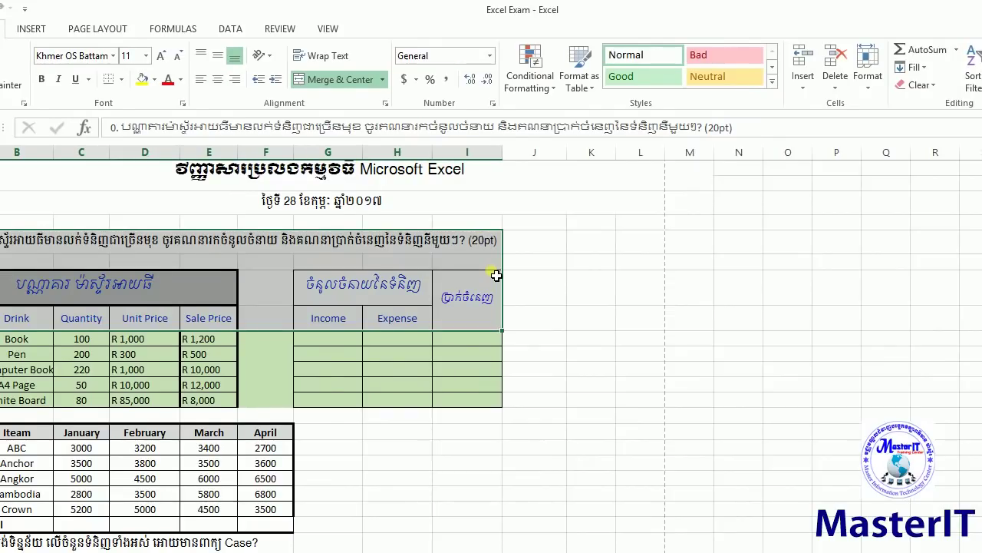
pyautogui.click(529, 287)
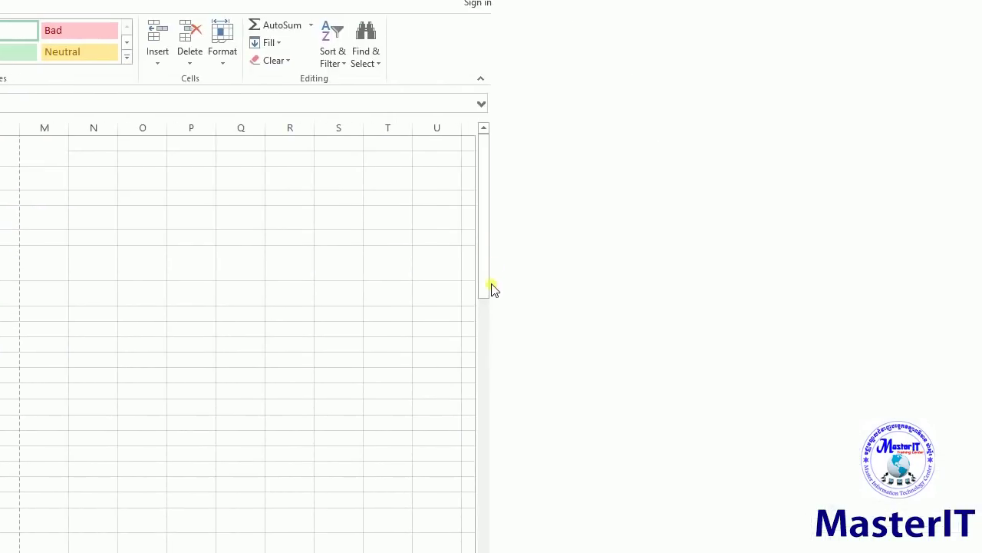
# Highlight the whole product table from its heading down.
pyautogui.moveTo(493, 282); pyautogui.dragTo(493, 285)
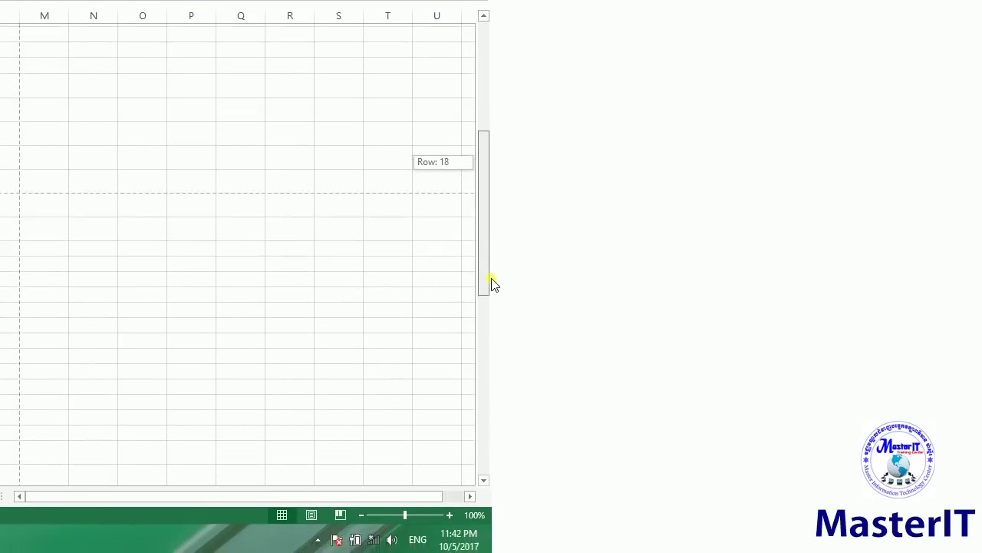
pyautogui.moveTo(494, 284); pyautogui.dragTo(494, 284)
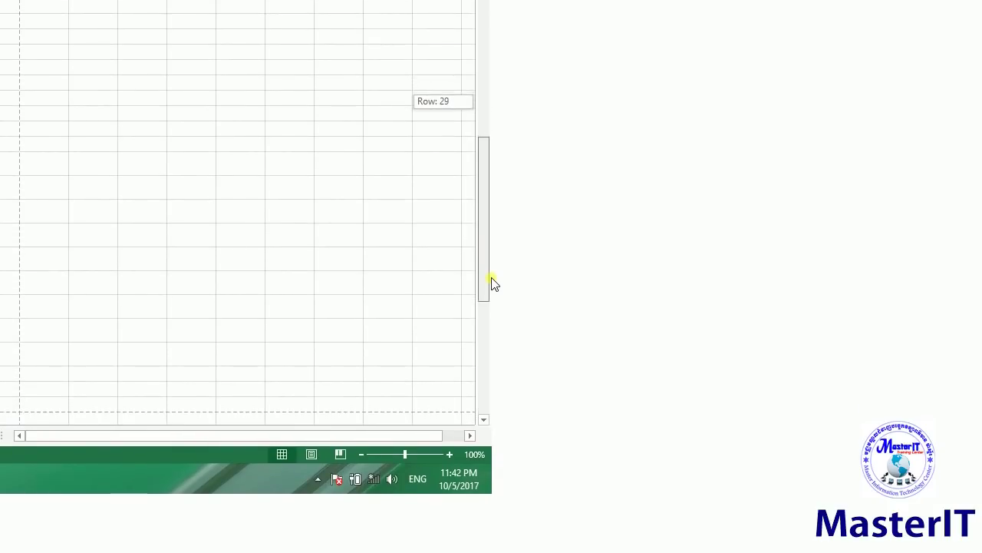
pyautogui.moveTo(493, 284); pyautogui.dragTo(492, 282)
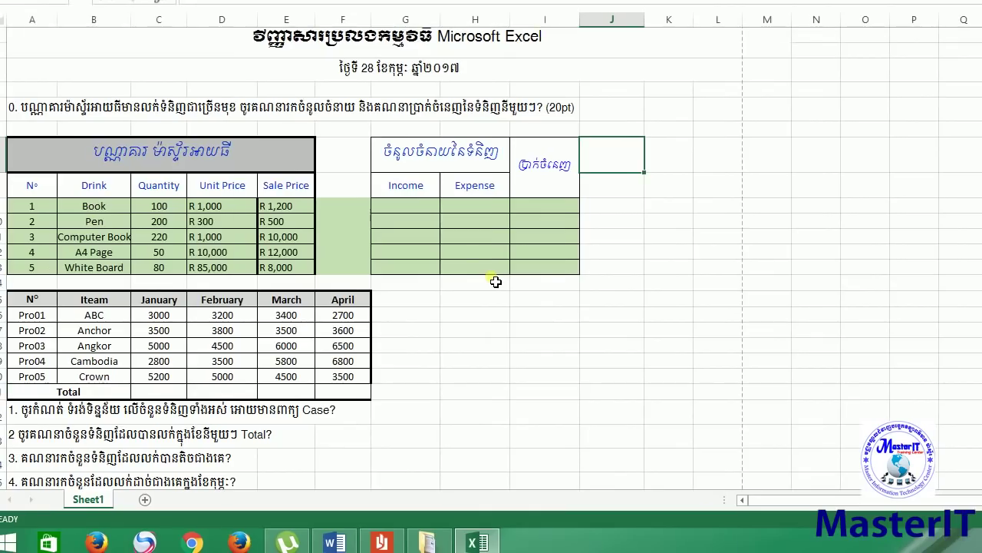
pyautogui.click(496, 282)
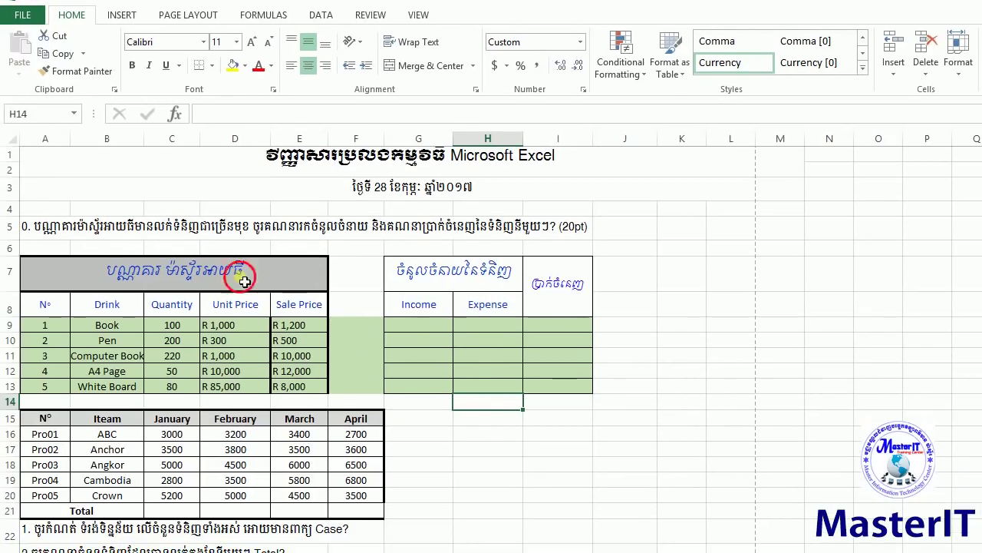
pyautogui.click(231, 279)
pyautogui.moveTo(92, 281); pyautogui.dragTo(284, 379)
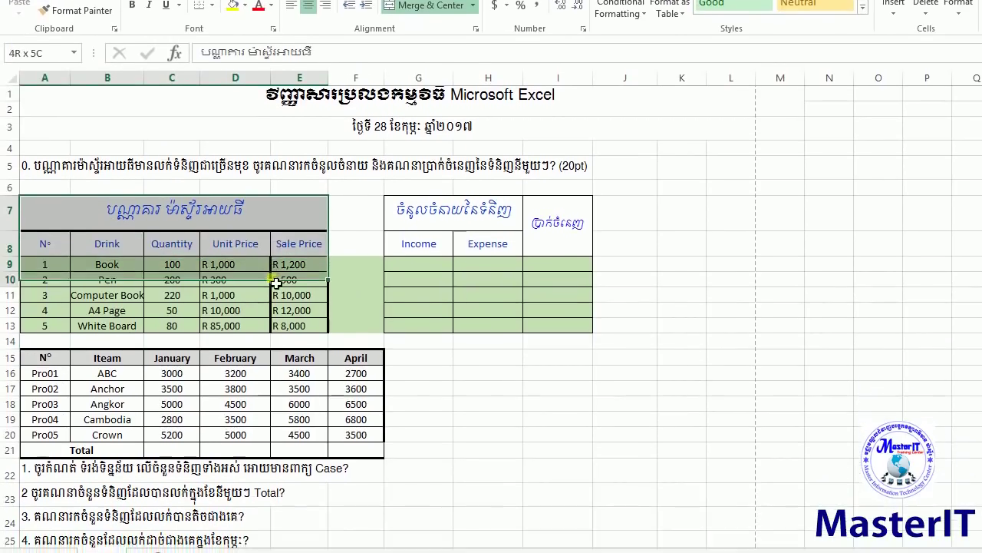
pyautogui.moveTo(284, 281); pyautogui.dragTo(285, 282)
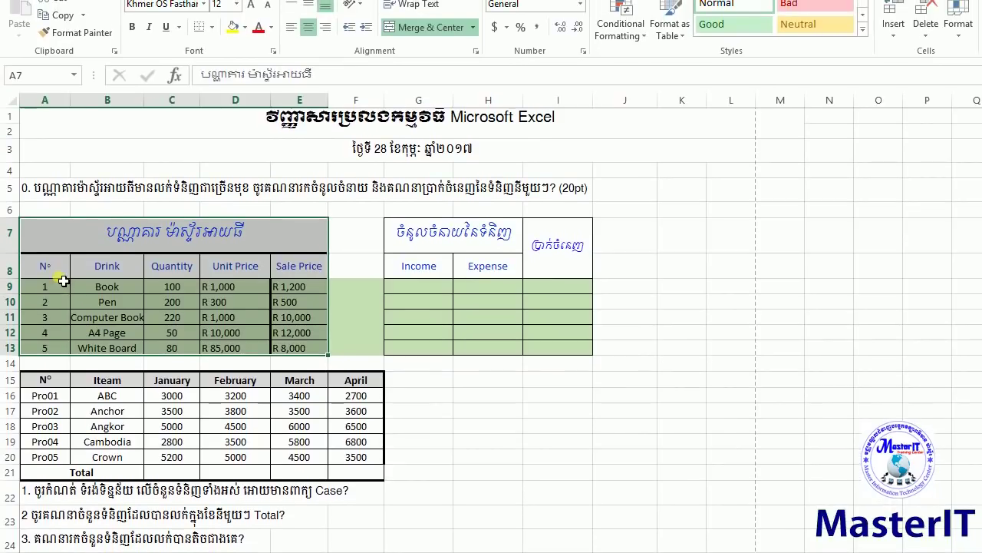
# Point out the N°, Unit Price, Sale Price, Income, Expense and profit columns.
pyautogui.click(61, 275)
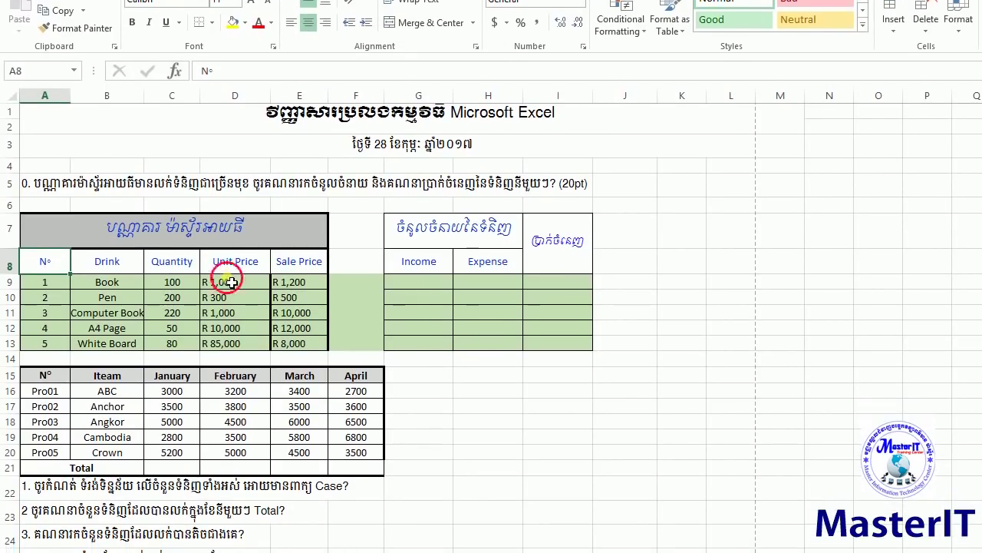
pyautogui.click(230, 285)
pyautogui.click(293, 274)
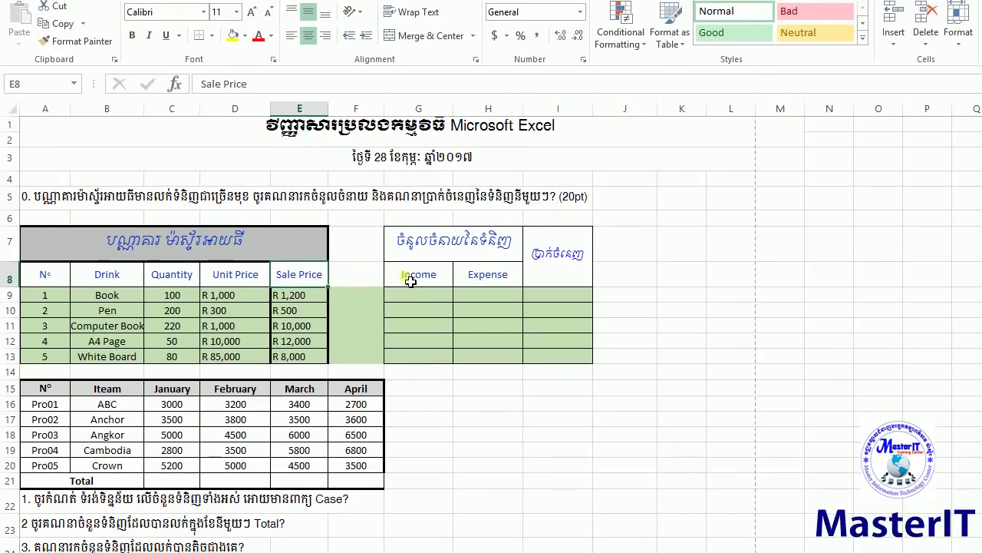
pyautogui.click(411, 281)
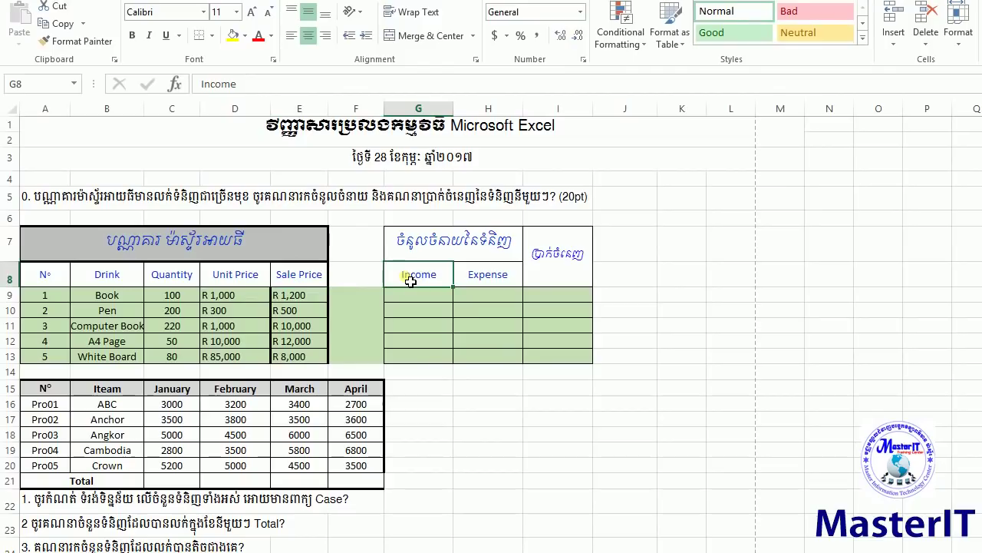
pyautogui.click(496, 278)
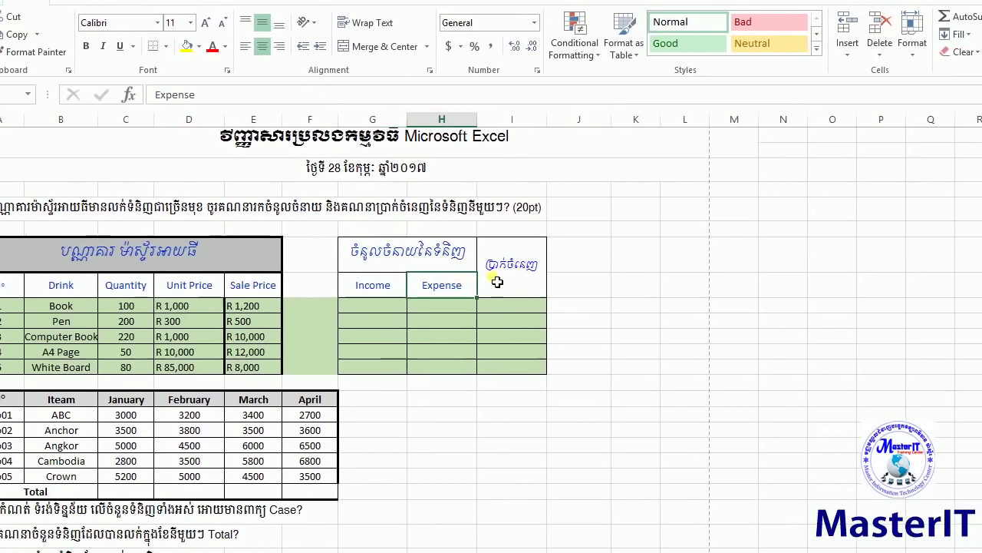
pyautogui.click(545, 280)
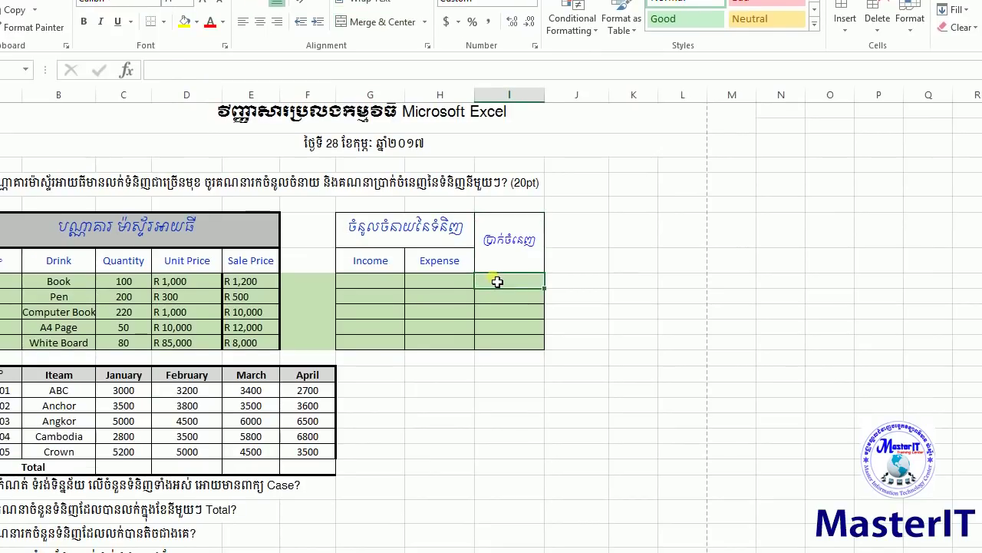
pyautogui.moveTo(498, 287); pyautogui.dragTo(89, 286)
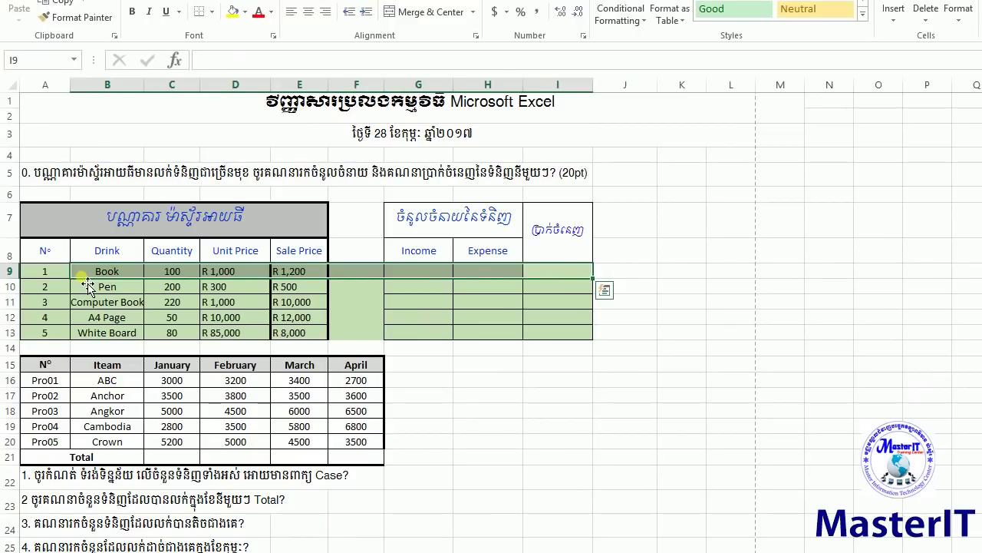
# Point out Book's row: quantity 100, unit price 1,000, sale price 1,200, and its result cells.
pyautogui.click(92, 278)
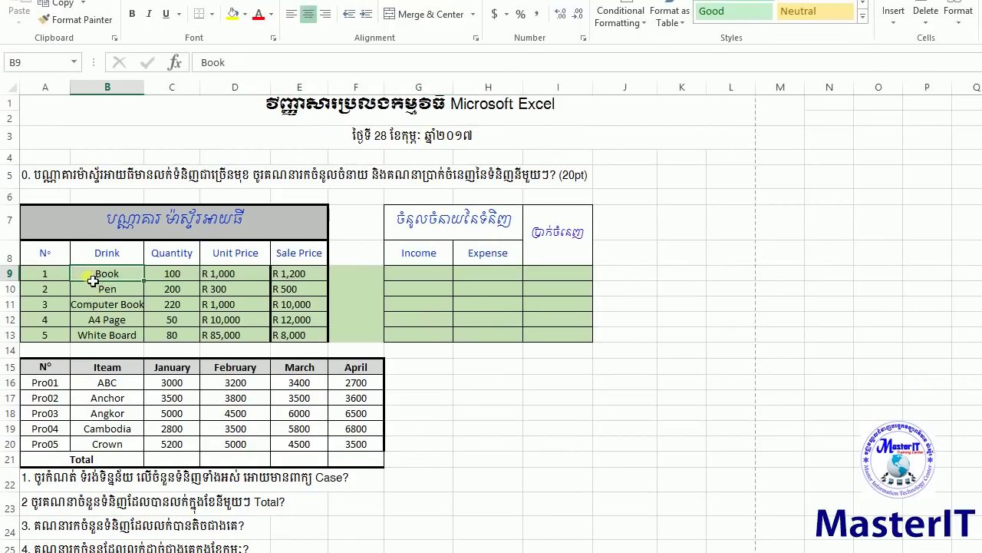
pyautogui.click(164, 276)
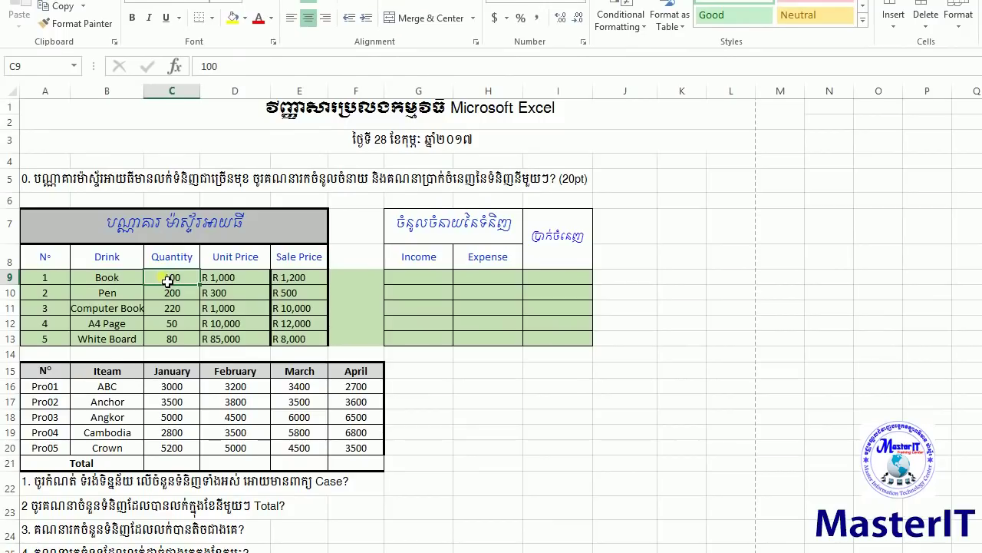
pyautogui.click(244, 278)
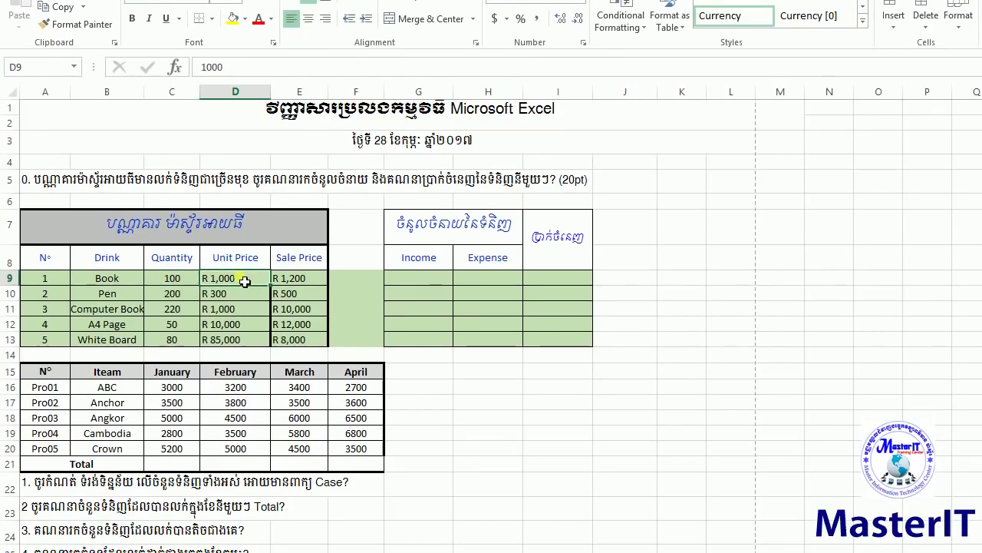
pyautogui.click(293, 282)
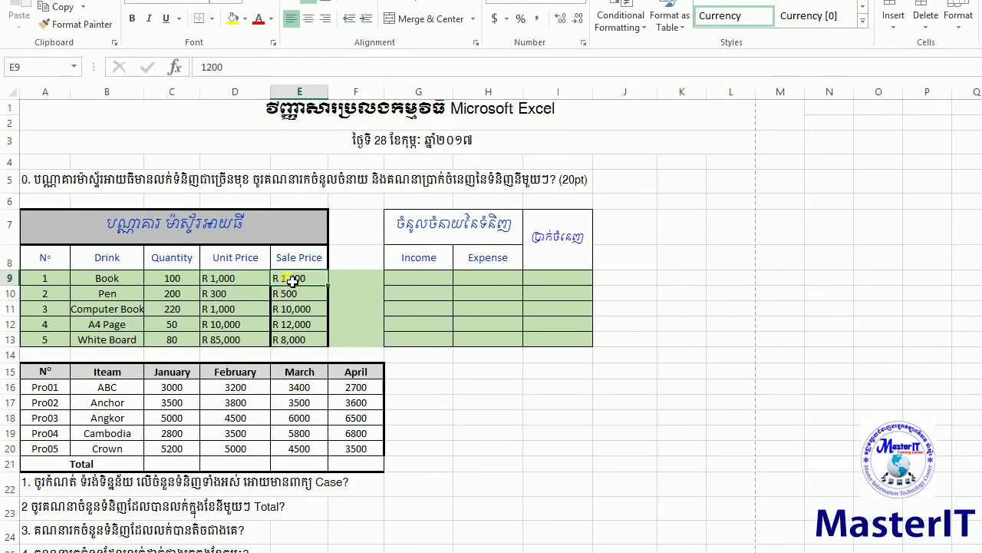
pyautogui.click(415, 277)
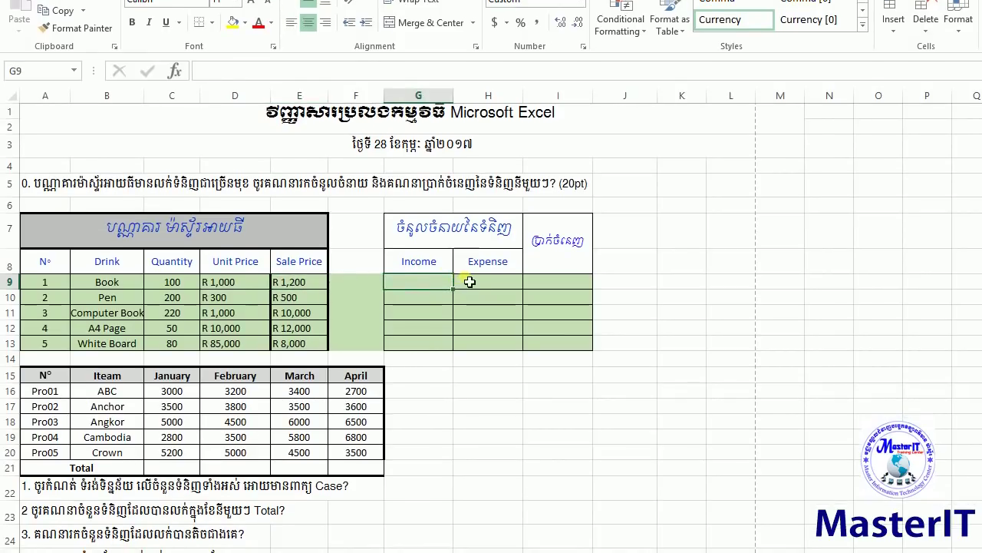
pyautogui.click(470, 282)
pyautogui.click(525, 282)
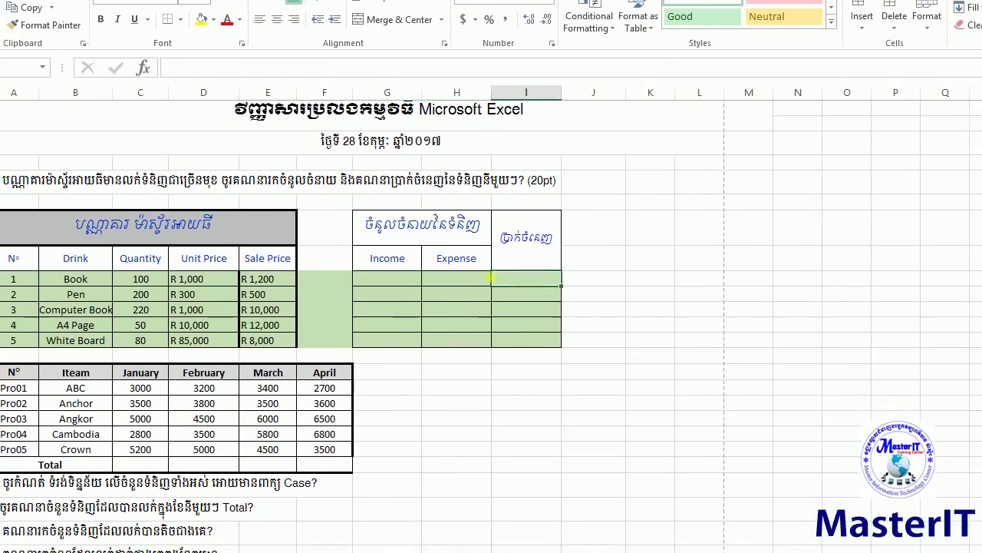
pyautogui.click(405, 284)
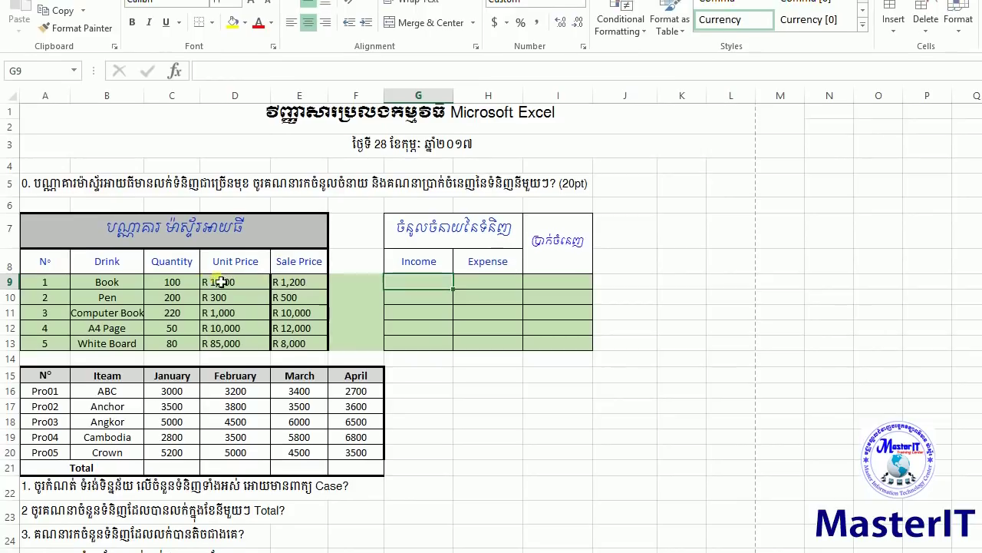
pyautogui.click(184, 281)
pyautogui.click(298, 278)
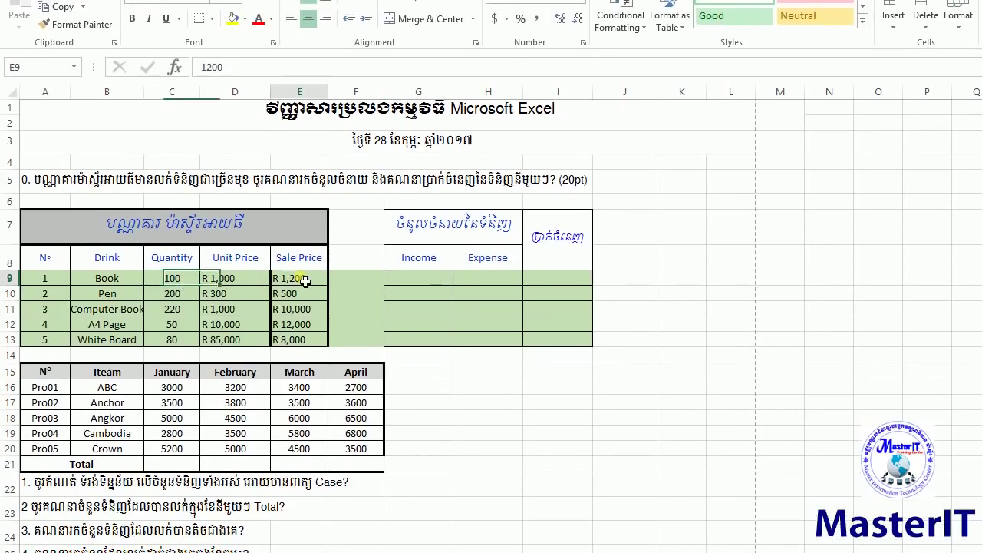
# Enter Book's Income in G9 as quantity times sale price, giving R 120,000.
pyautogui.click(413, 278)
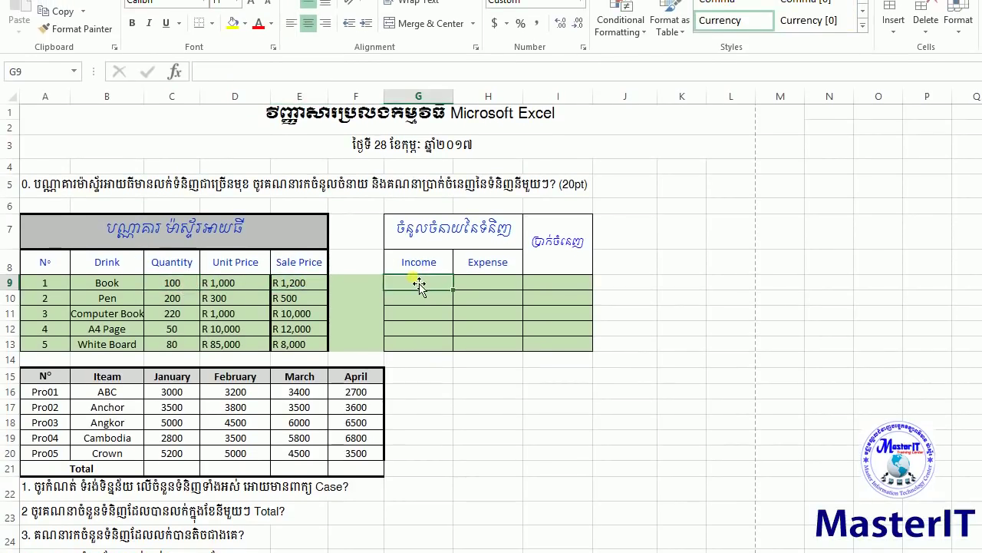
pyautogui.write('=')
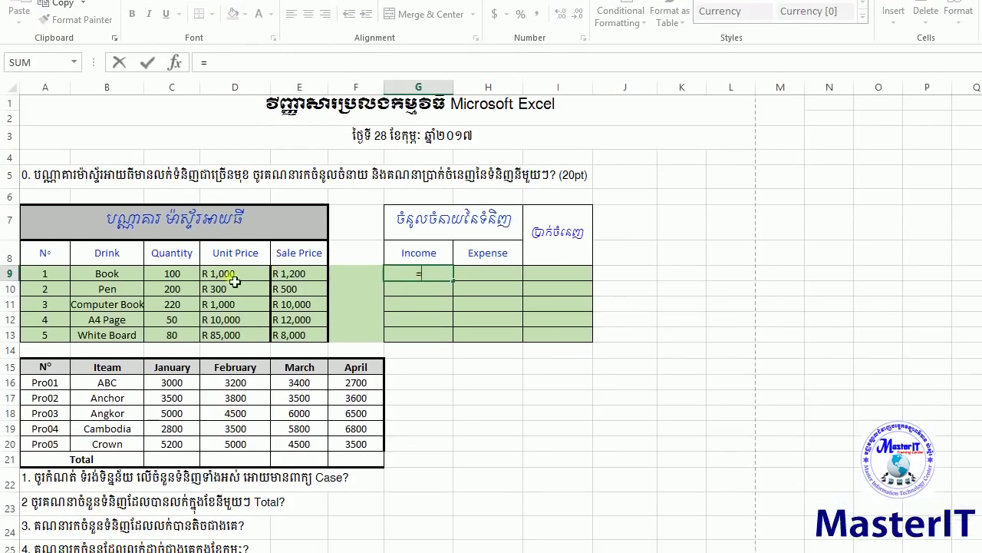
pyautogui.click(192, 280)
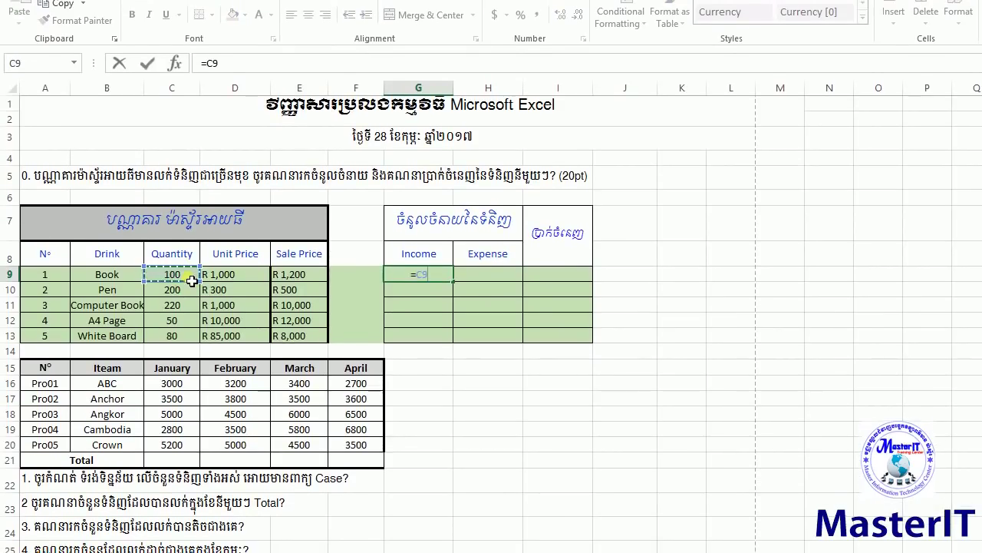
pyautogui.write('*')
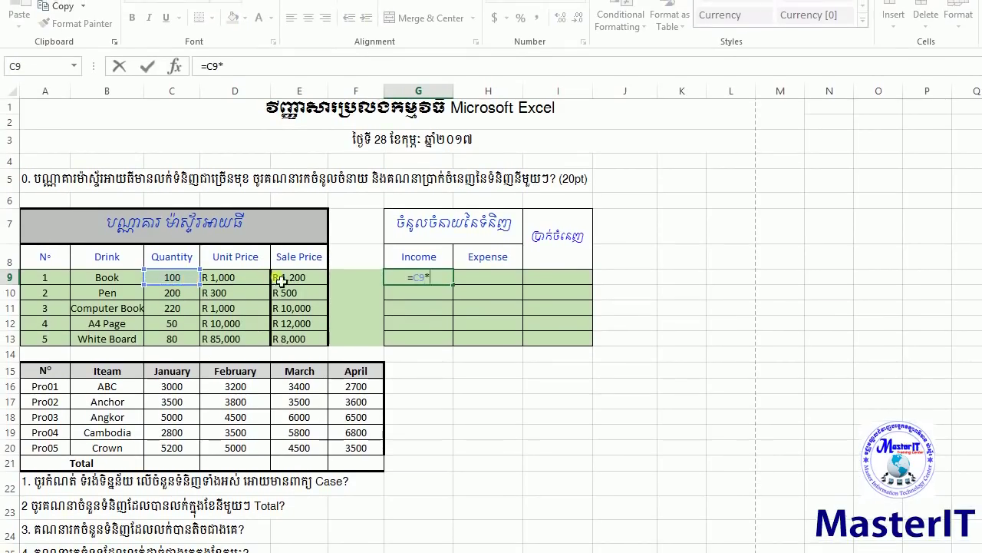
pyautogui.click(299, 280)
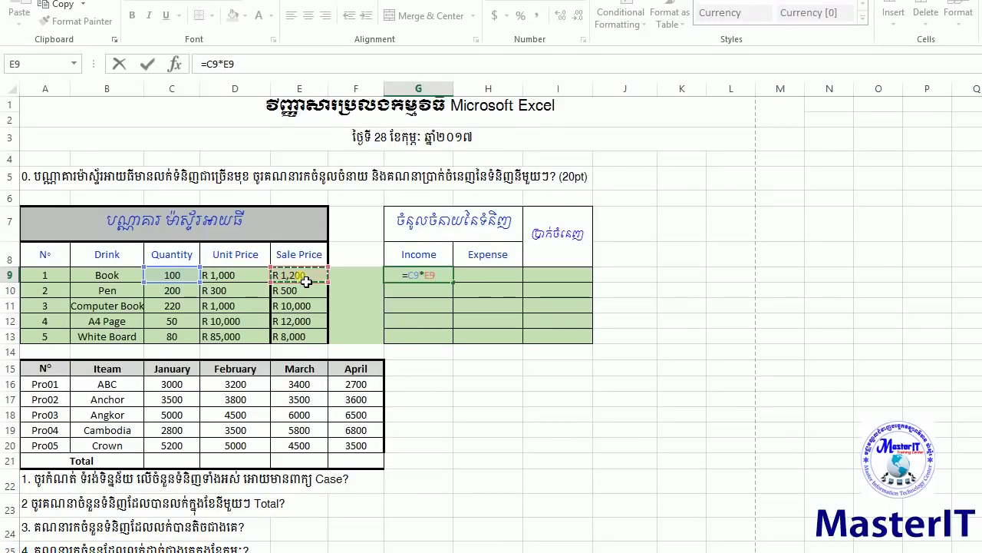
pyautogui.press('Return')
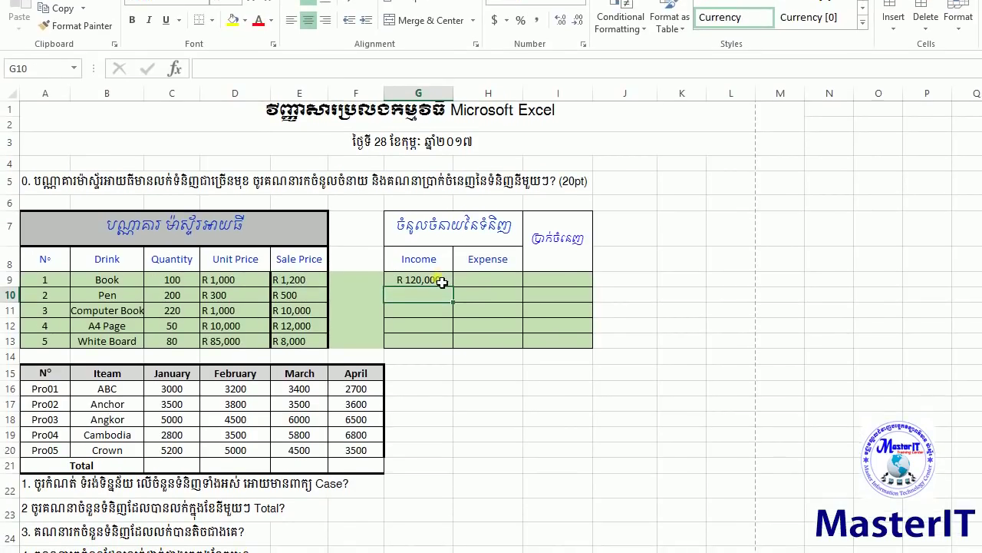
# Enter =C9*D9 in H9 for Book's Expense, giving R 100,000, and check it.
pyautogui.click(487, 281)
pyautogui.write('=')
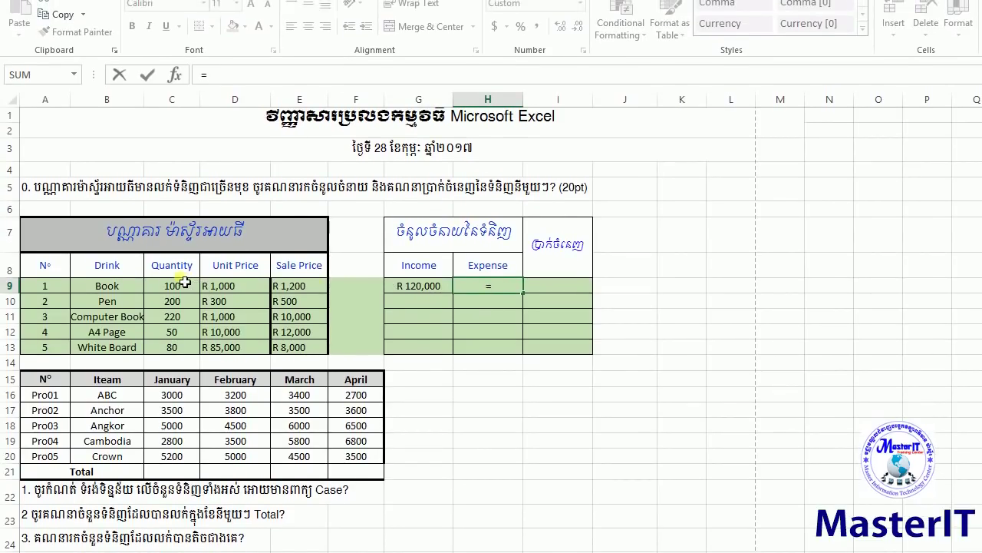
pyautogui.click(185, 283)
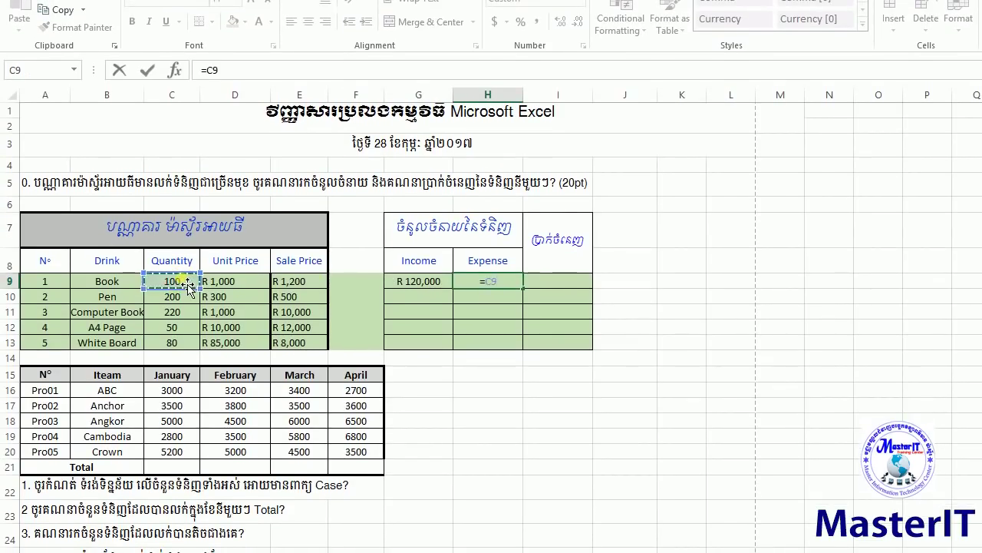
pyautogui.write('*')
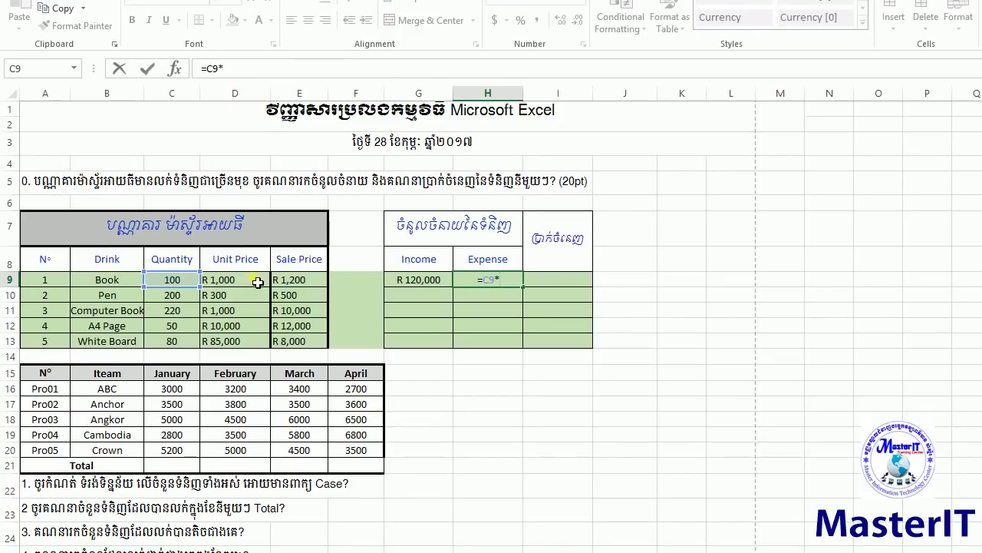
pyautogui.click(258, 282)
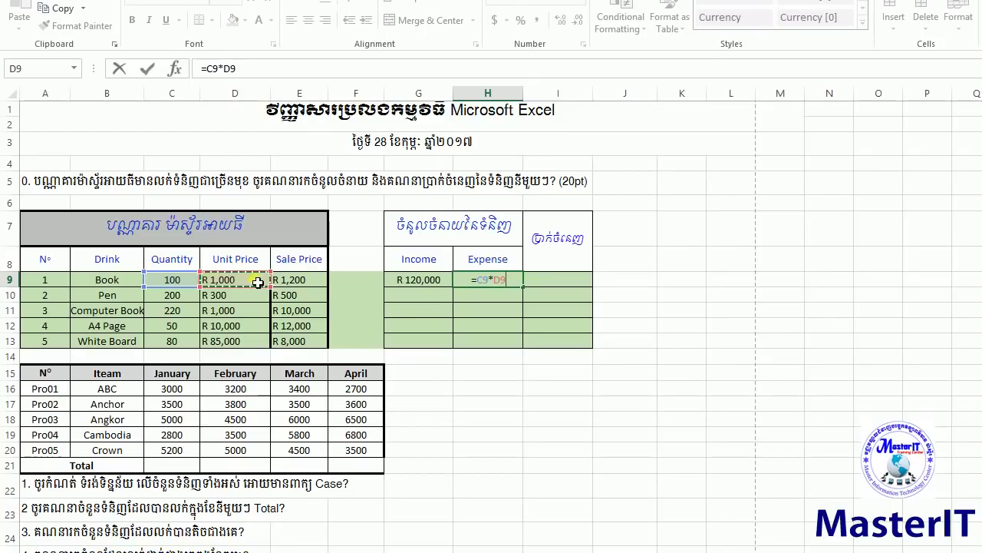
pyautogui.press('Return')
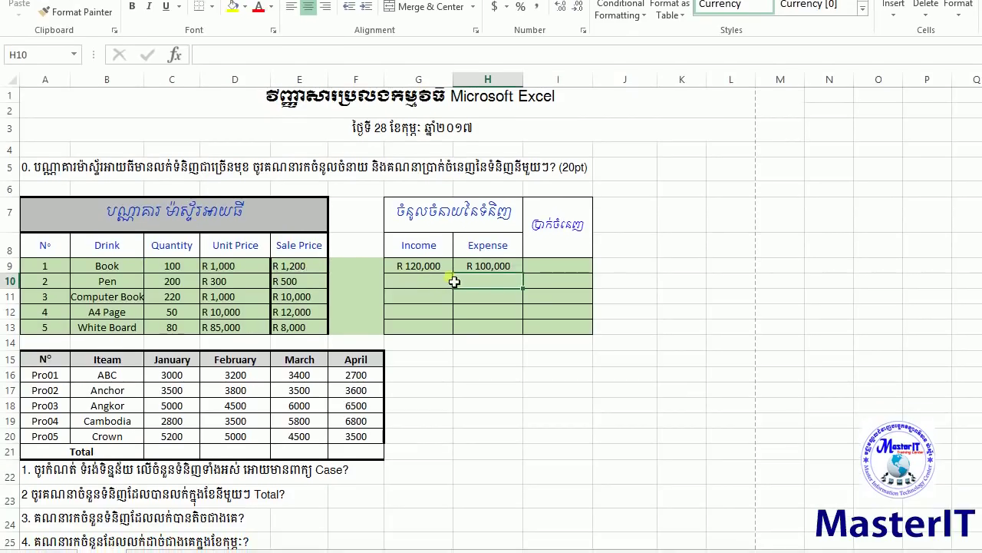
pyautogui.click(477, 268)
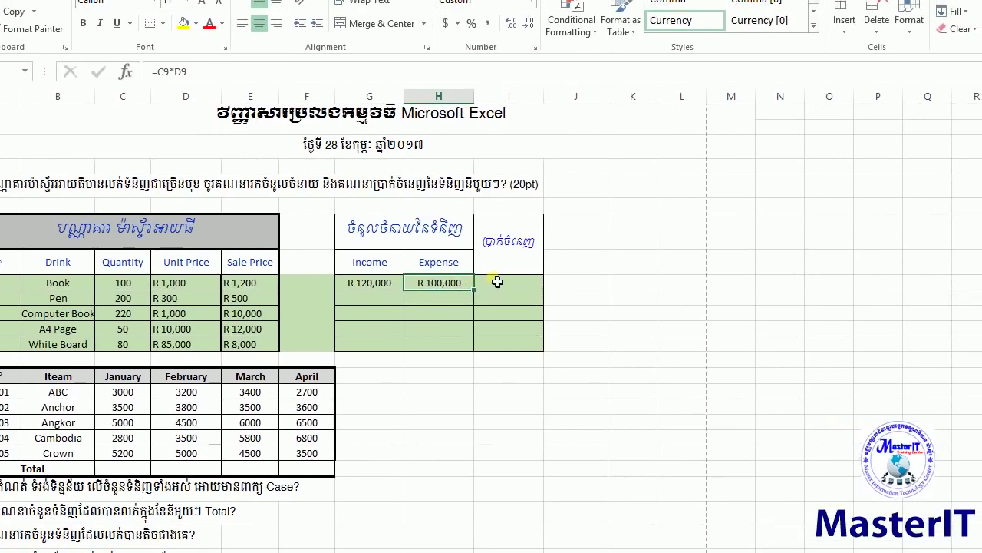
# Enter the profit formula =G9-H9 in I9 for Book.
pyautogui.click(497, 283)
pyautogui.write('=')
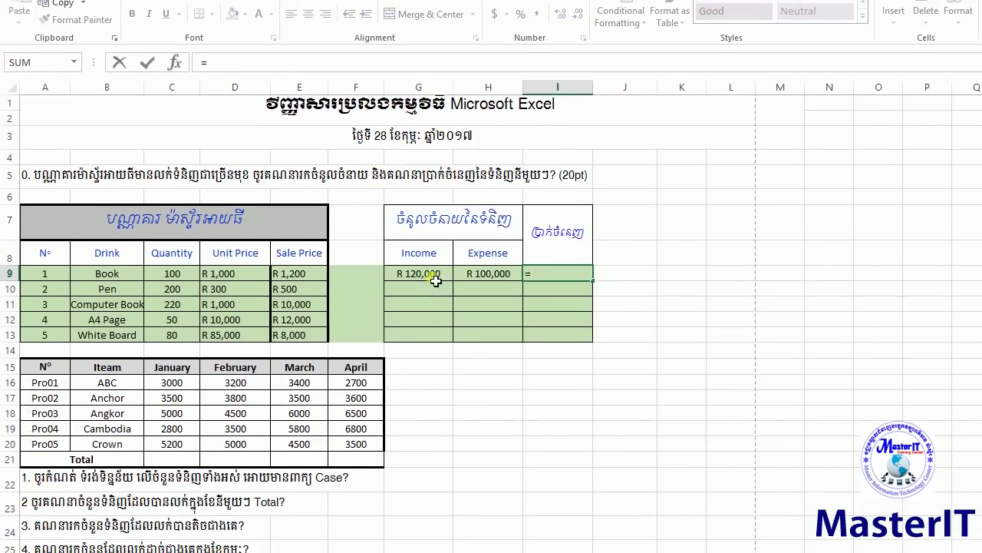
pyautogui.click(436, 280)
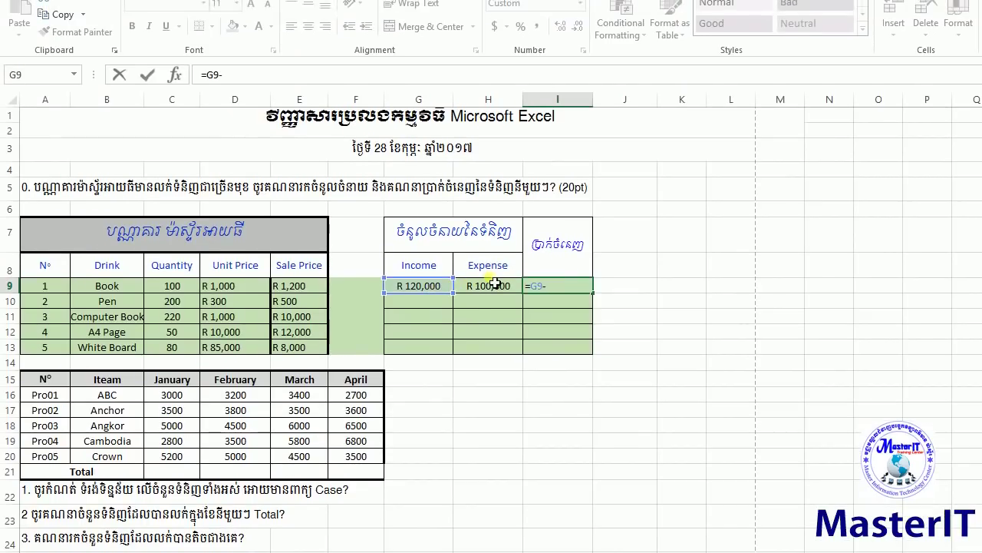
pyautogui.click(496, 278)
pyautogui.press('Return')
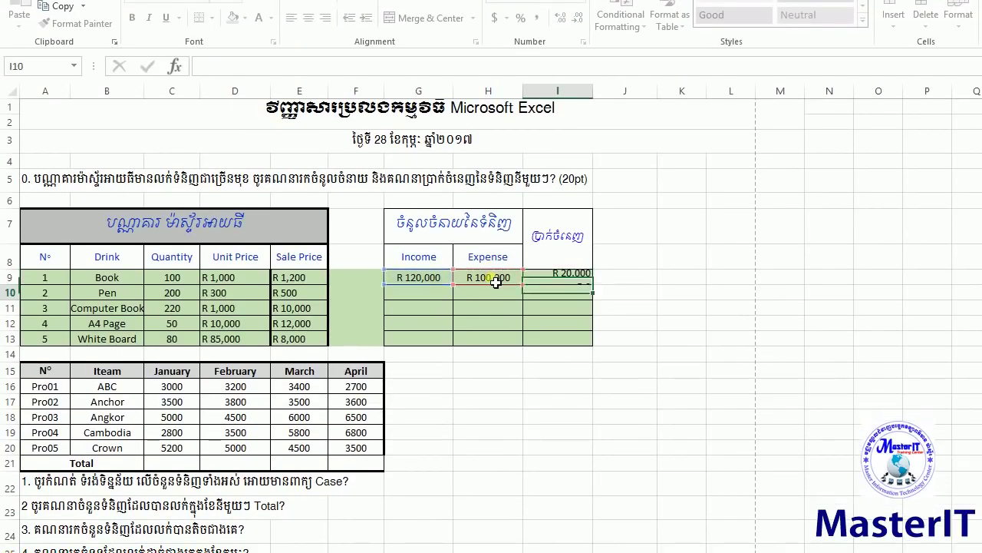
pyautogui.click(497, 280)
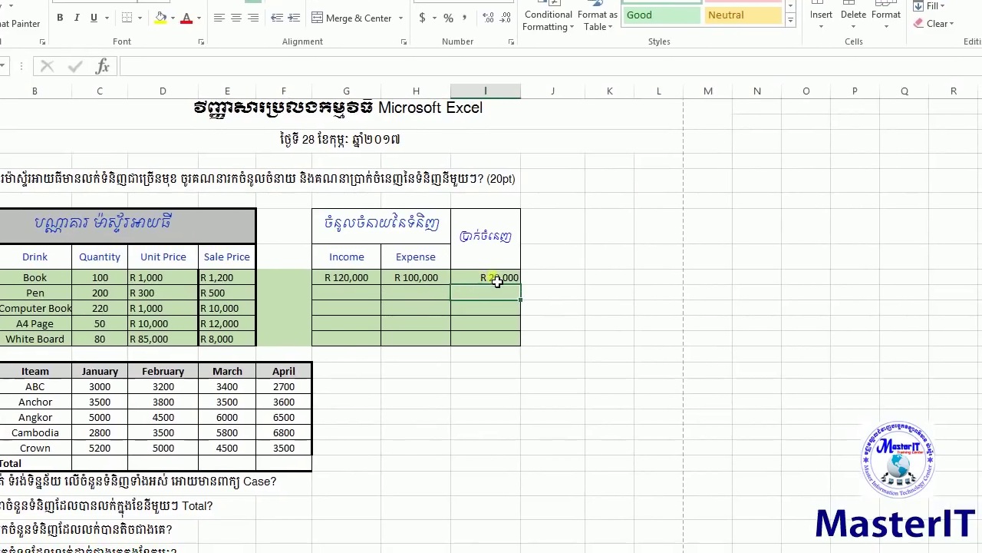
# Fill the G9:I9 formulas down through White Board in row 13.
pyautogui.moveTo(497, 283); pyautogui.dragTo(86, 282)
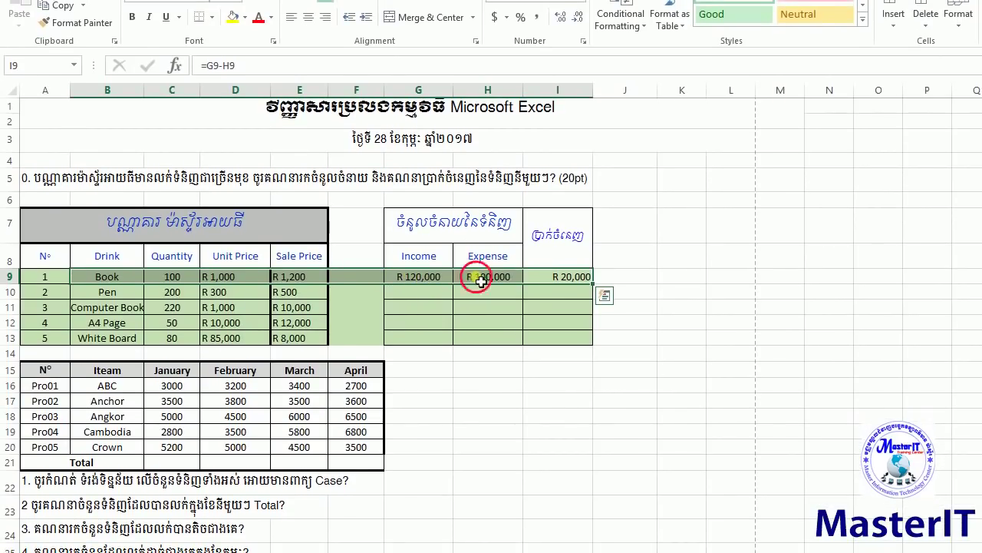
pyautogui.click(479, 281)
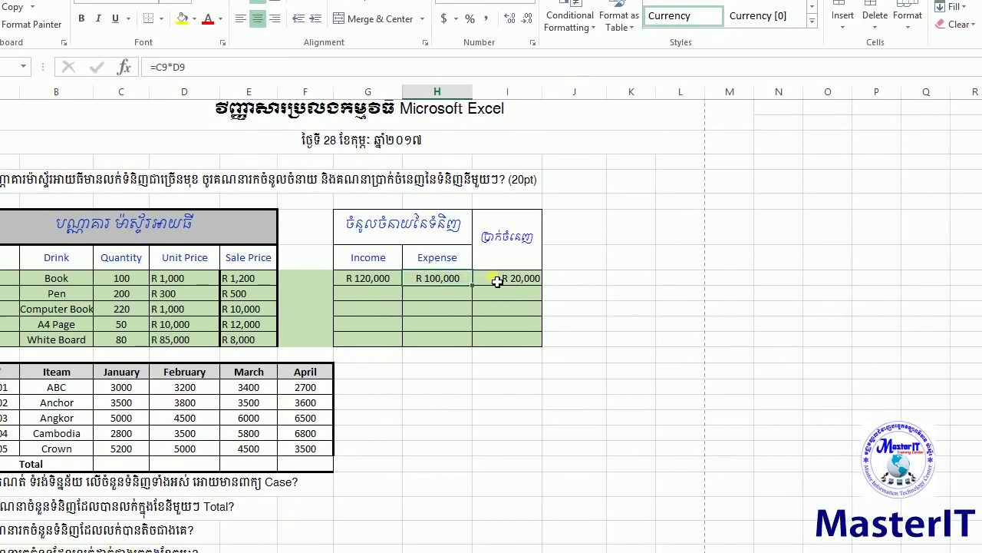
pyautogui.click(497, 282)
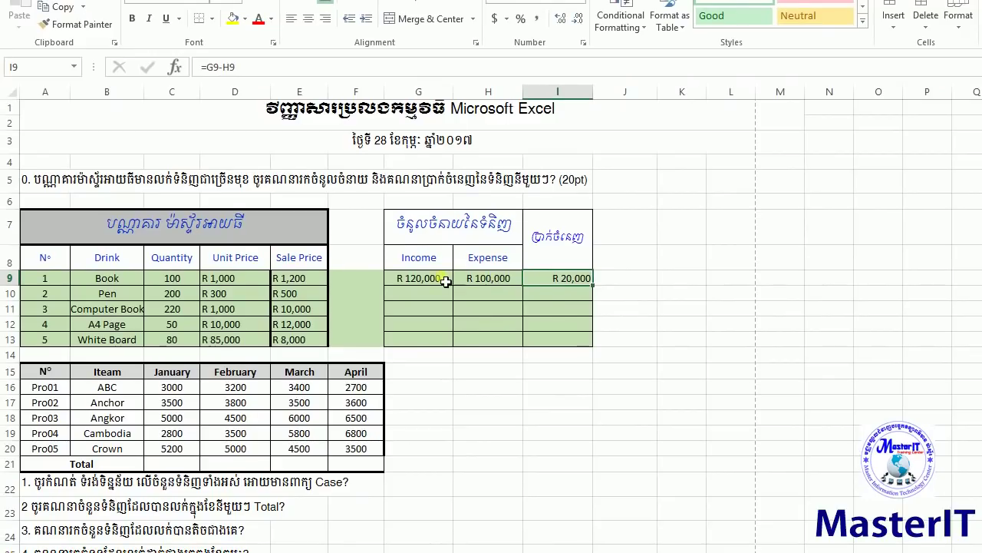
pyautogui.moveTo(442, 283); pyautogui.dragTo(560, 279)
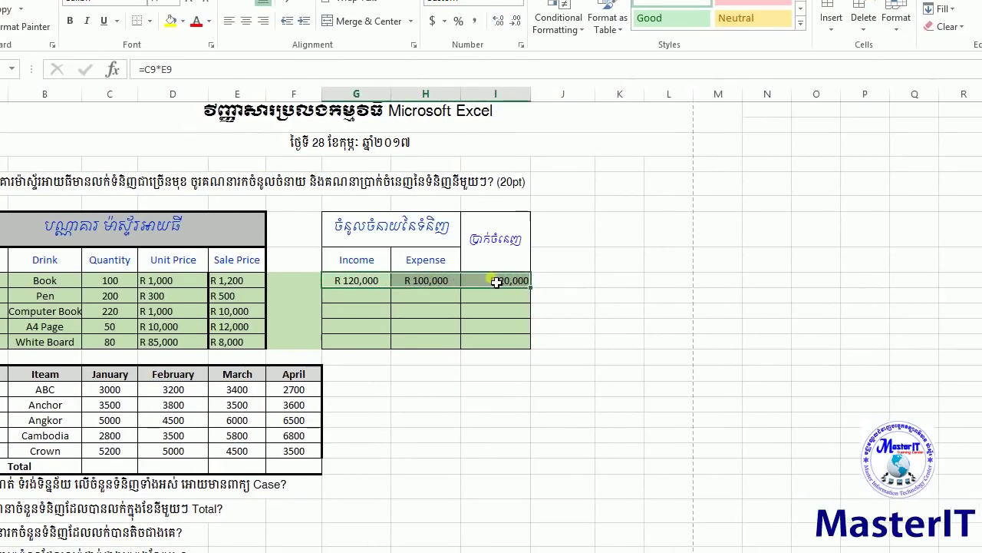
pyautogui.click(498, 282)
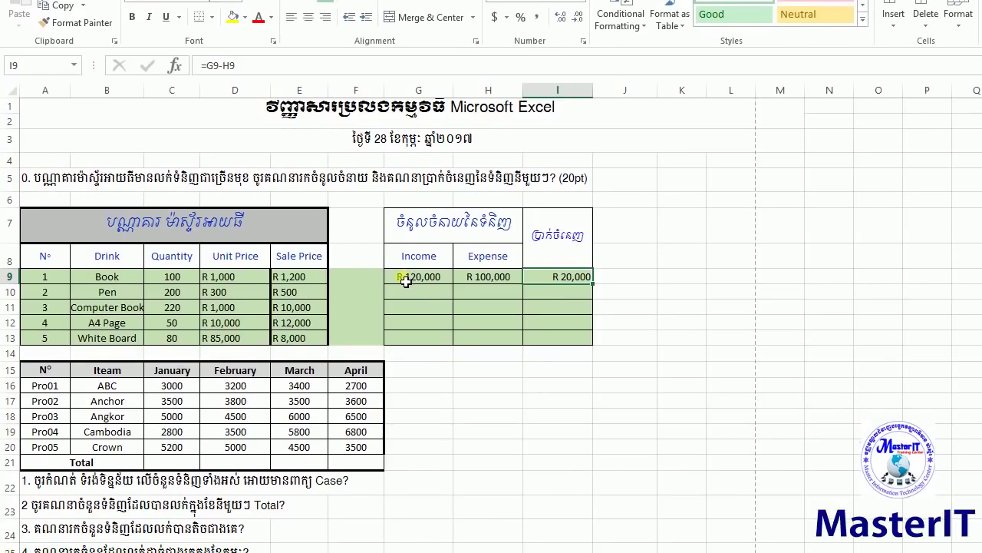
pyautogui.moveTo(406, 282)
pyautogui.mouseDown()
pyautogui.moveTo(538, 282)
pyautogui.moveTo(492, 337)
pyautogui.mouseUp()
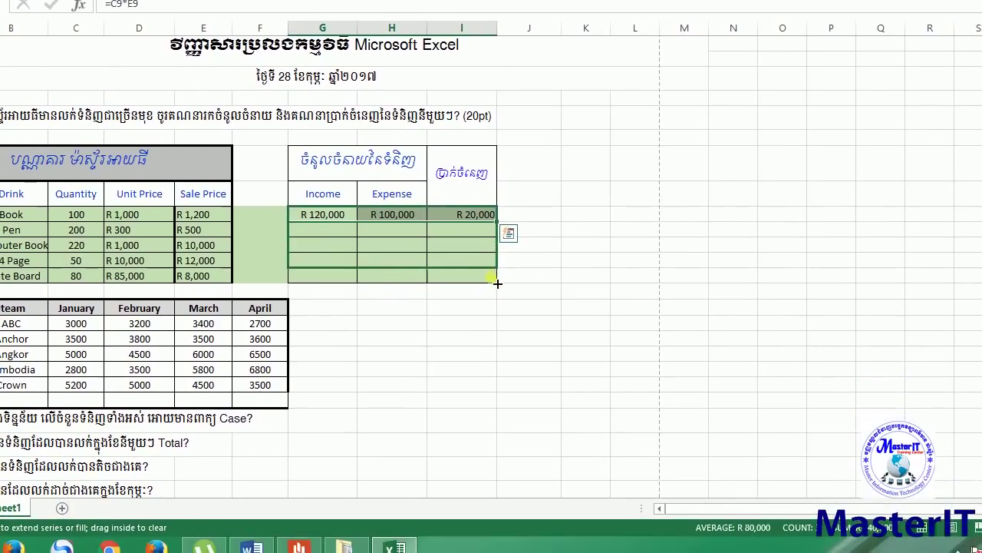
pyautogui.moveTo(495, 282); pyautogui.dragTo(496, 282)
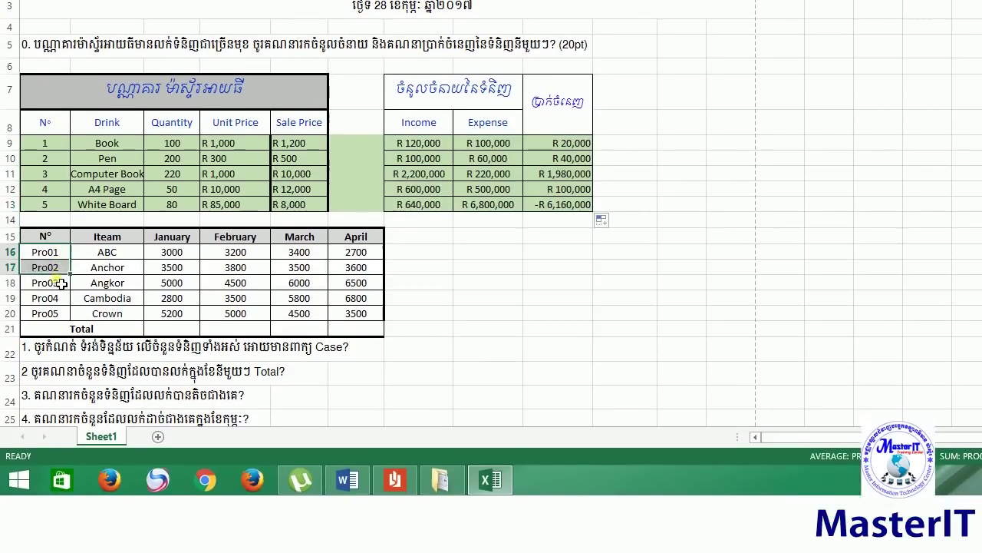
# Select the January–April sales figures C16:F20.
pyautogui.moveTo(61, 282); pyautogui.dragTo(46, 327)
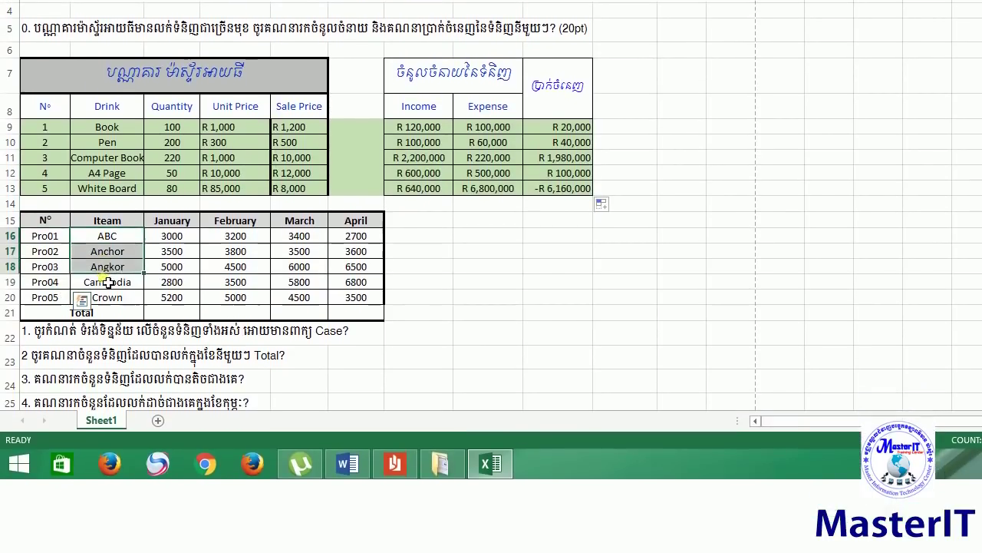
pyautogui.moveTo(107, 275); pyautogui.dragTo(107, 335)
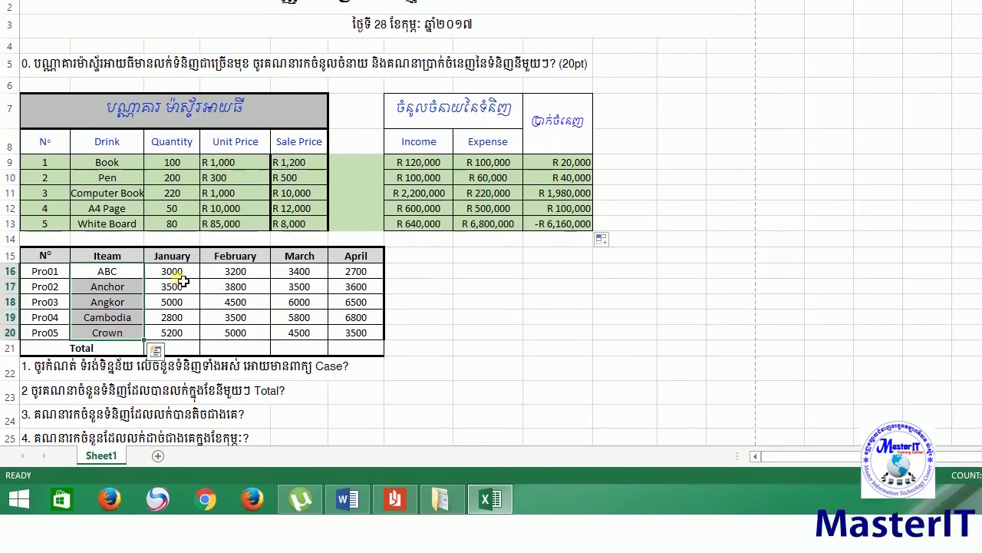
pyautogui.moveTo(175, 273); pyautogui.dragTo(349, 332)
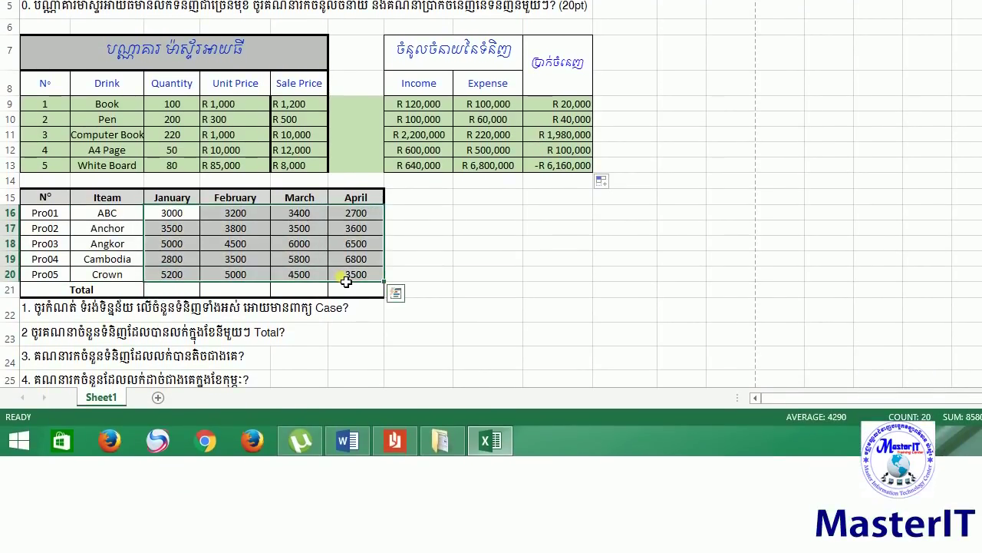
pyautogui.click(345, 280)
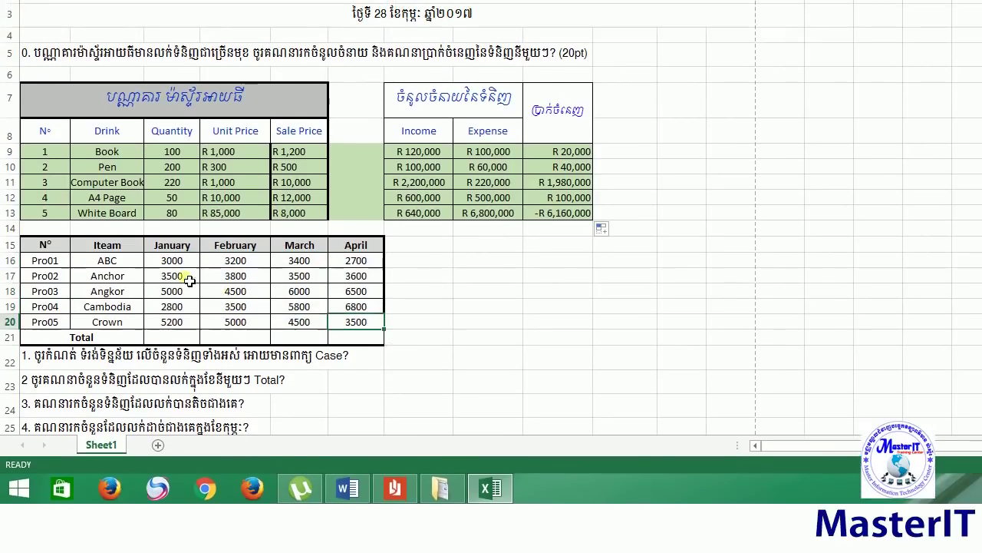
pyautogui.moveTo(173, 271); pyautogui.dragTo(346, 332)
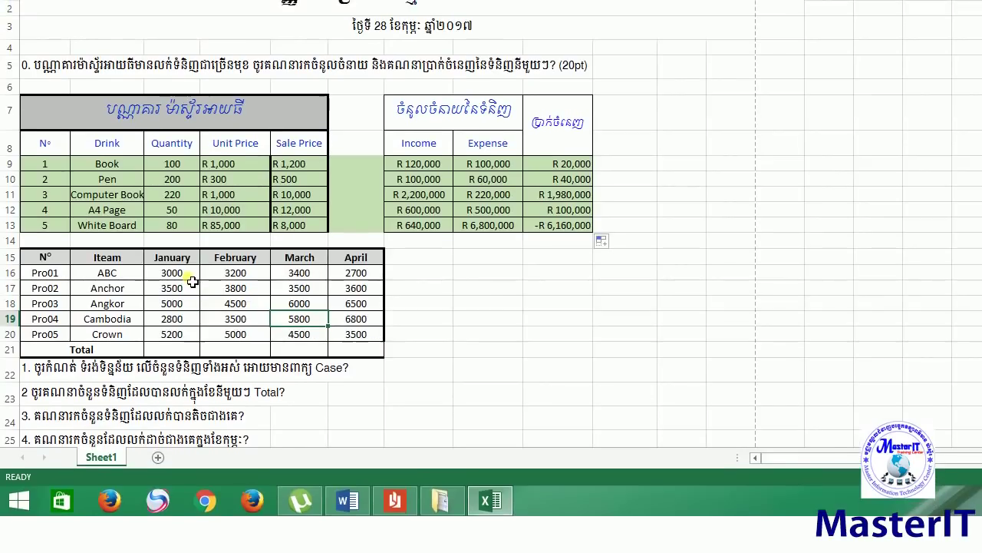
pyautogui.click(192, 280)
pyautogui.moveTo(191, 280); pyautogui.dragTo(356, 339)
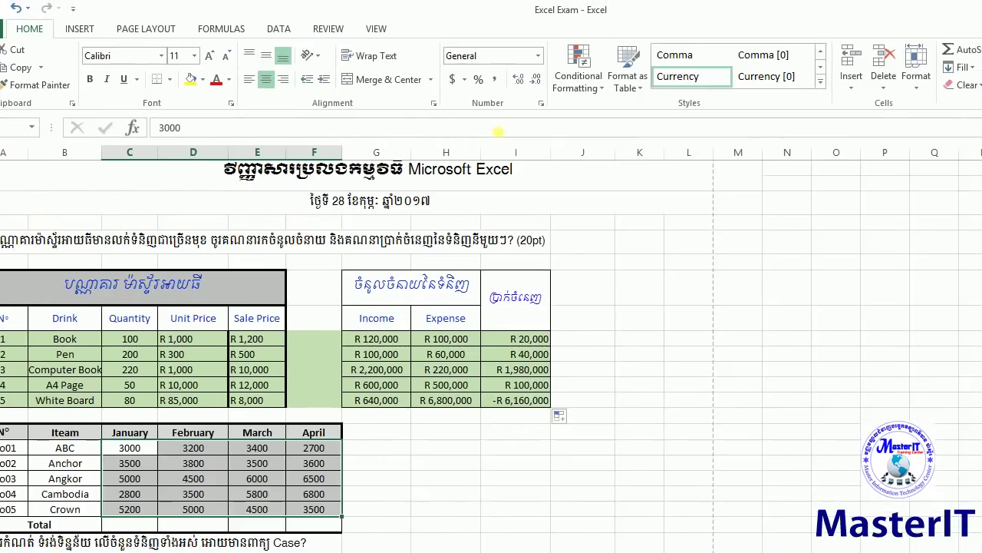
# Apply the custom number format 0 "Case" to the monthly figures.
pyautogui.click(493, 105)
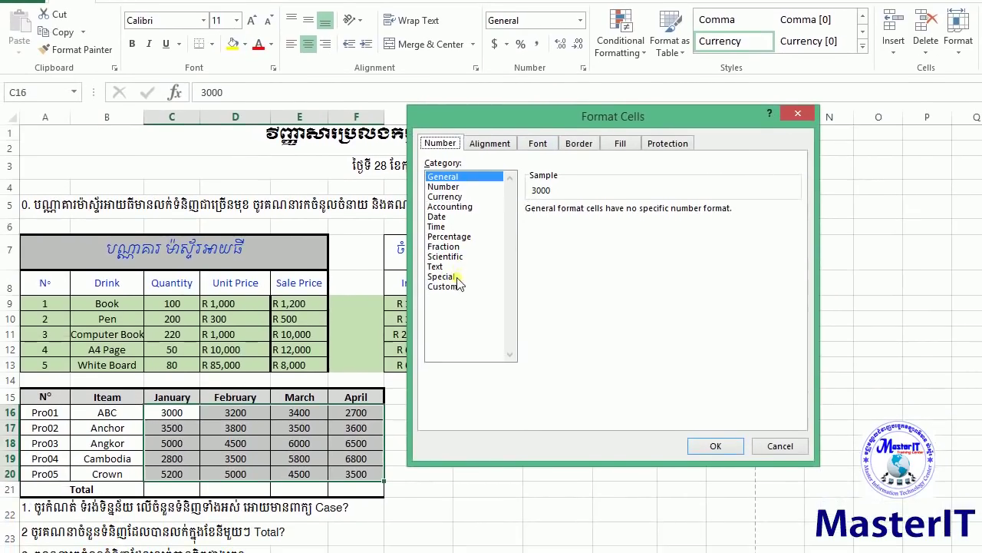
pyautogui.click(443, 322)
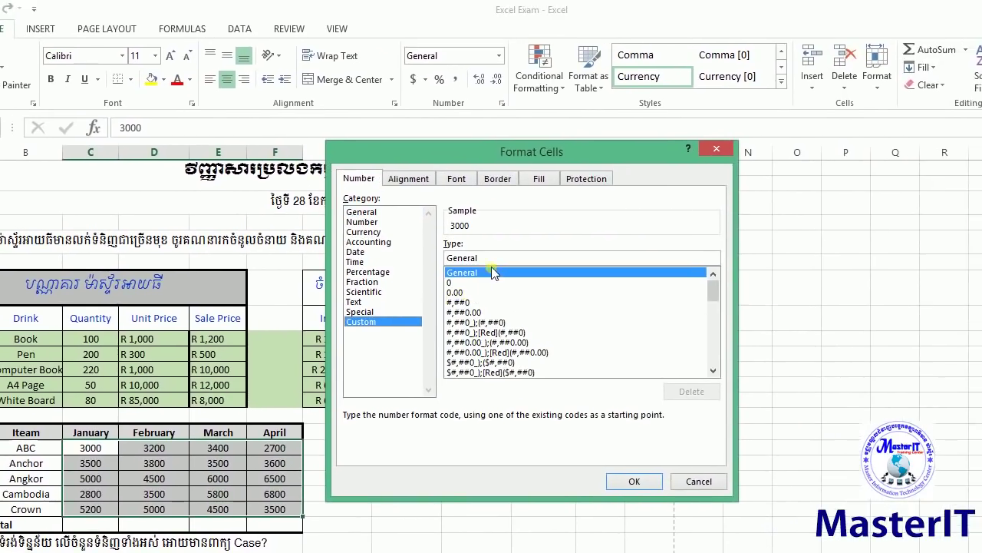
pyautogui.click(494, 273)
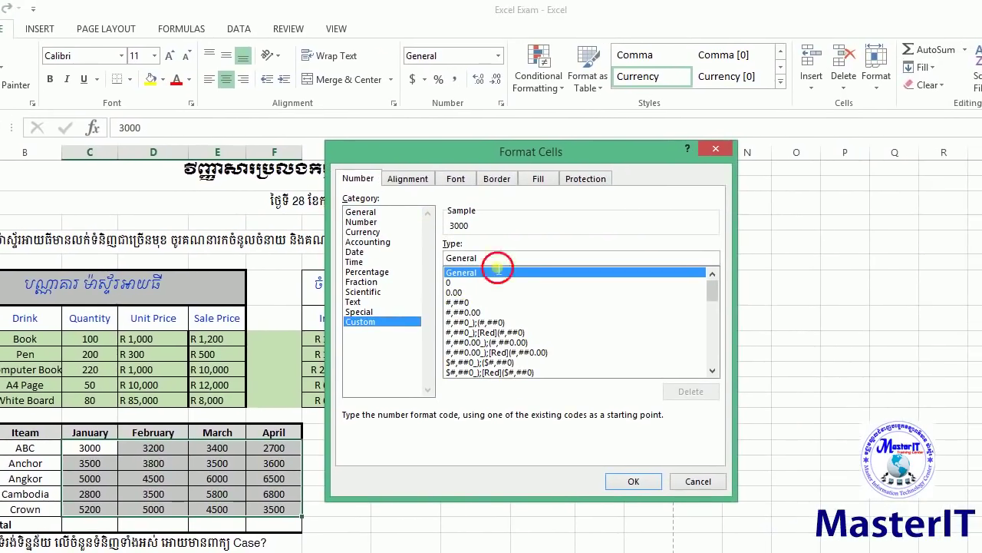
pyautogui.press('BackSpace')
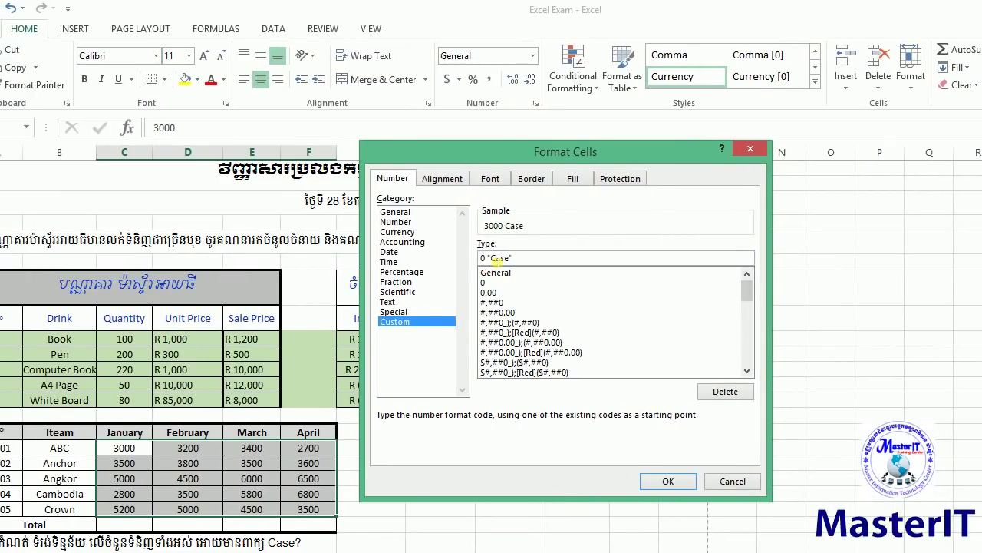
pyautogui.write('"')
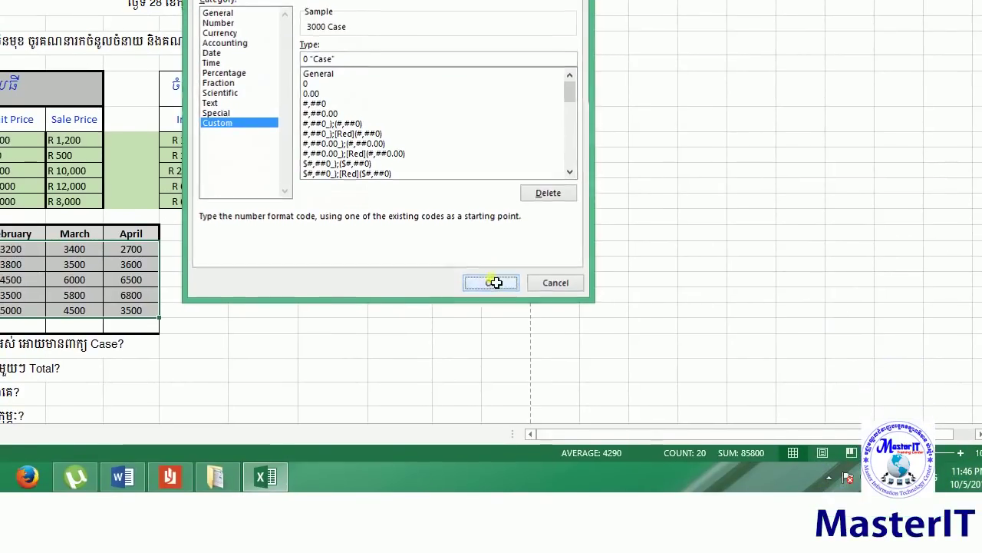
pyautogui.click(492, 283)
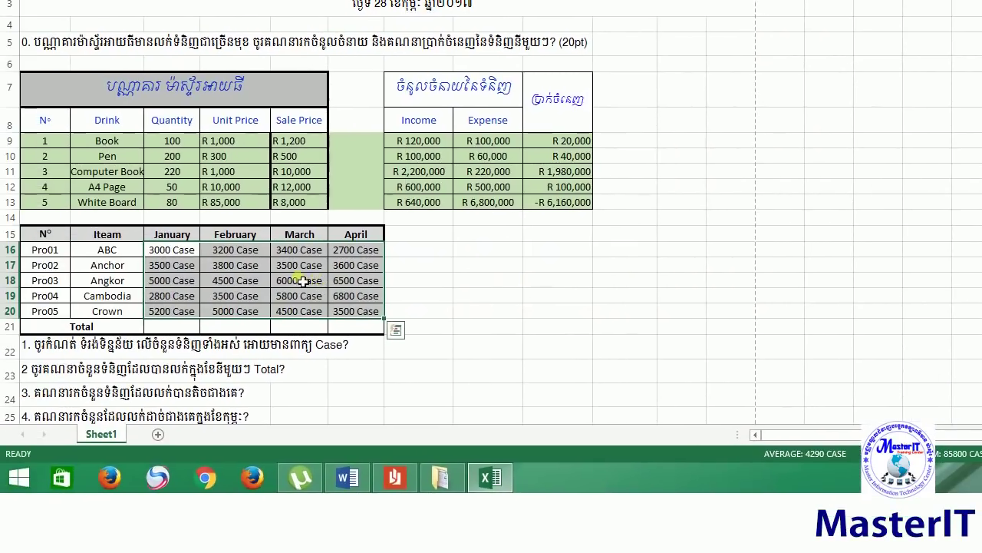
pyautogui.click(16, 264)
pyautogui.click(56, 268)
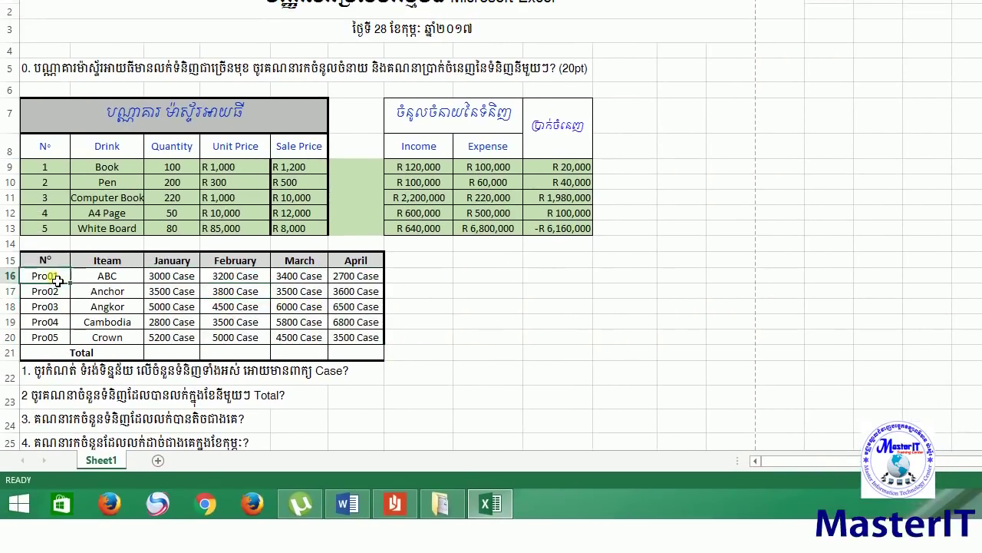
pyautogui.click(101, 278)
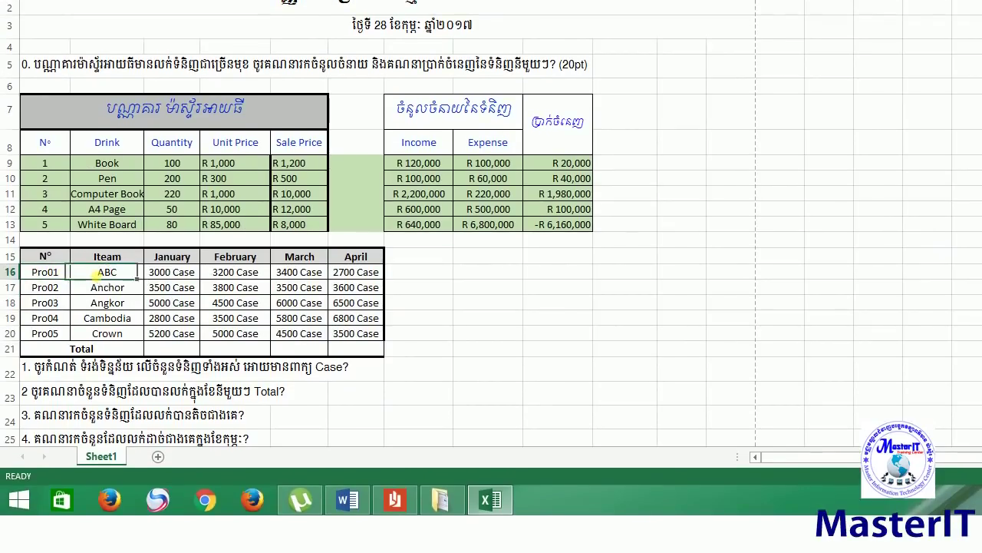
pyautogui.click(163, 281)
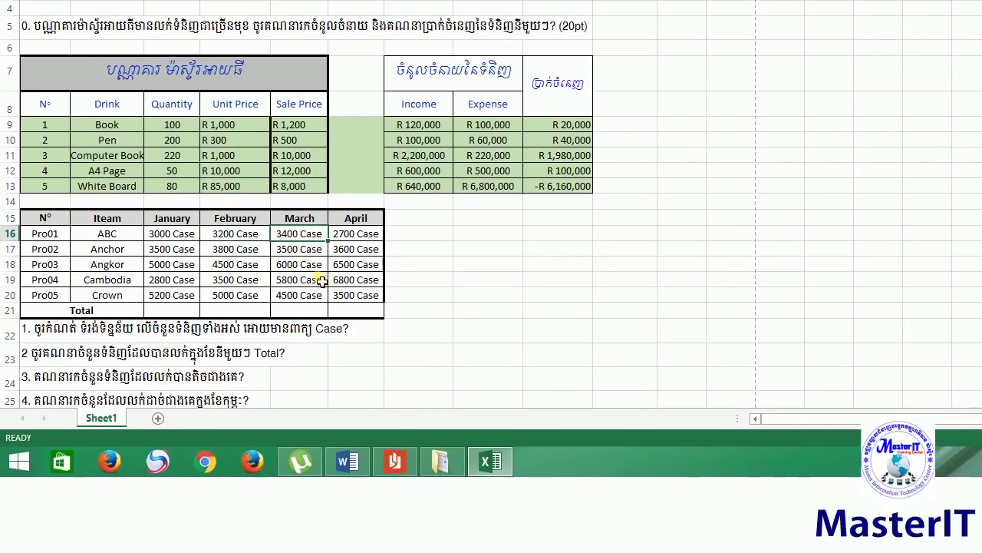
pyautogui.click(324, 281)
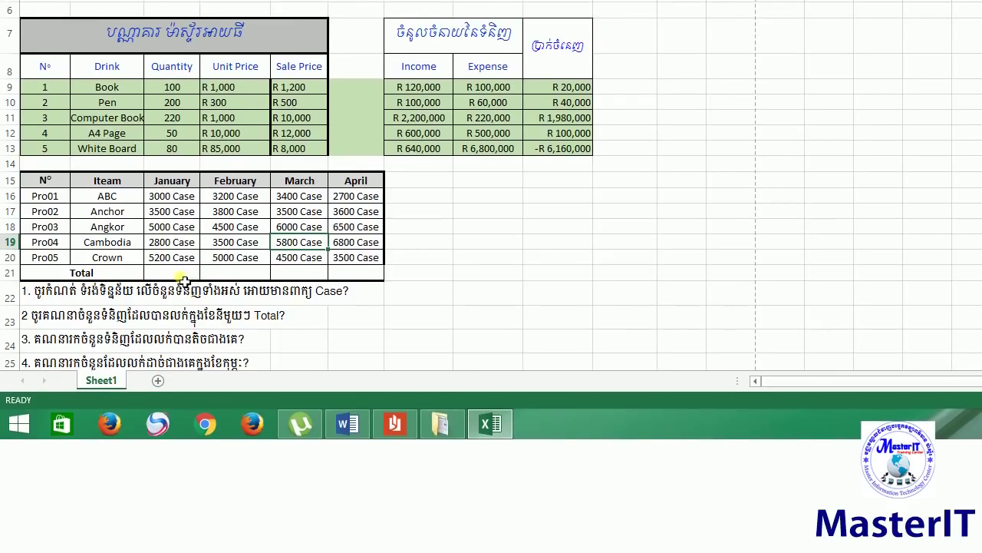
pyautogui.click(219, 278)
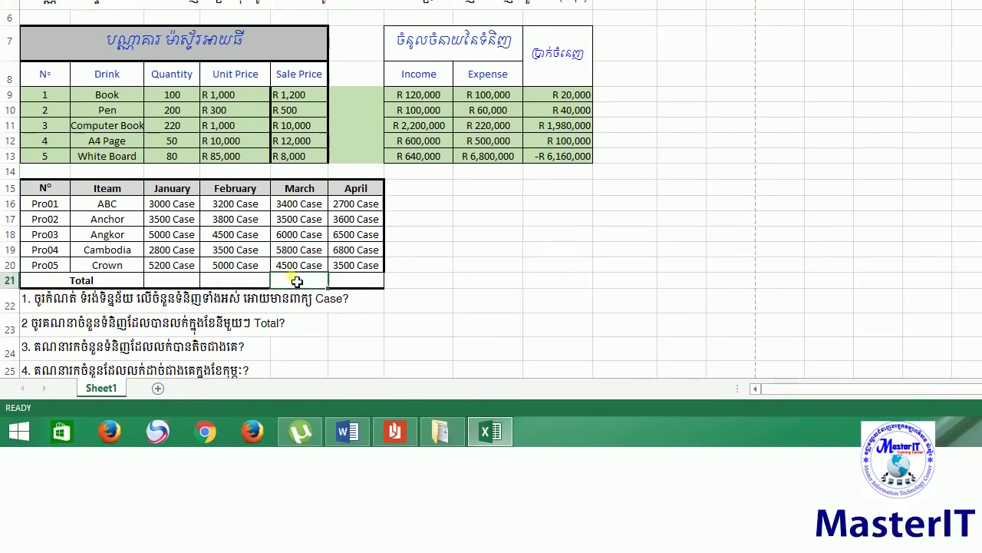
pyautogui.click(350, 281)
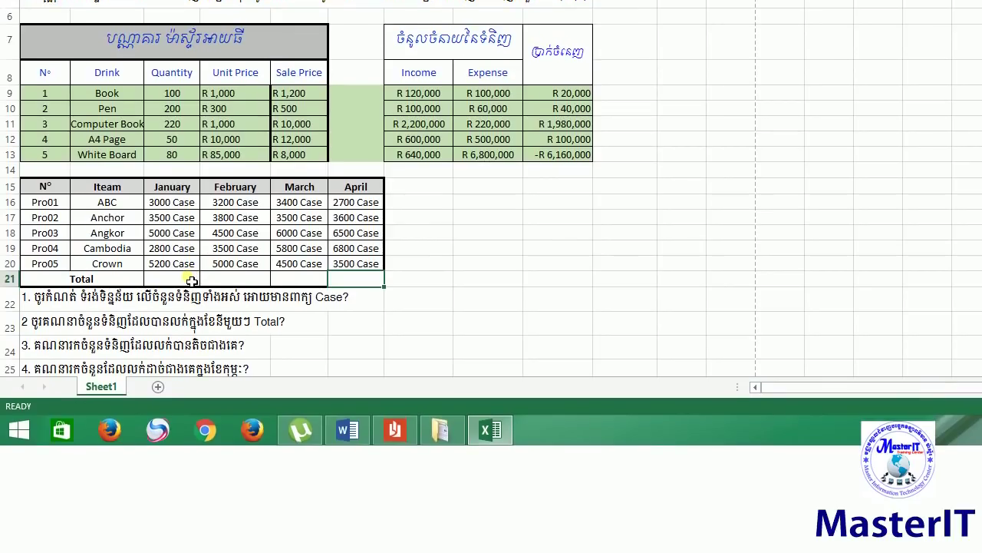
pyautogui.click(191, 281)
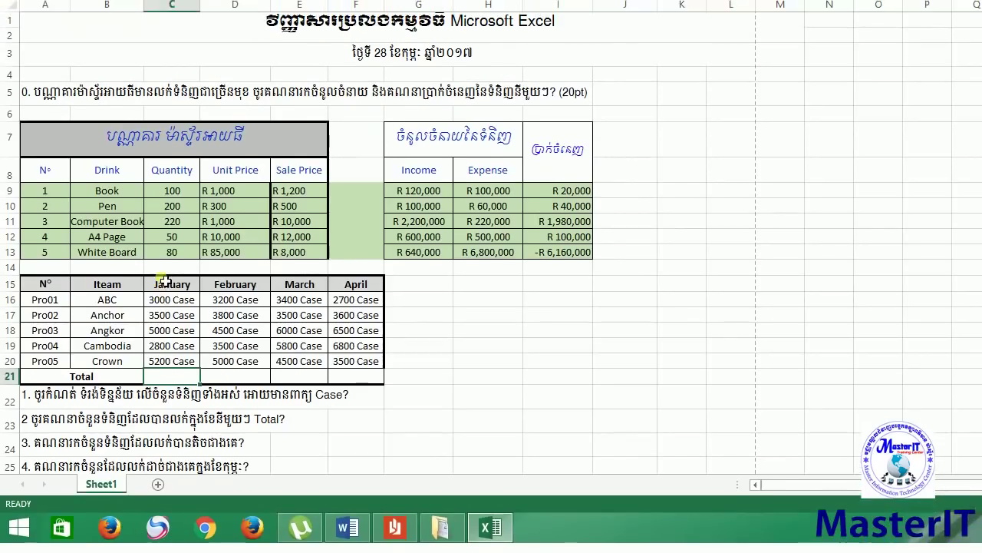
pyautogui.click(166, 281)
pyautogui.click(166, 282)
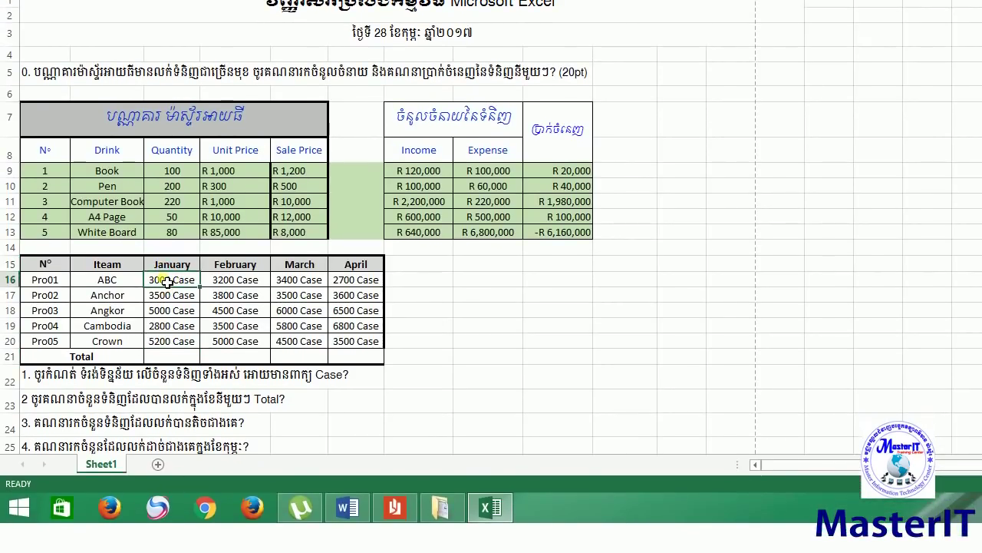
pyautogui.click(165, 294)
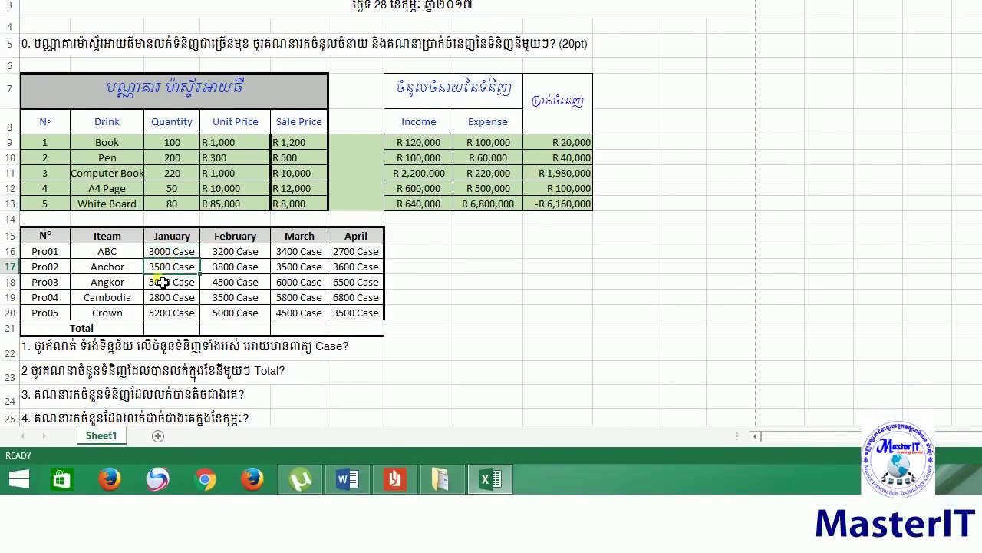
pyautogui.click(163, 282)
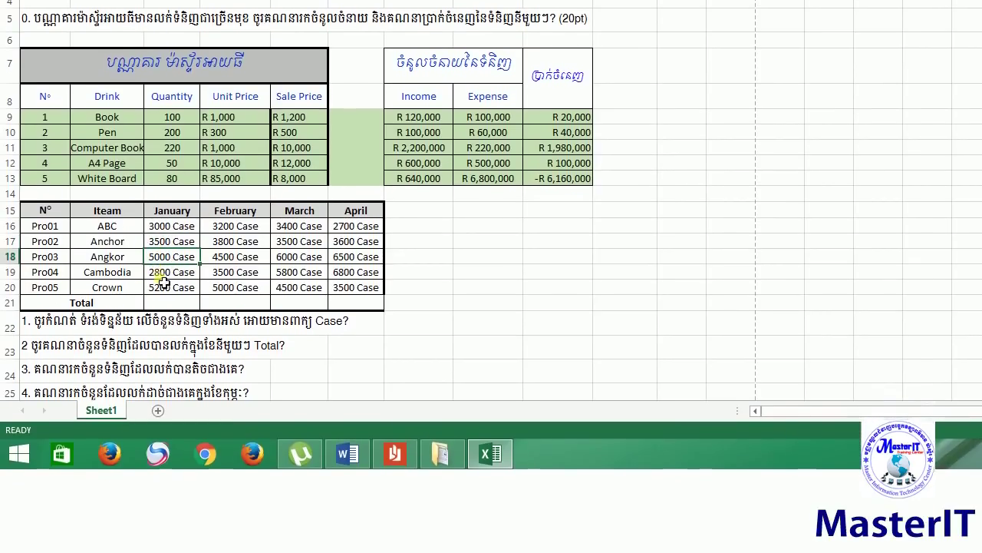
pyautogui.click(162, 282)
pyautogui.click(171, 281)
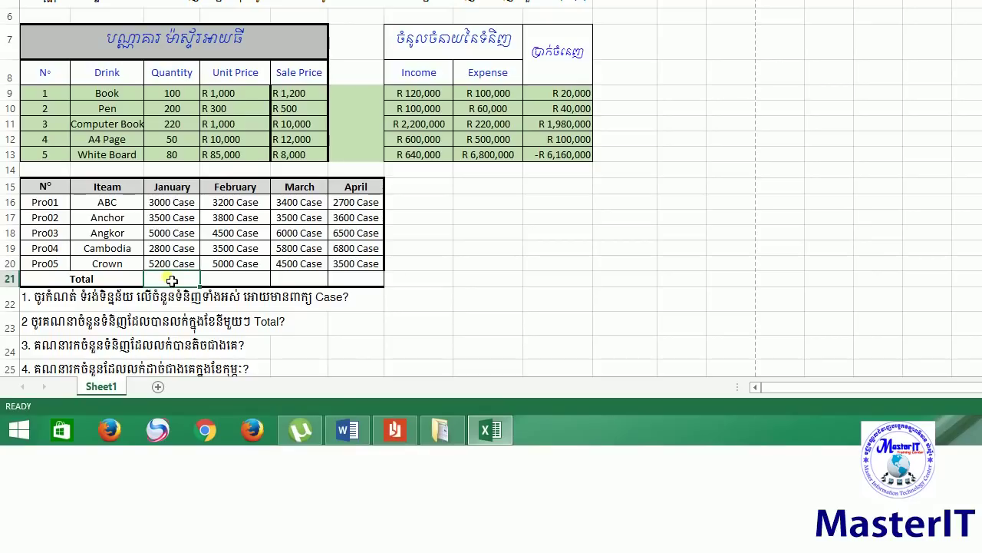
pyautogui.write('=')
pyautogui.write('sum')
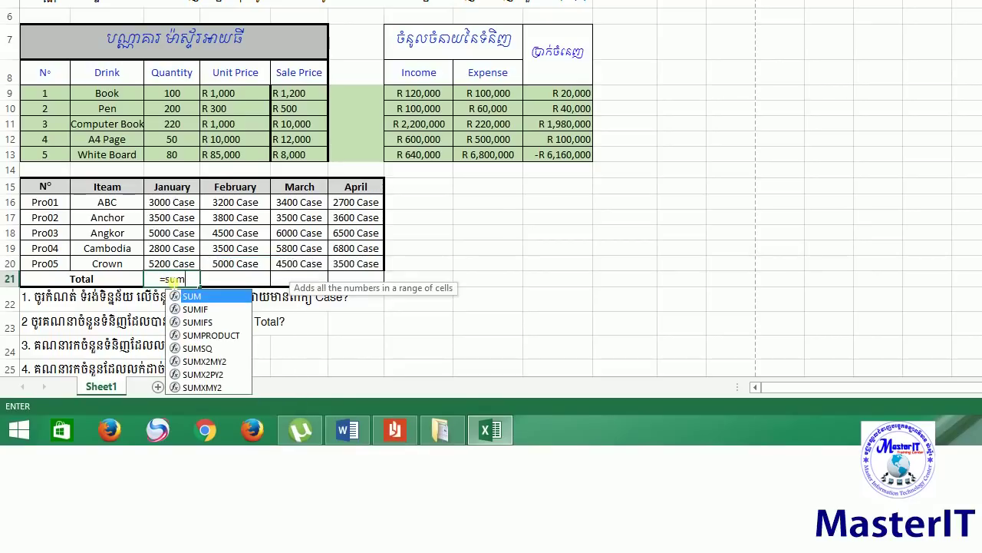
pyautogui.write('(')
# Enter =SUM(C16:C20) in C21 for the January total of 19500.
pyautogui.click(172, 264)
pyautogui.moveTo(177, 283); pyautogui.dragTo(176, 282)
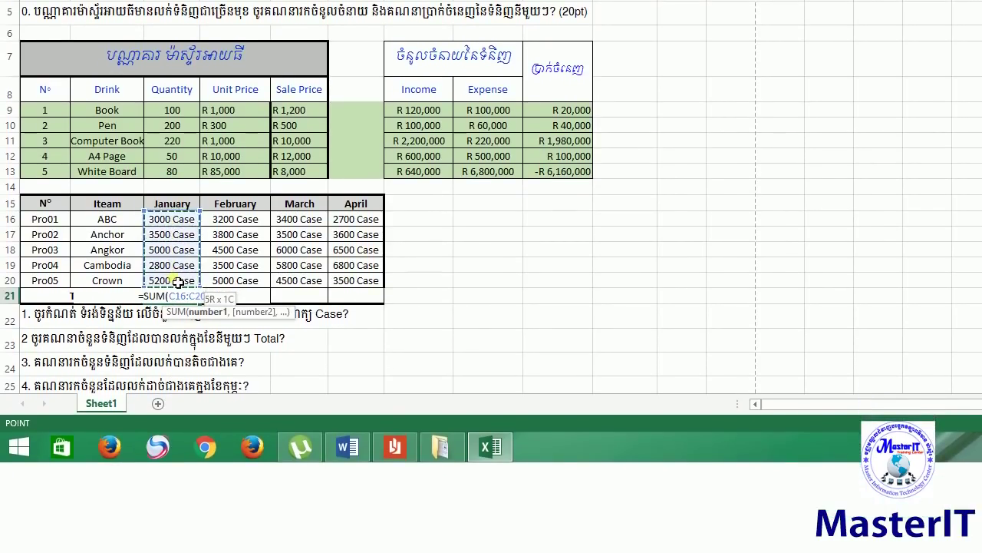
pyautogui.press('Return')
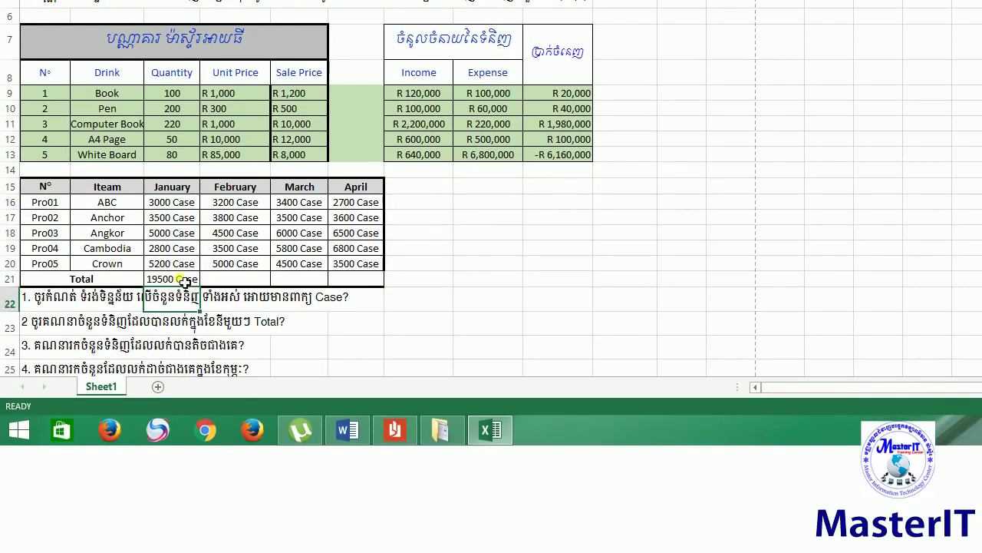
pyautogui.click(184, 296)
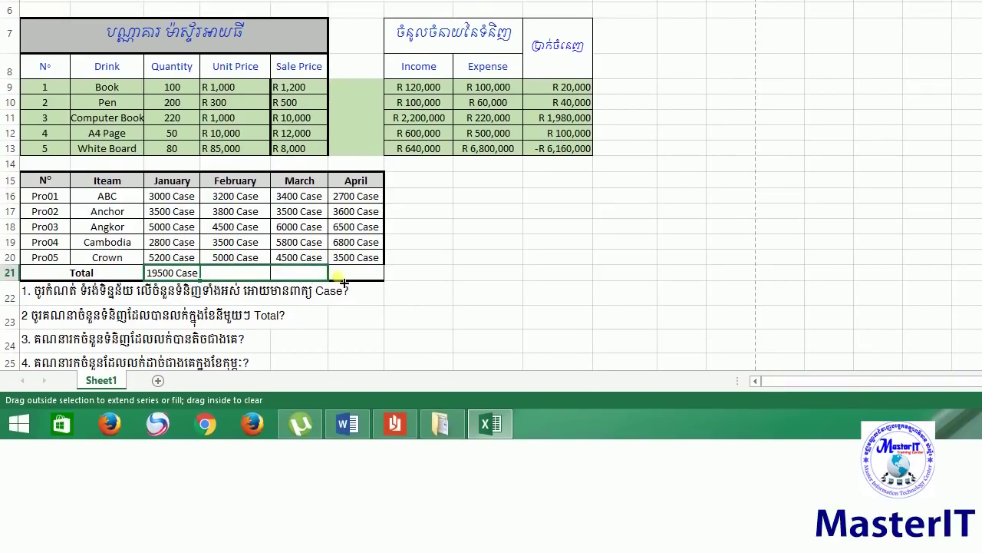
# Copy the total across to F21, giving 20000, 23200 and 23100 Case.
pyautogui.moveTo(200, 276); pyautogui.dragTo(350, 281)
pyautogui.click(411, 282)
pyautogui.click(361, 275)
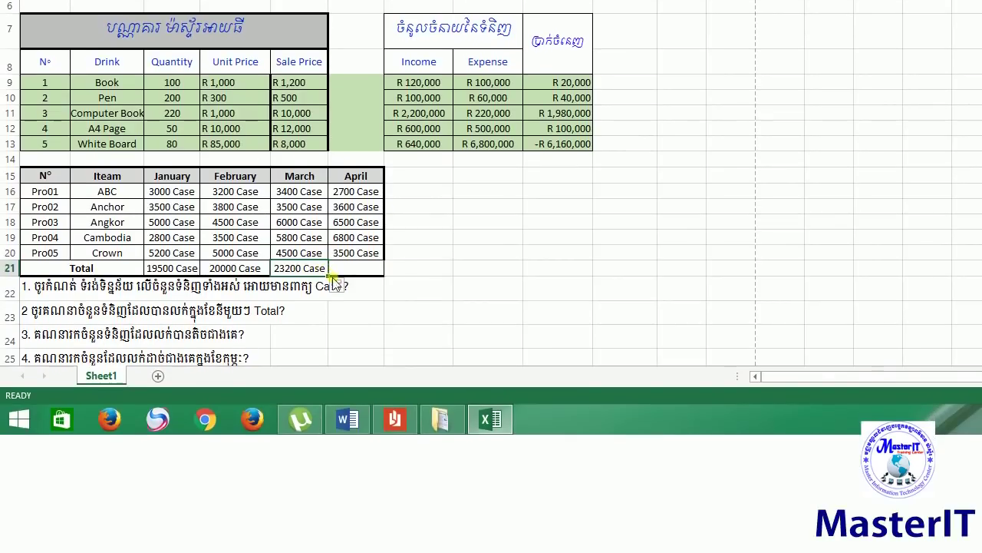
pyautogui.moveTo(349, 283); pyautogui.dragTo(367, 283)
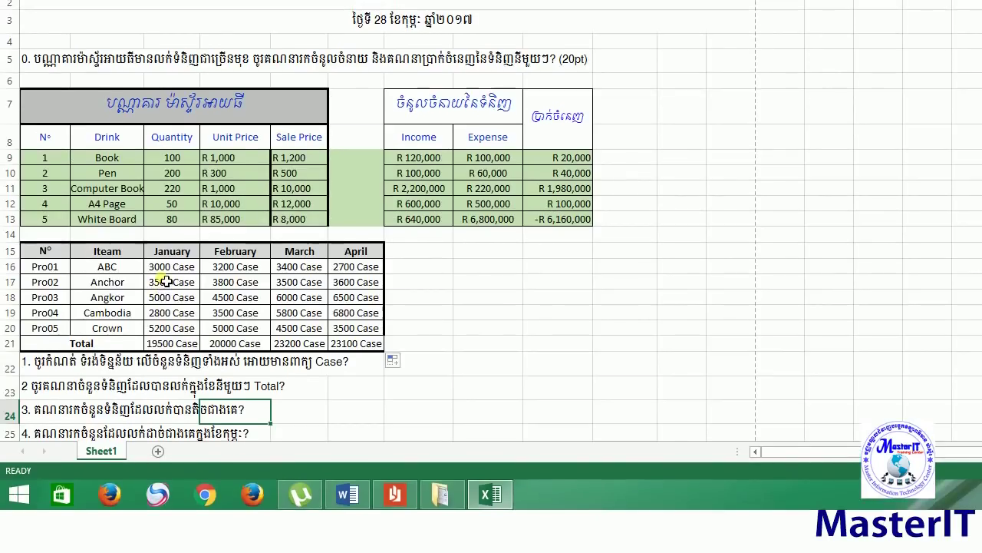
pyautogui.moveTo(165, 242); pyautogui.dragTo(343, 283)
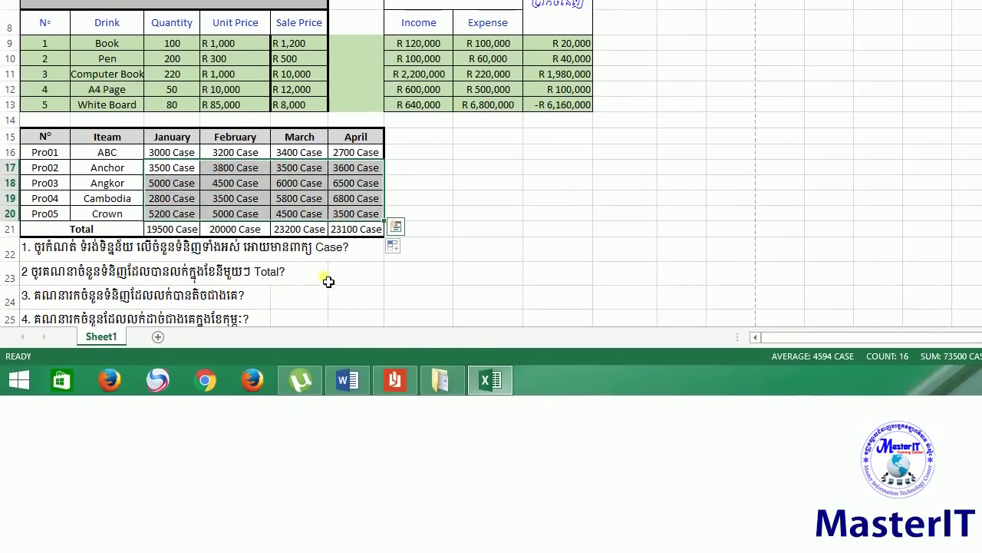
pyautogui.click(356, 332)
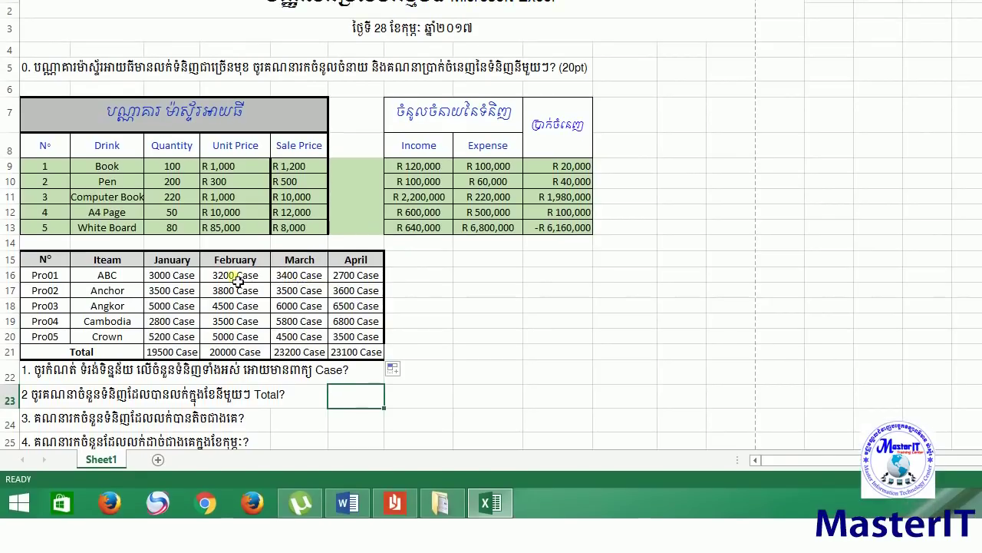
# Enter =MIN(C16:F20) in F24 to find the smallest monthly count.
pyautogui.moveTo(201, 277); pyautogui.dragTo(378, 281)
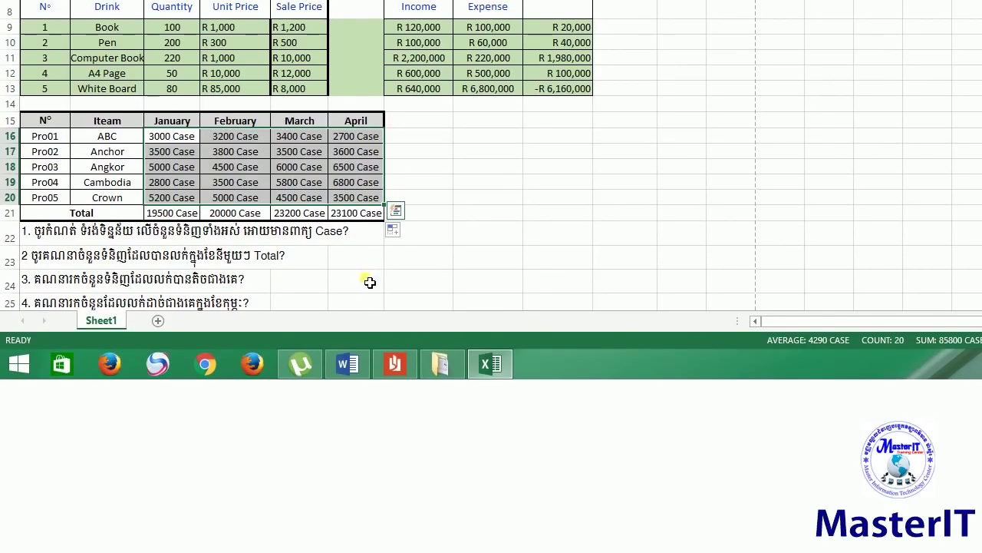
pyautogui.click(370, 283)
pyautogui.write('=mi')
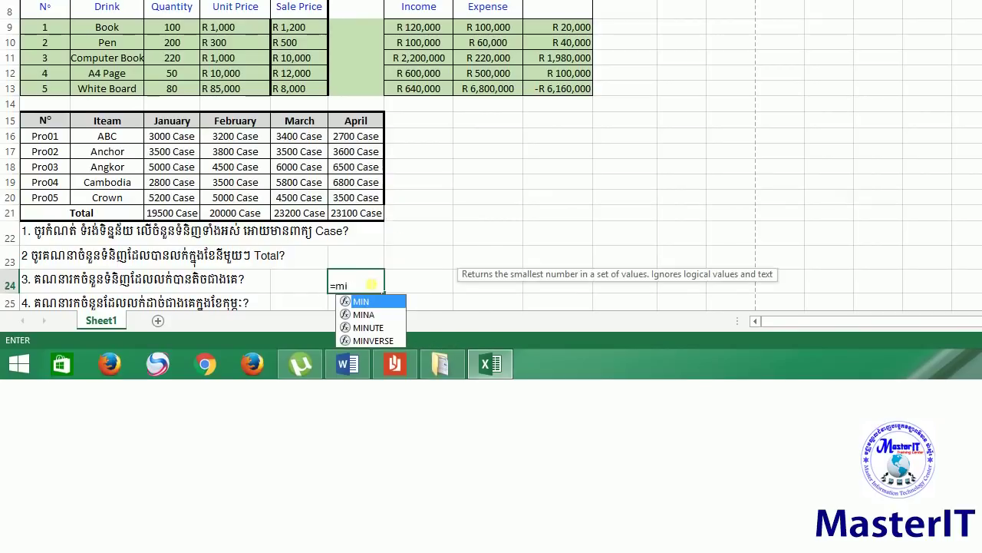
pyautogui.write('(')
pyautogui.scroll(3, 192, 278)
pyautogui.moveTo(172, 251)
pyautogui.mouseDown()
pyautogui.moveTo(290, 283)
pyautogui.moveTo(347, 313)
pyautogui.mouseUp()
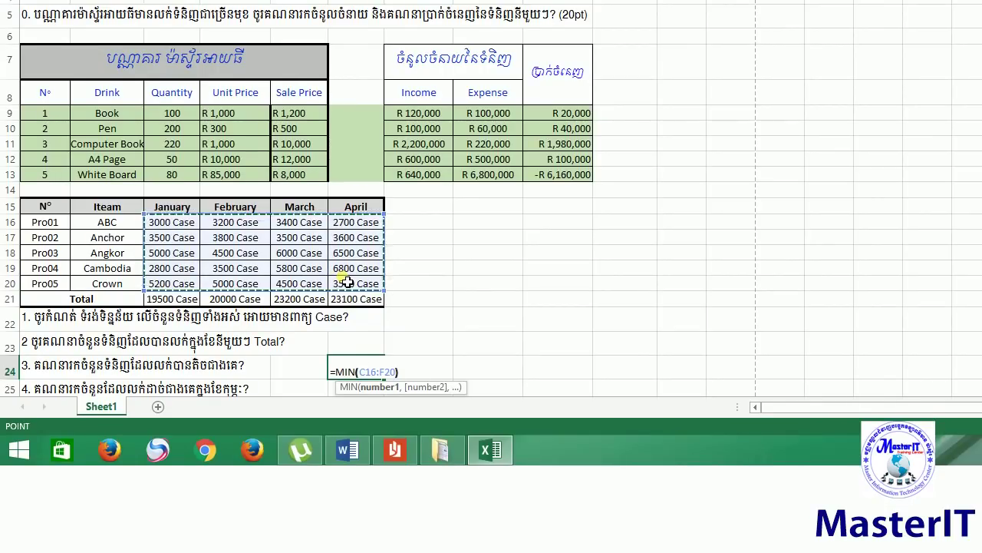
pyautogui.press('Return')
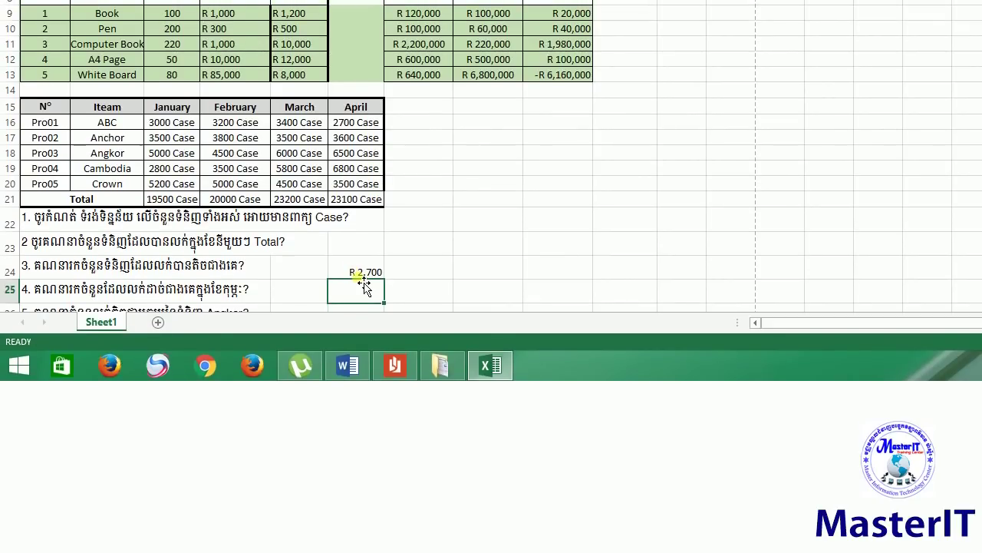
# Format the question 3 answer cell as General so it shows plain 2700.
pyautogui.click(359, 276)
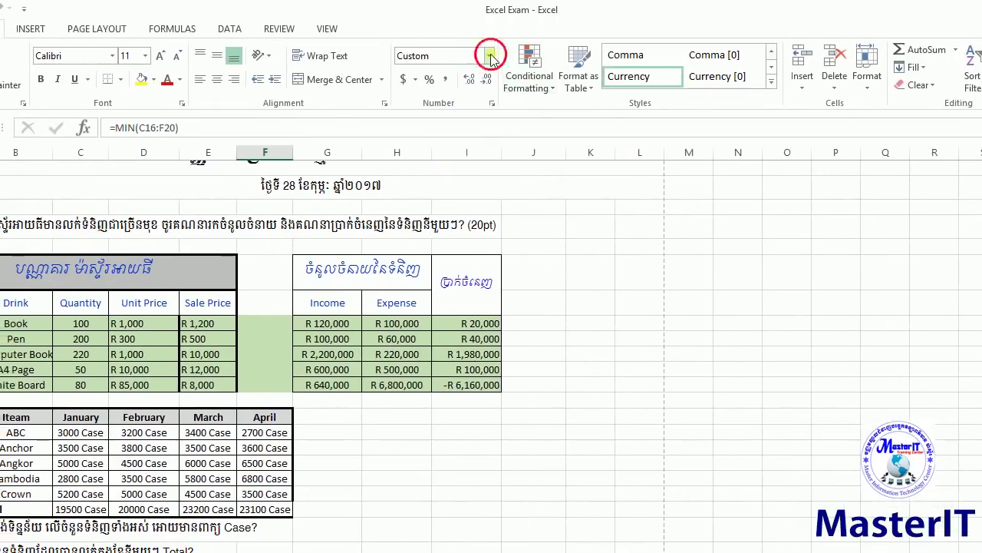
pyautogui.click(492, 56)
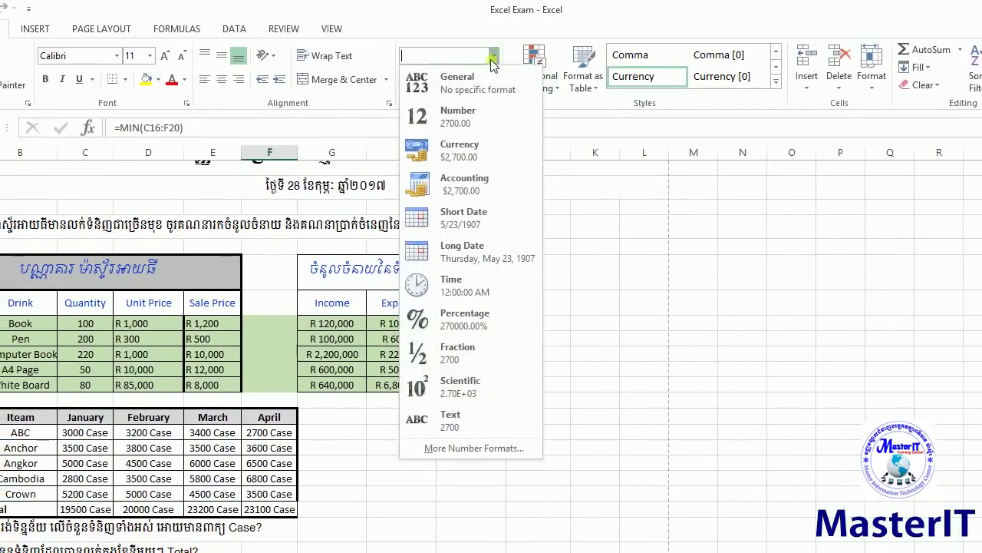
pyautogui.click(483, 78)
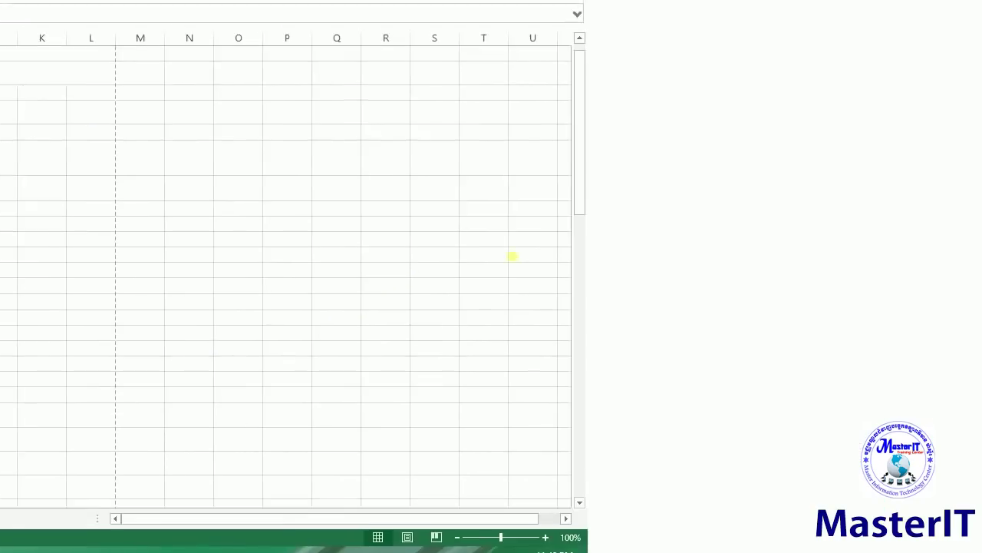
pyautogui.moveTo(491, 271); pyautogui.dragTo(492, 283)
pyautogui.press('F2')
pyautogui.write('=MAX(')
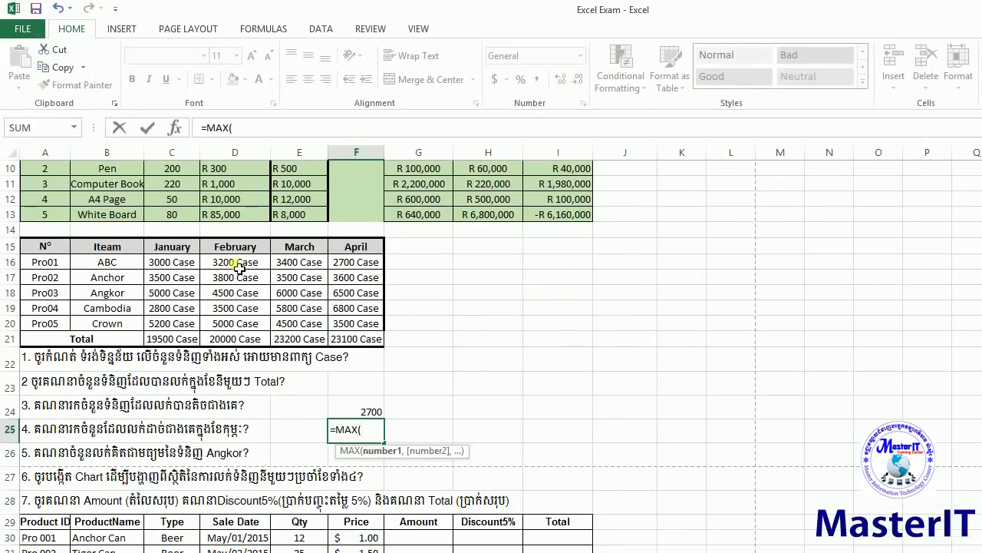
# Complete =MAX(D16:D20) in F25, returning 5000 Case for February.
pyautogui.moveTo(239, 264); pyautogui.dragTo(242, 323)
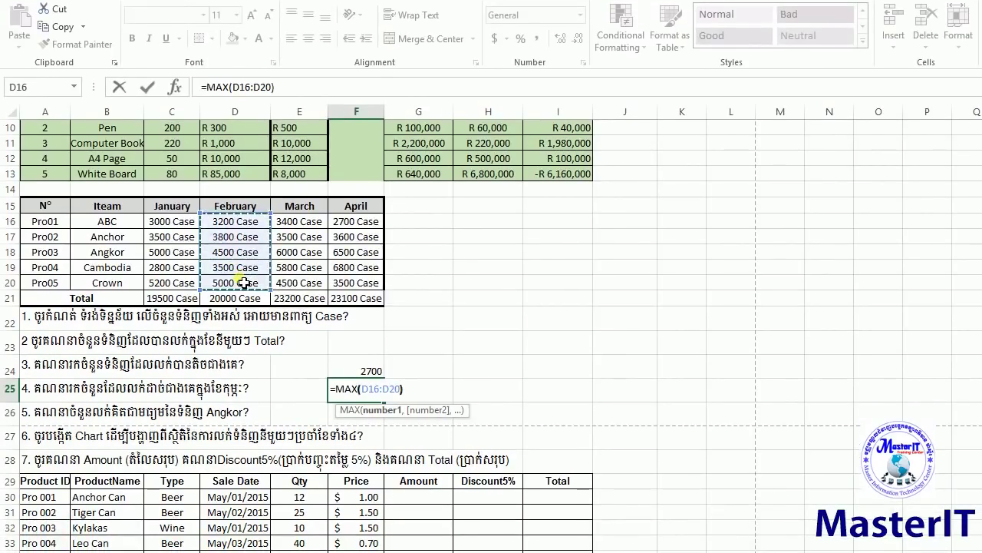
pyautogui.press('Return')
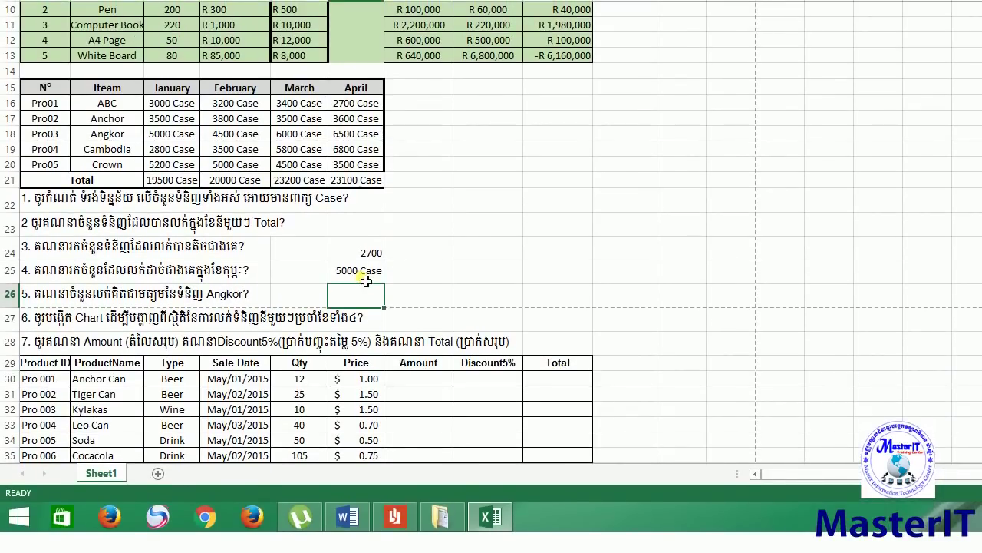
pyautogui.click(366, 280)
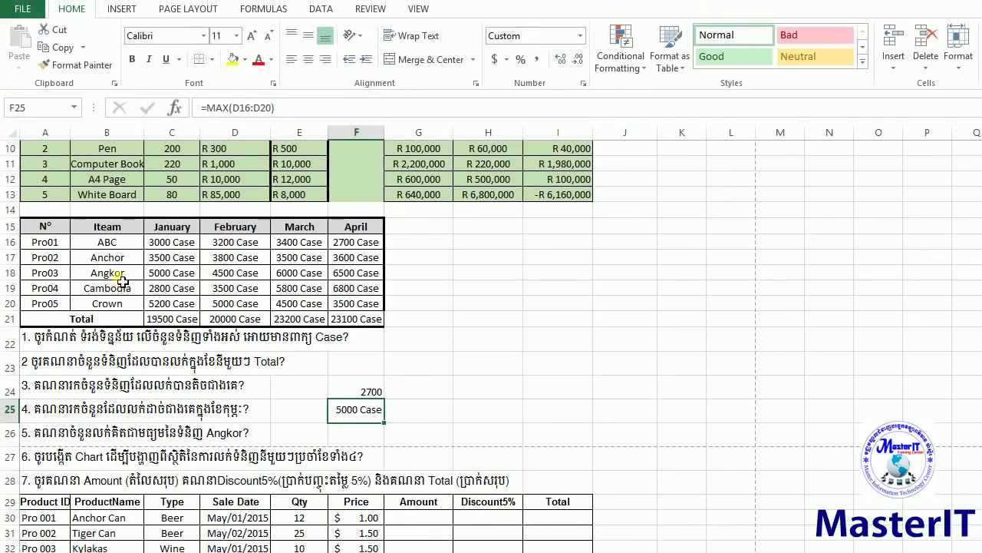
# Select Angkor's four monthly counts C18:F18.
pyautogui.click(127, 276)
pyautogui.moveTo(158, 281); pyautogui.dragTo(283, 279)
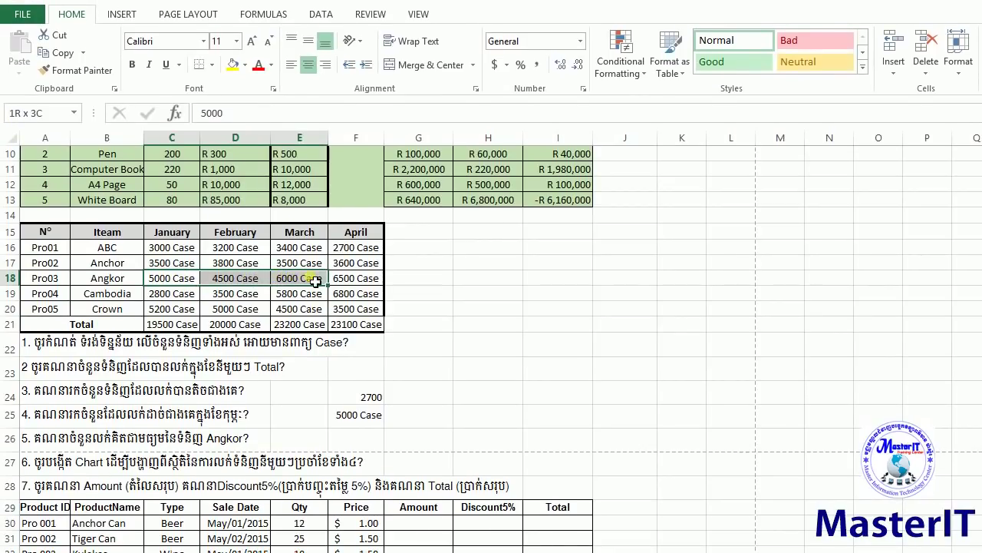
pyautogui.moveTo(282, 281); pyautogui.dragTo(350, 284)
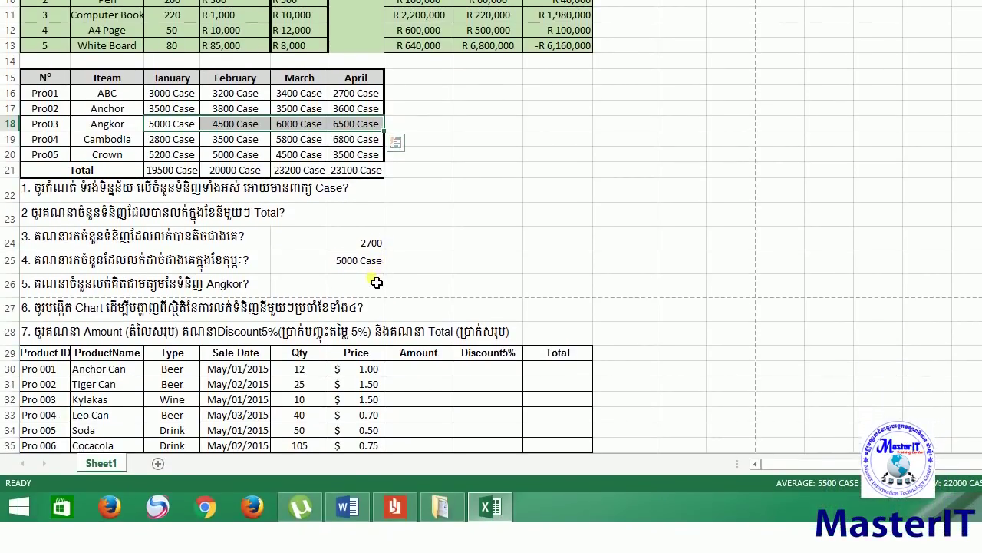
pyautogui.click(377, 321)
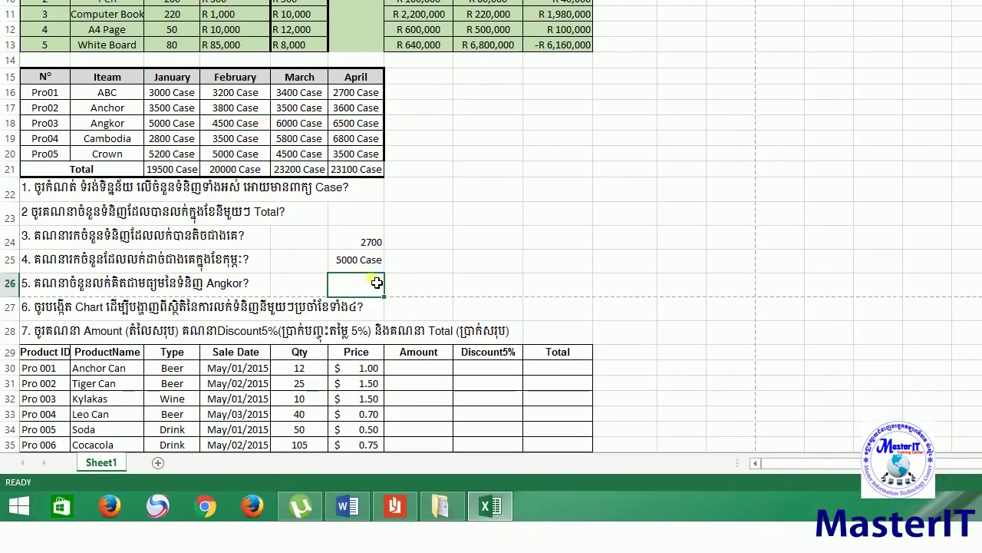
pyautogui.click(356, 284)
# Enter =AVERAGE(C18:F18) in F26, giving Angkor's average of 5500 Case.
pyautogui.write('=a')
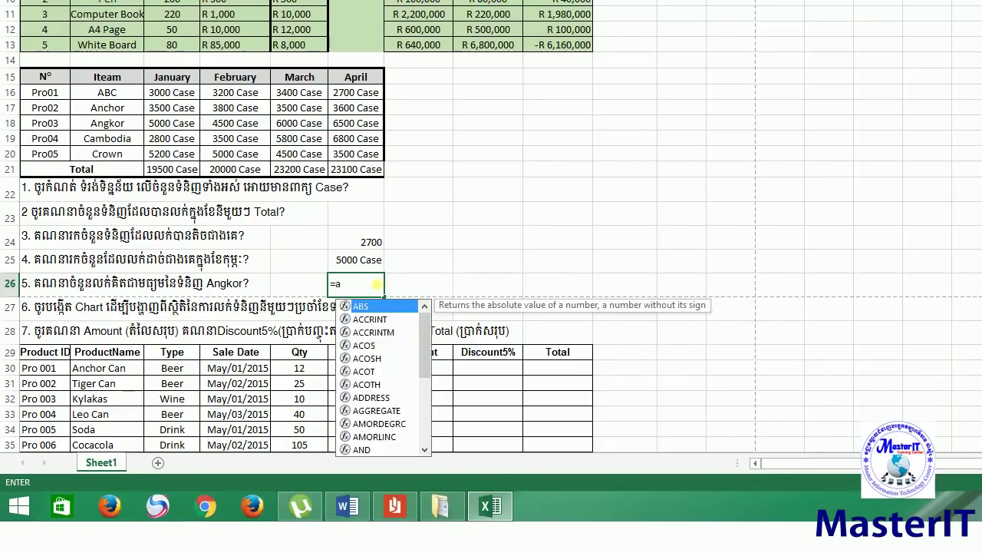
pyautogui.write('ve')
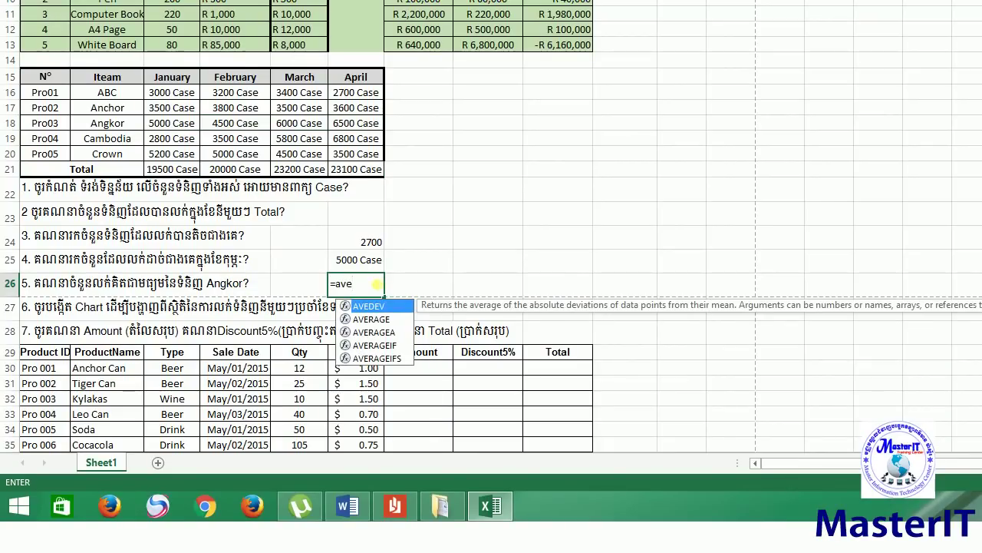
pyautogui.press('Down')
pyautogui.press('Tab')
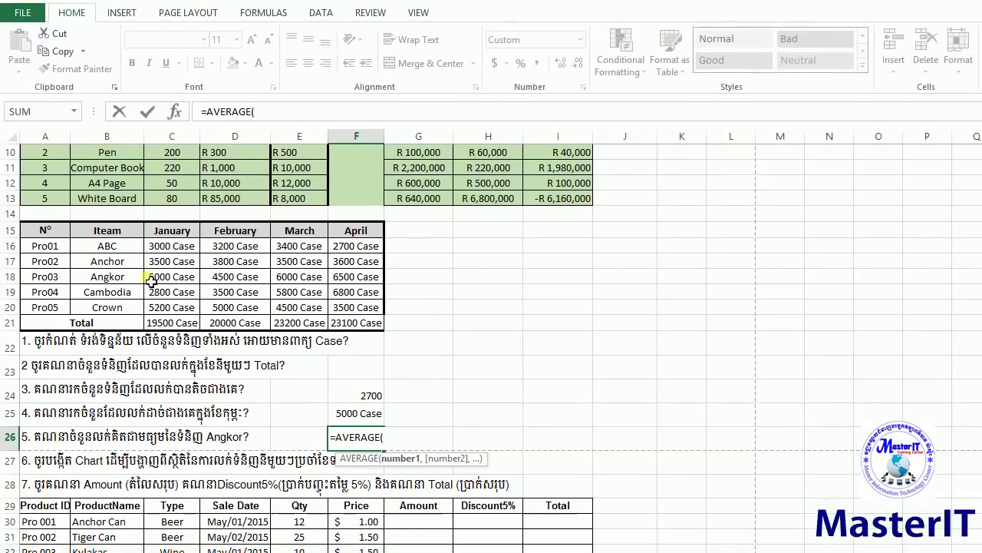
pyautogui.moveTo(157, 286); pyautogui.dragTo(347, 279)
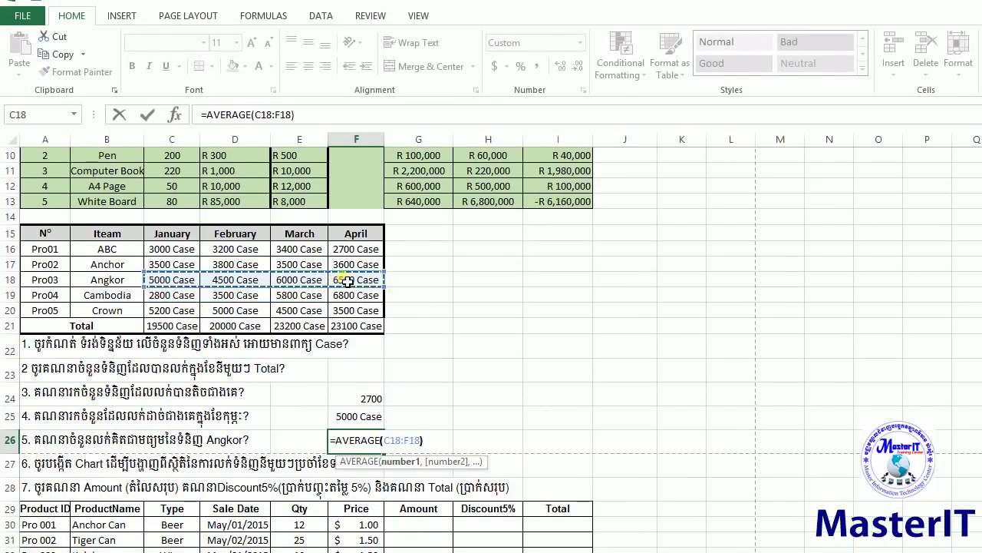
pyautogui.press('Return')
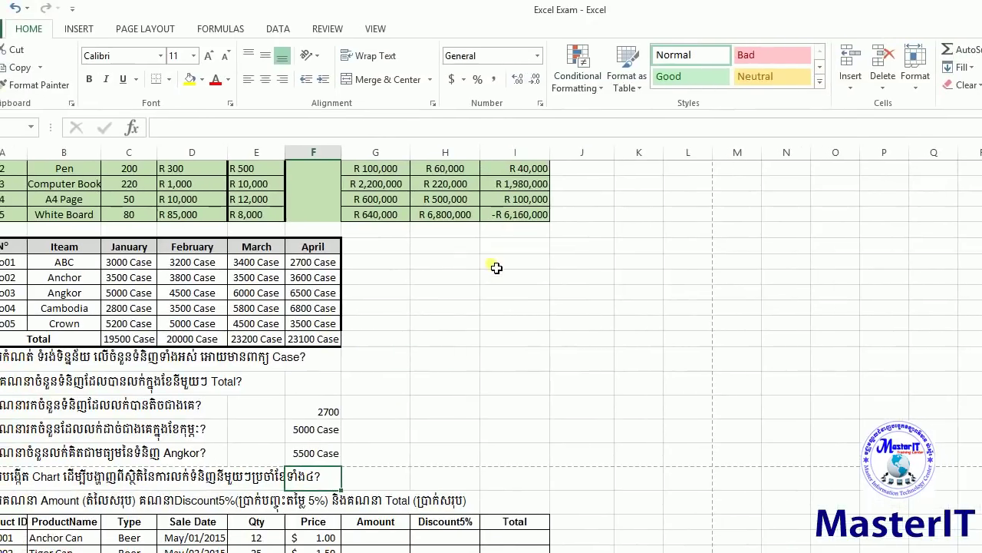
pyautogui.click(539, 67)
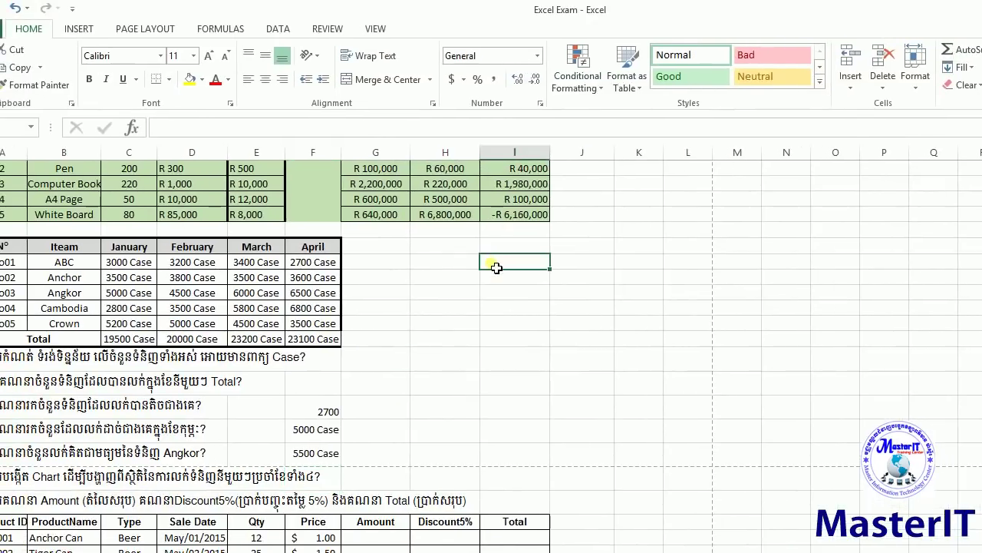
# Select B15:F20, the Iteam names with their January–April figures.
pyautogui.click(121, 268)
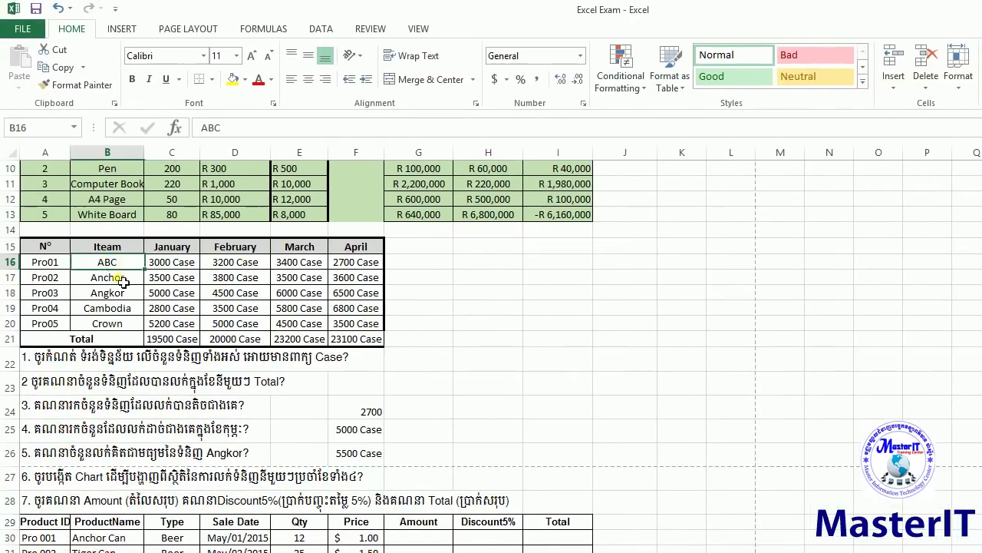
pyautogui.moveTo(123, 271); pyautogui.dragTo(232, 309)
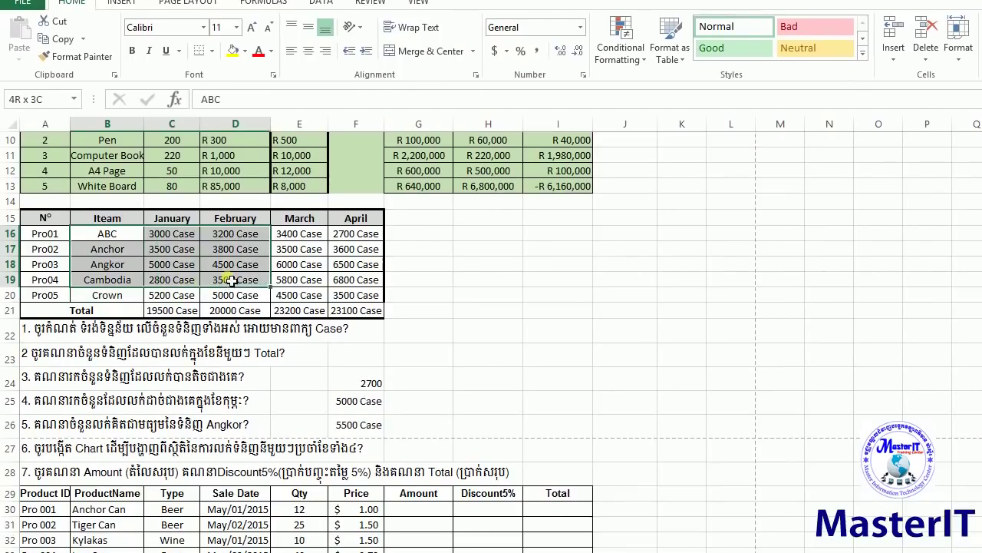
pyautogui.moveTo(231, 281); pyautogui.dragTo(340, 282)
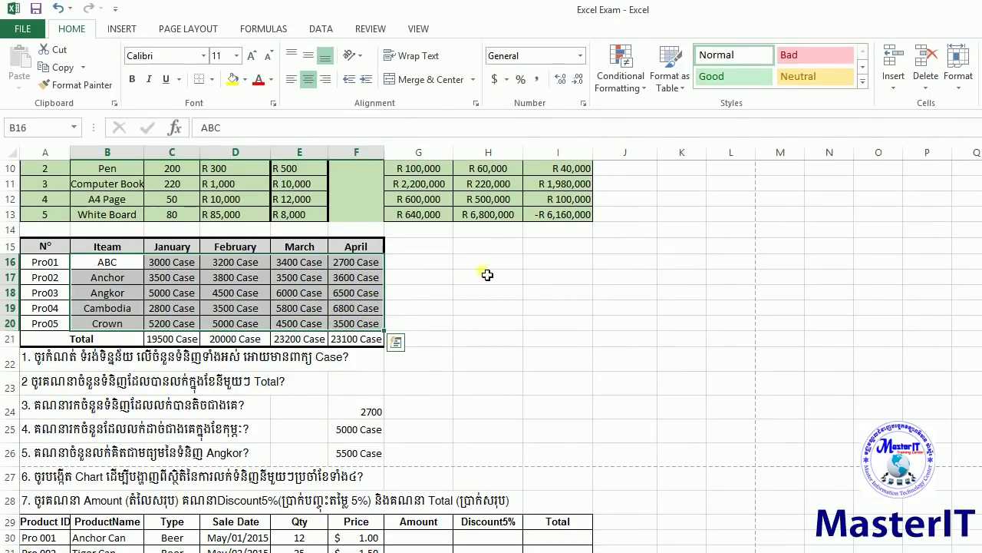
pyautogui.click(489, 278)
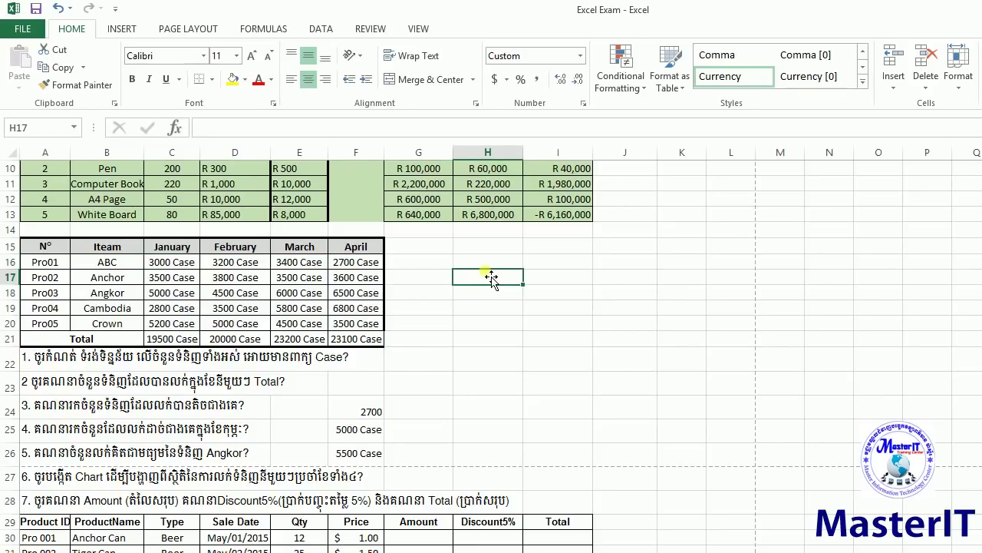
pyautogui.click(491, 247)
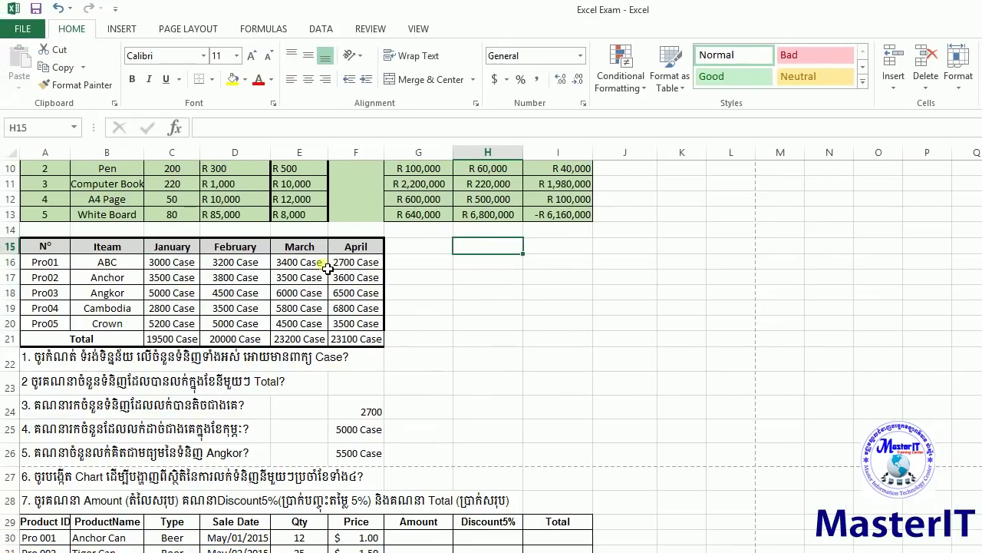
pyautogui.moveTo(131, 253); pyautogui.dragTo(133, 328)
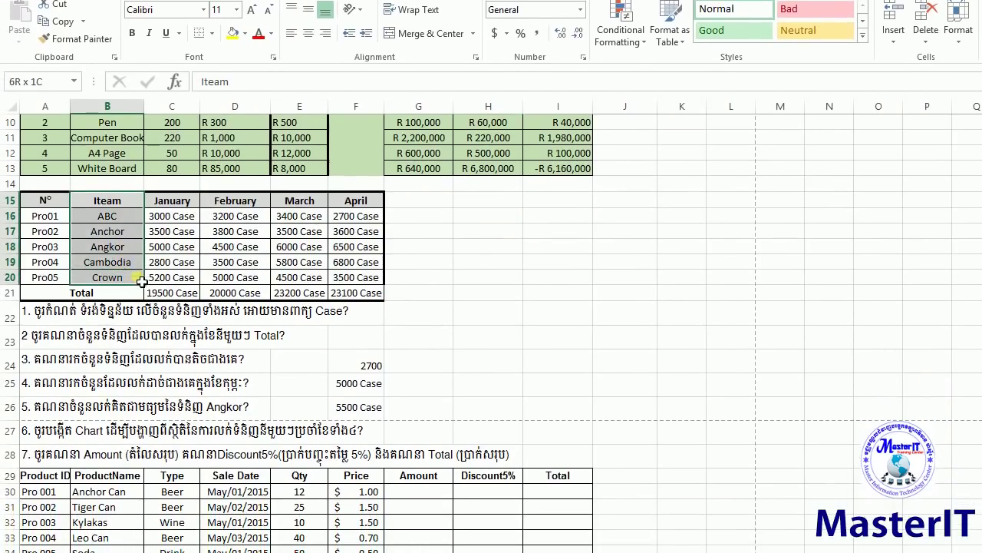
pyautogui.moveTo(138, 282); pyautogui.dragTo(345, 281)
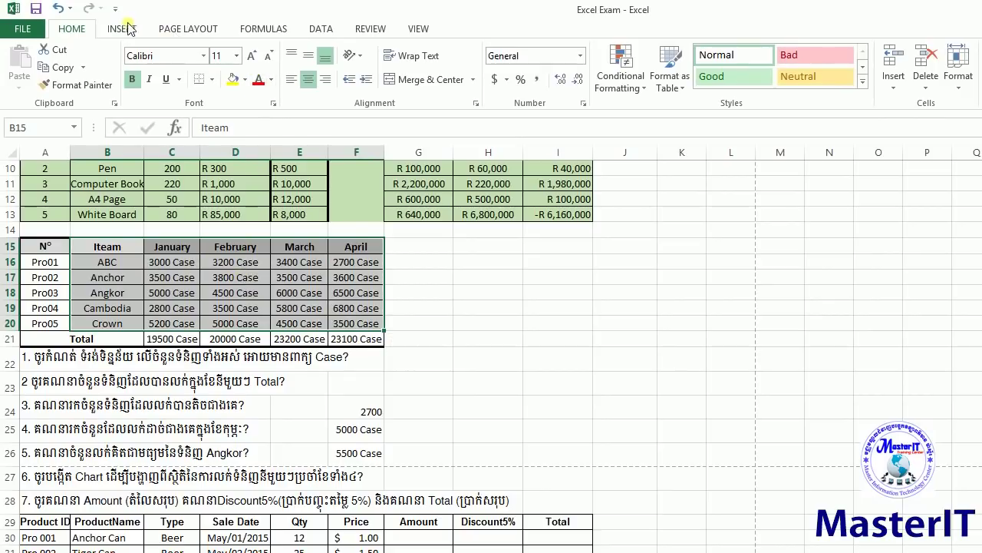
pyautogui.click(129, 27)
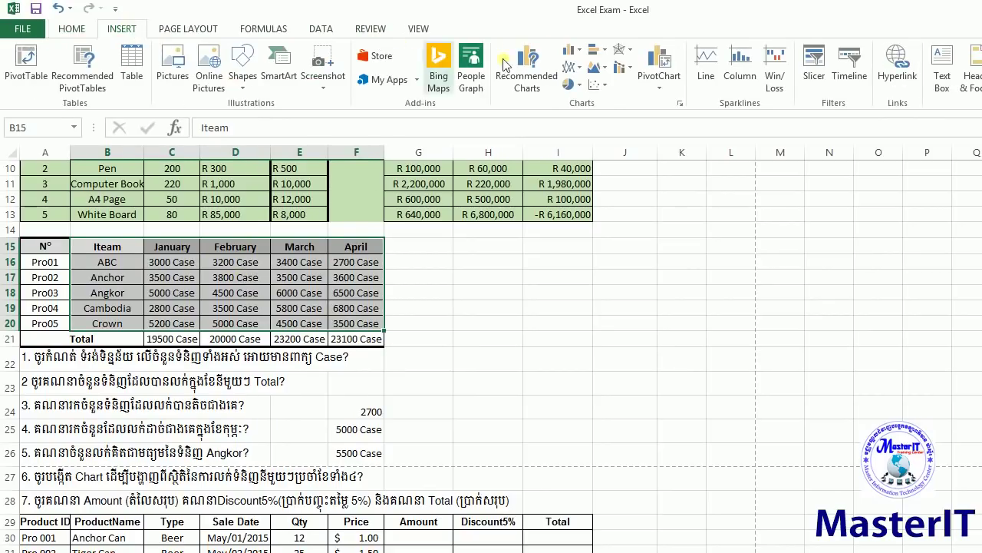
# Insert a clustered column chart of item sales and move it beside the table.
pyautogui.click(492, 54)
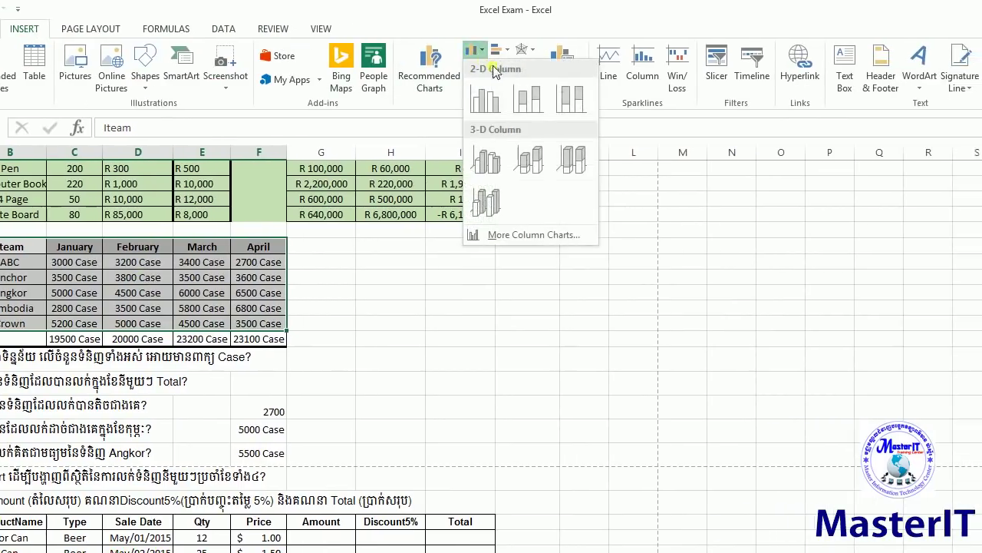
pyautogui.click(492, 102)
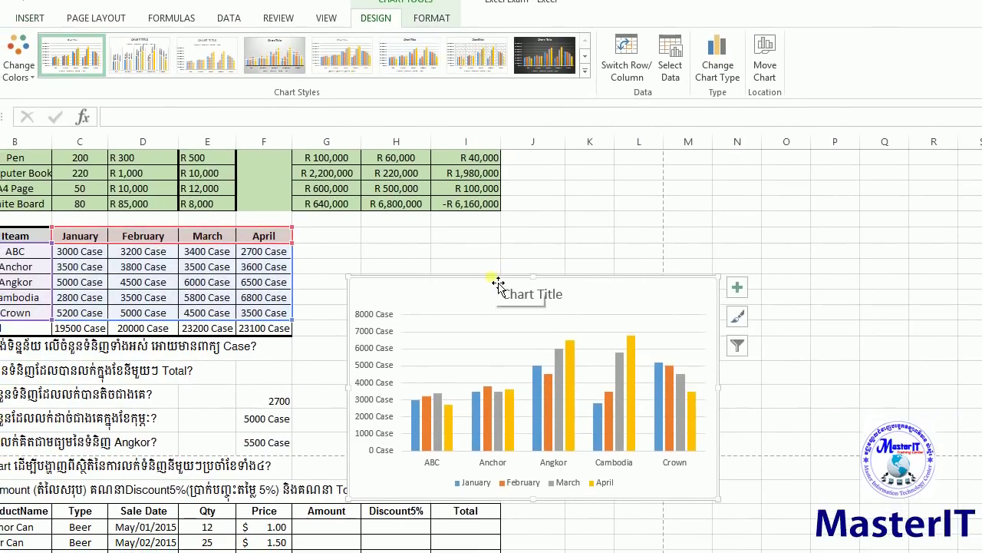
pyautogui.moveTo(497, 284); pyautogui.dragTo(498, 244)
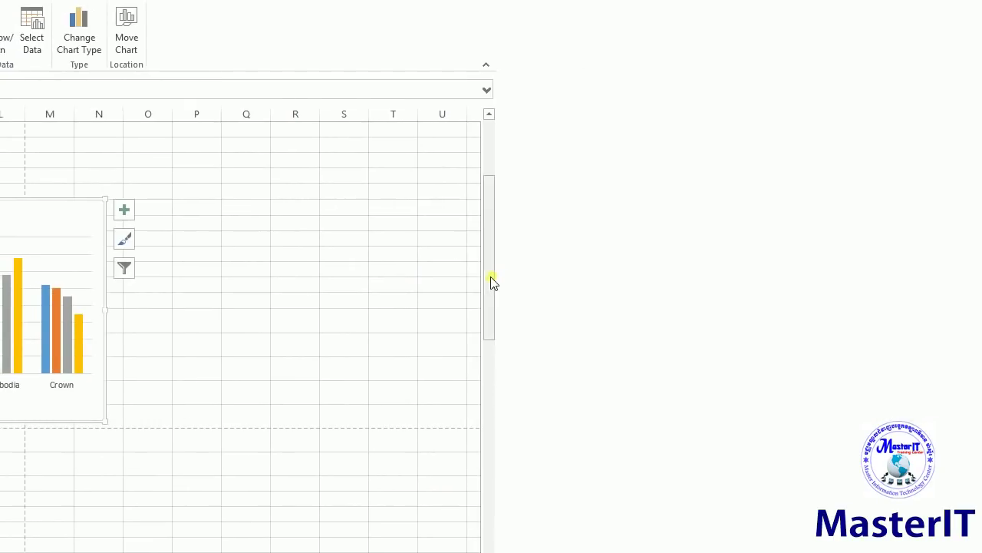
# Scroll down and zoom in so the product sales table fills the view.
pyautogui.moveTo(492, 279); pyautogui.dragTo(492, 341)
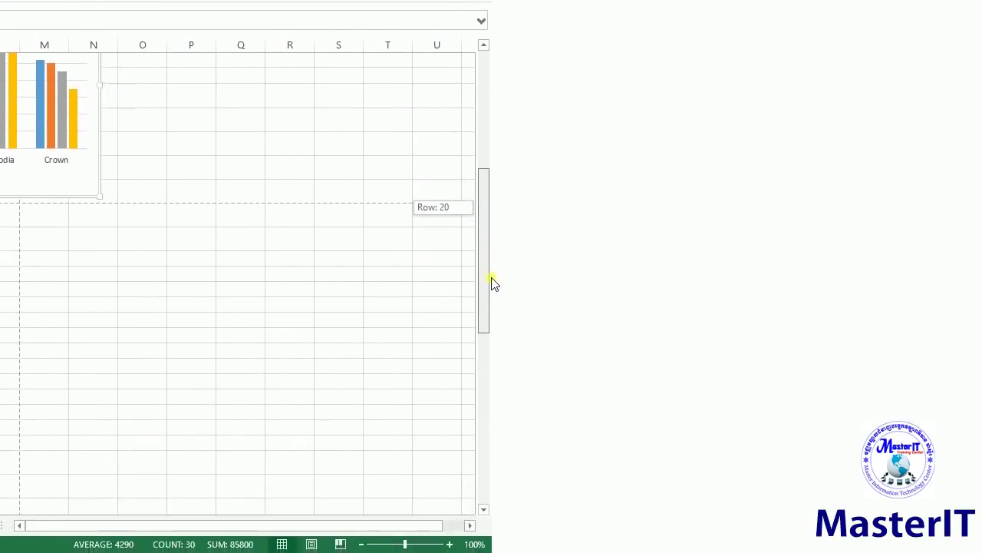
pyautogui.moveTo(493, 282); pyautogui.dragTo(494, 284)
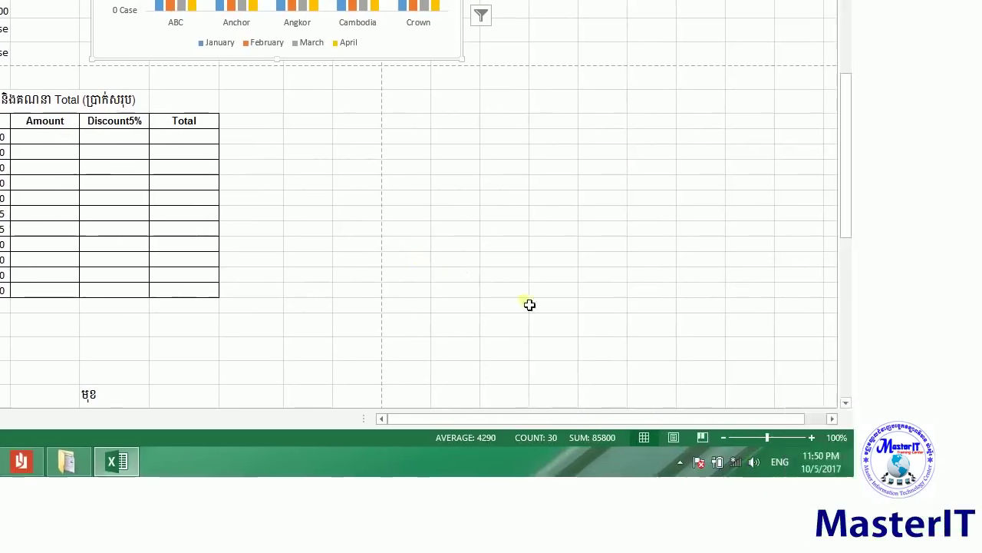
pyautogui.click(490, 278)
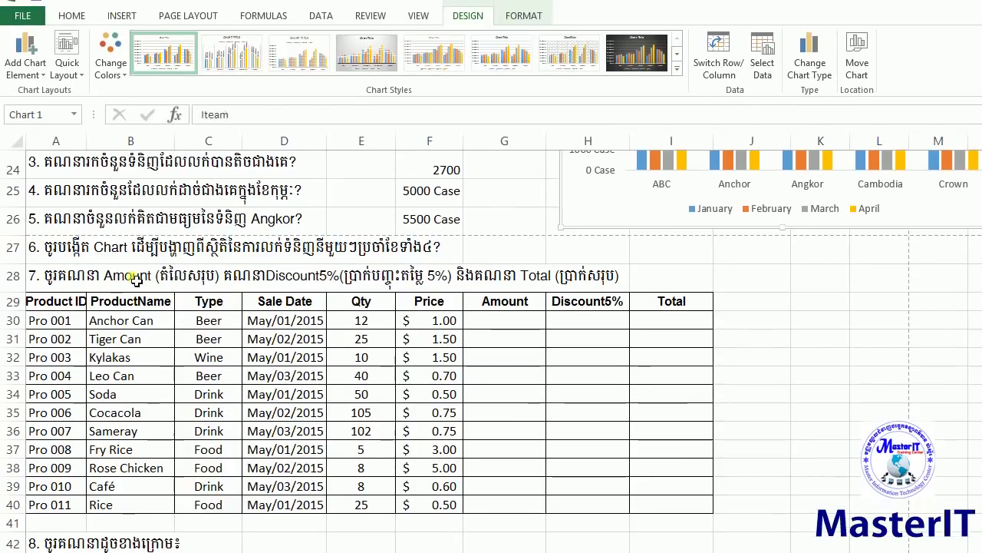
pyautogui.click(132, 278)
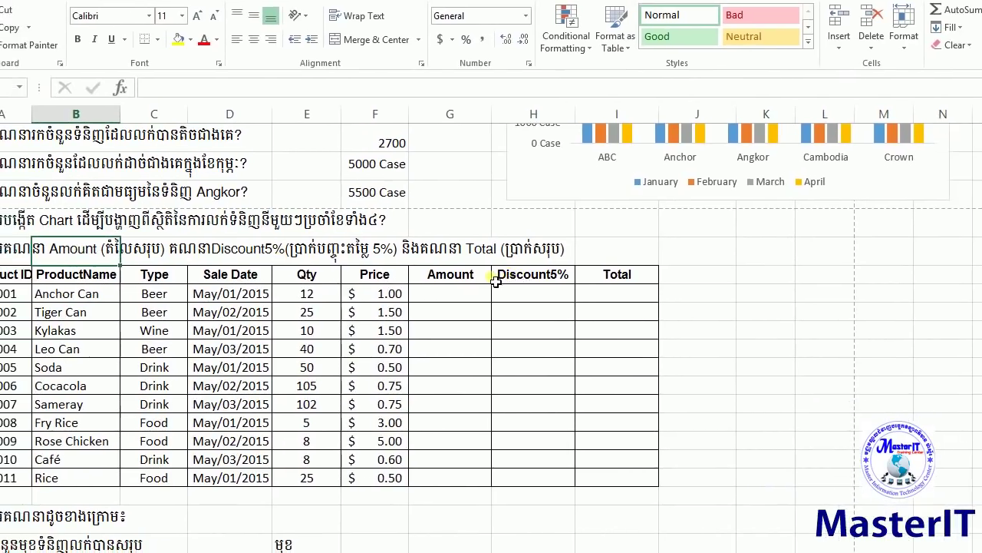
pyautogui.click(497, 278)
pyautogui.click(626, 280)
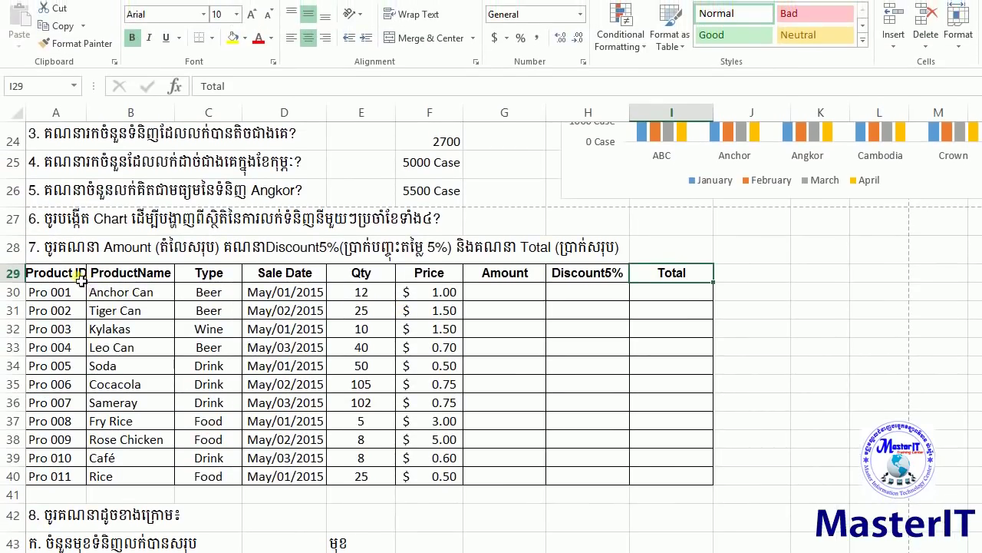
pyautogui.moveTo(92, 282); pyautogui.dragTo(689, 470)
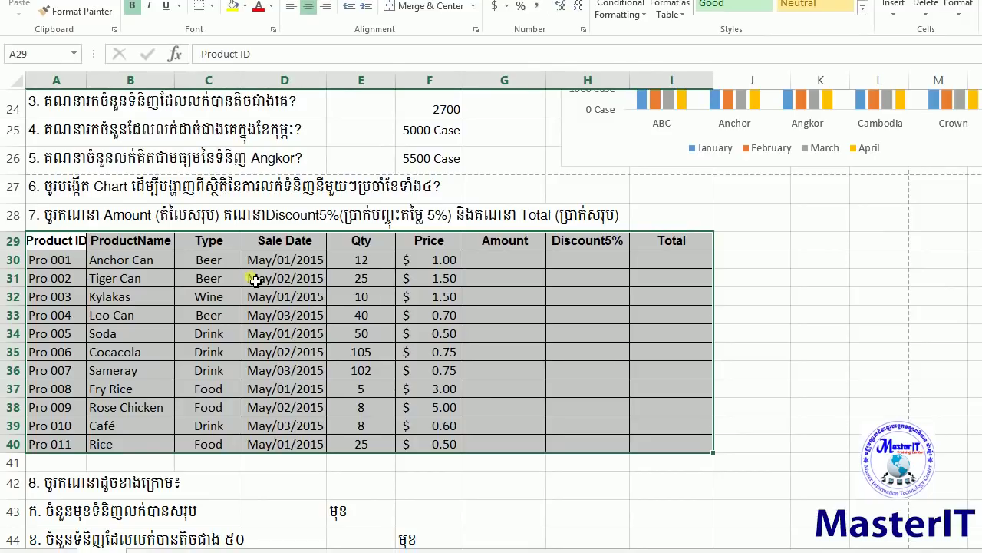
# Widen columns A and D so the Product ID heading and the sale dates display in full.
pyautogui.click(215, 279)
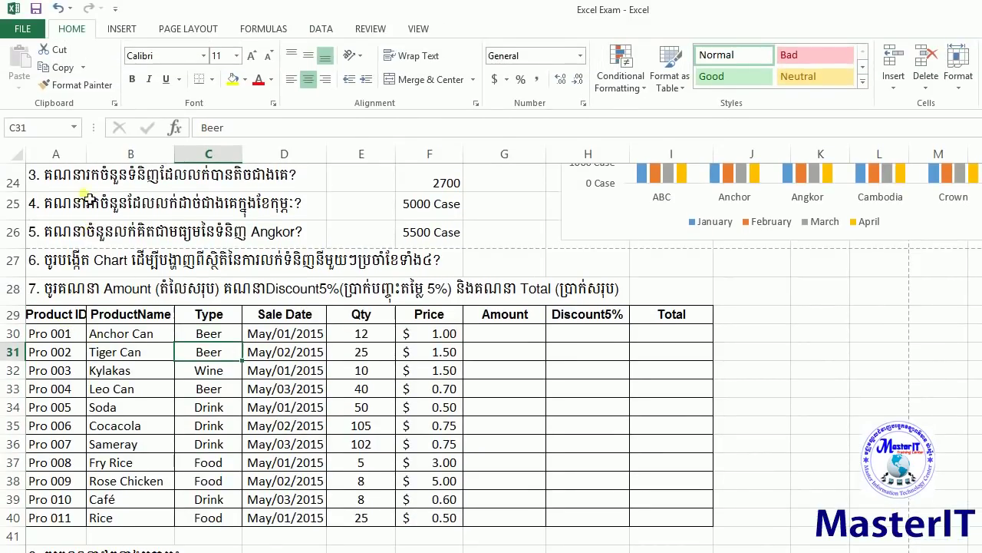
pyautogui.moveTo(90, 158); pyautogui.dragTo(97, 158)
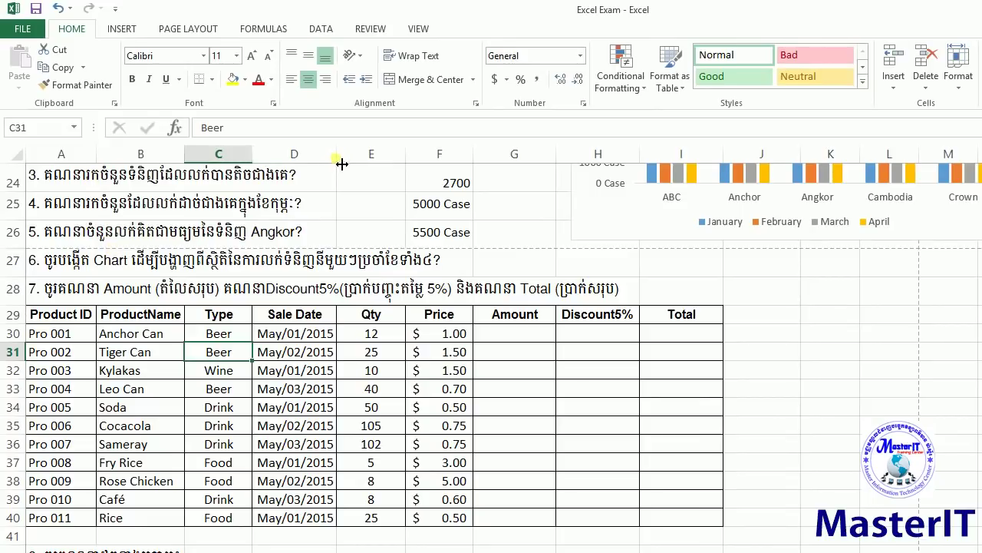
pyautogui.moveTo(342, 163); pyautogui.dragTo(352, 164)
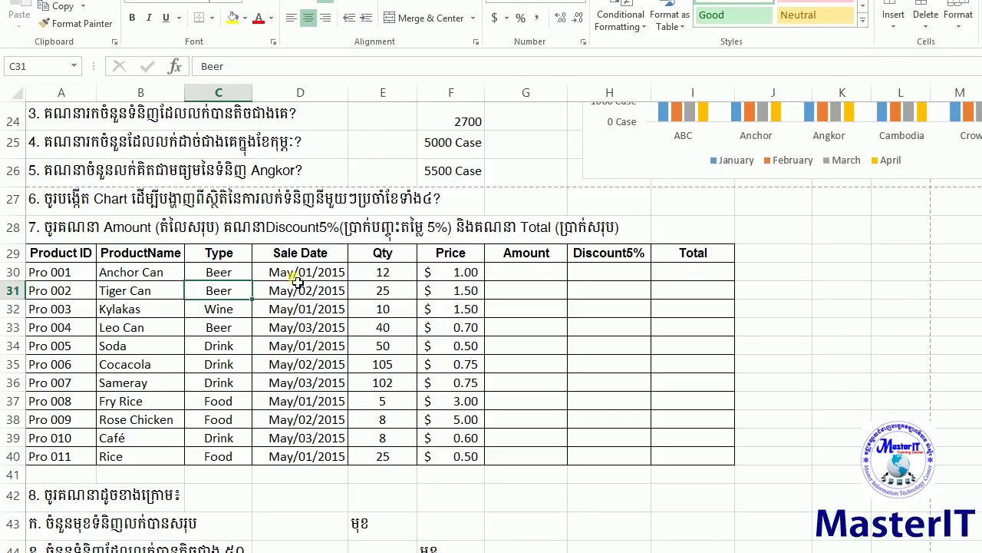
pyautogui.moveTo(296, 273); pyautogui.dragTo(297, 327)
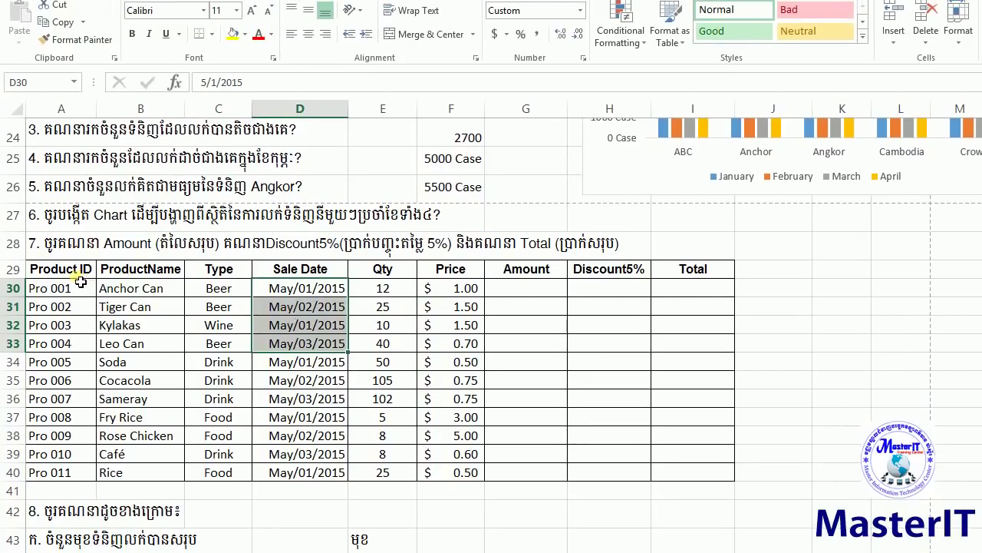
pyautogui.moveTo(76, 268); pyautogui.dragTo(62, 454)
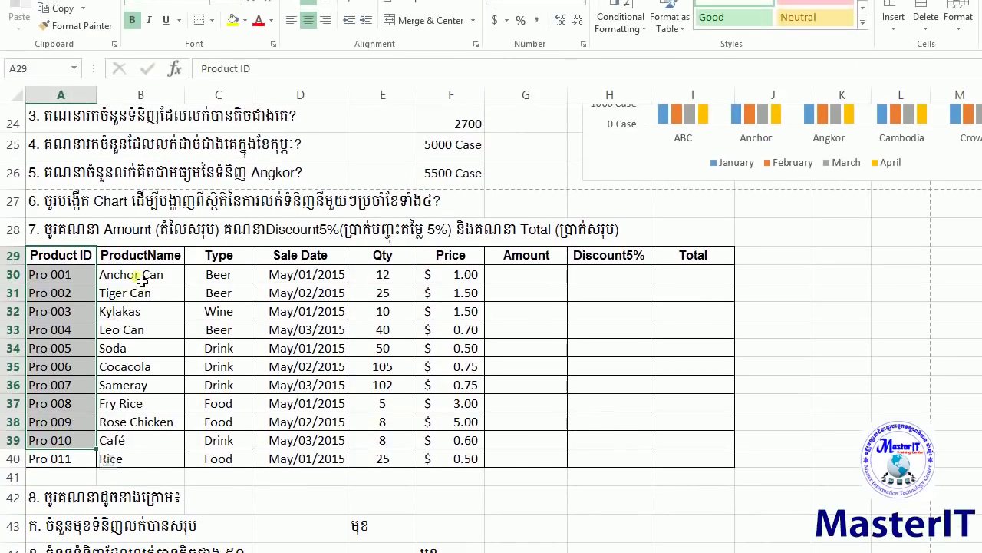
pyautogui.click(142, 278)
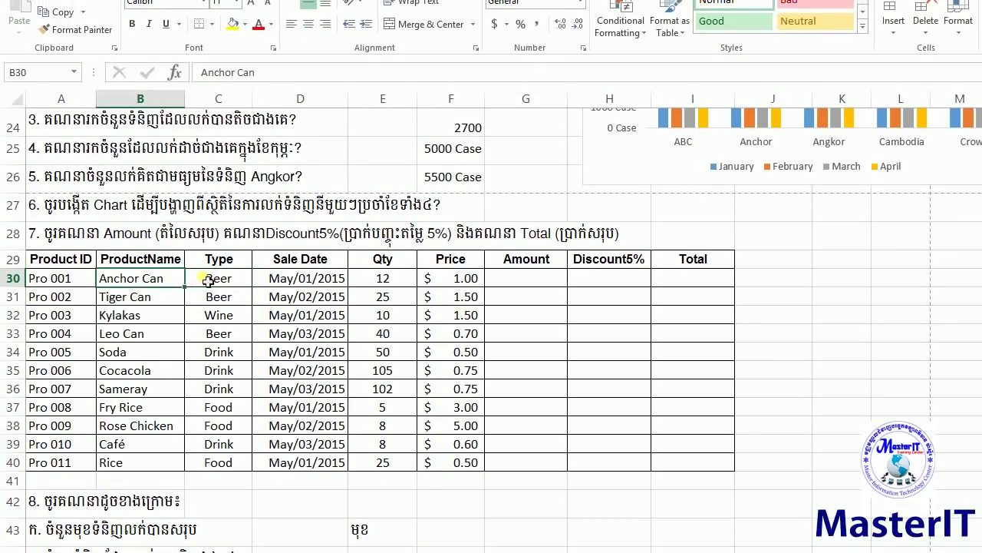
pyautogui.click(218, 280)
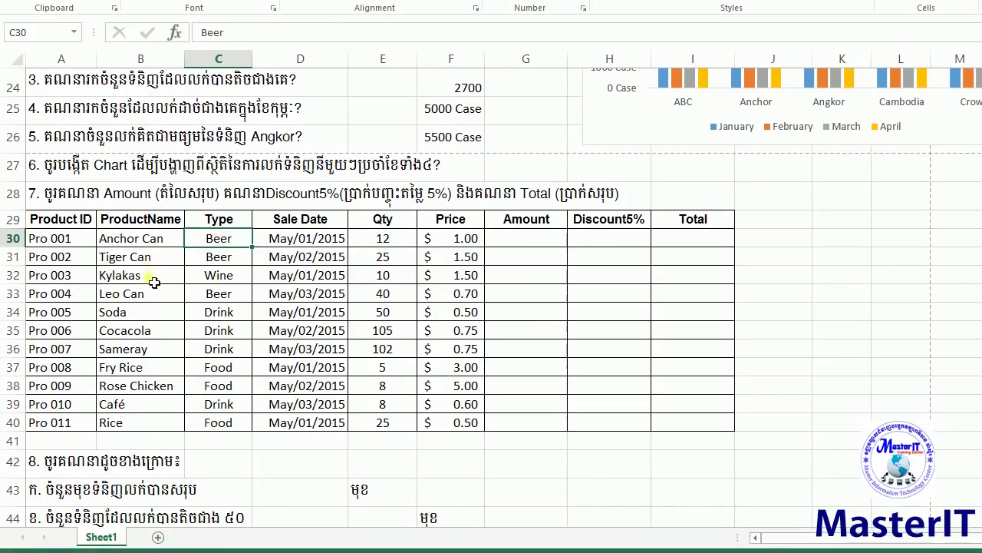
pyautogui.click(215, 275)
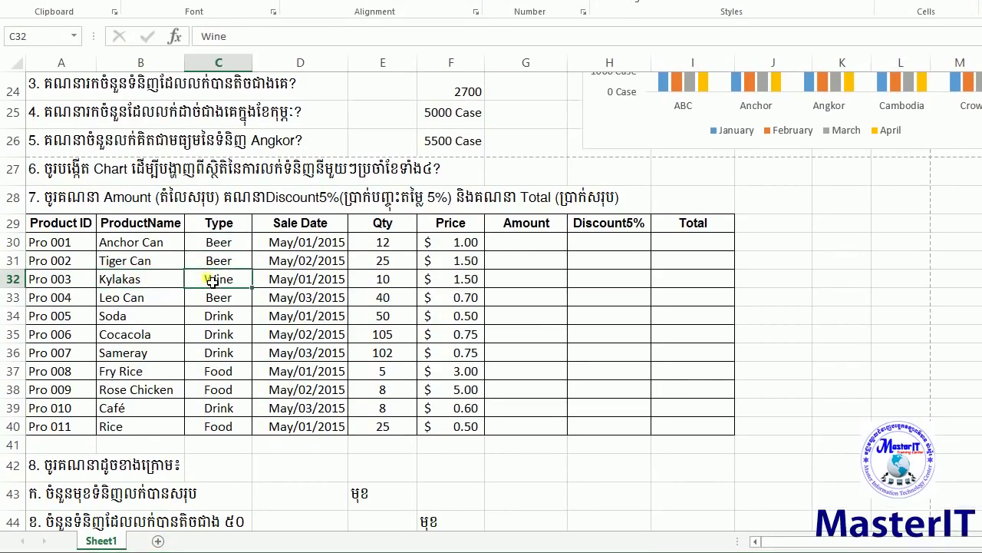
pyautogui.click(171, 305)
pyautogui.click(219, 305)
pyautogui.click(218, 299)
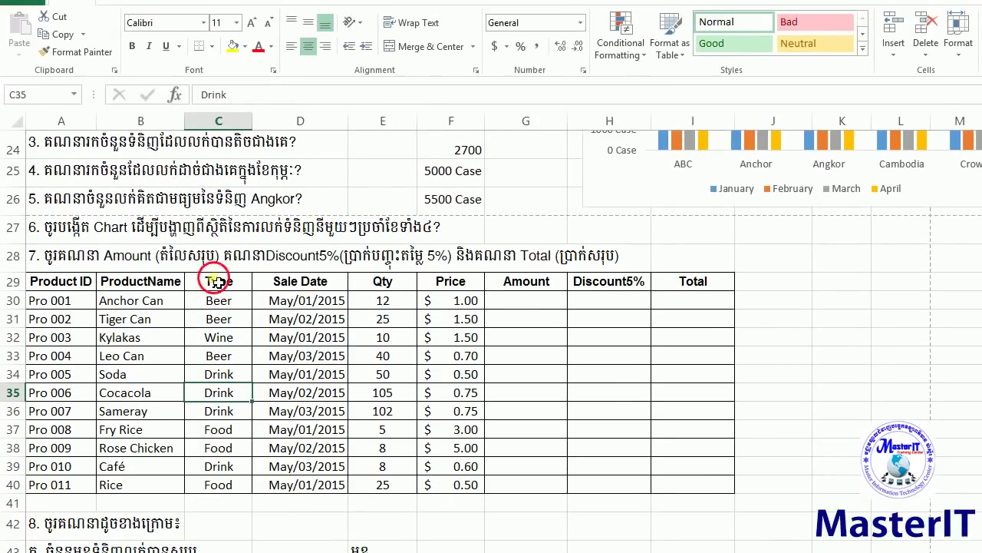
pyautogui.moveTo(219, 280); pyautogui.dragTo(219, 482)
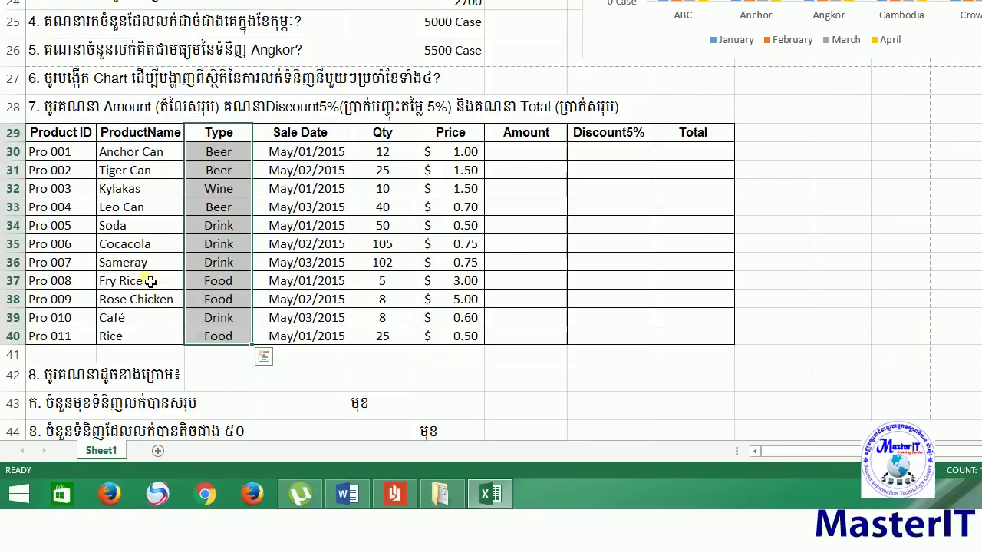
pyautogui.click(149, 230)
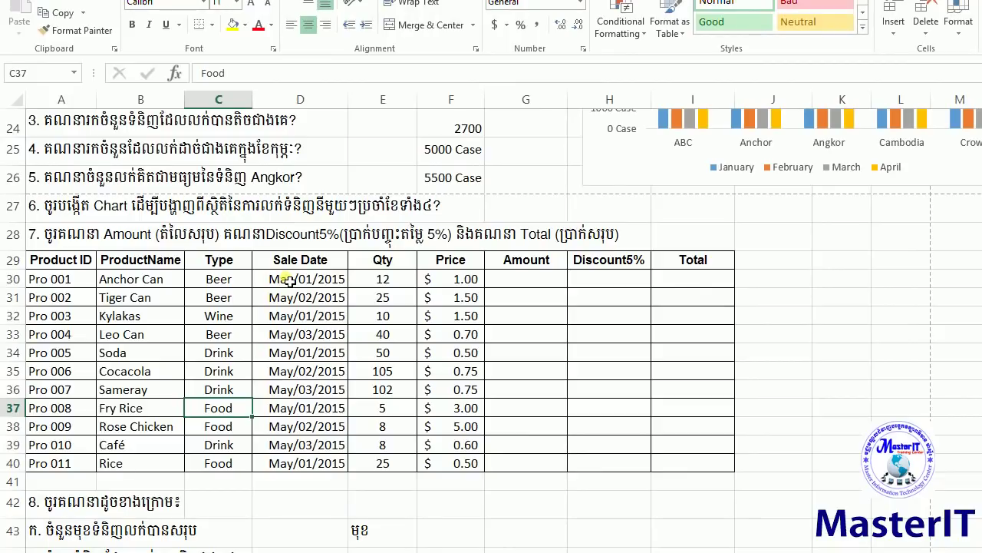
pyautogui.click(164, 278)
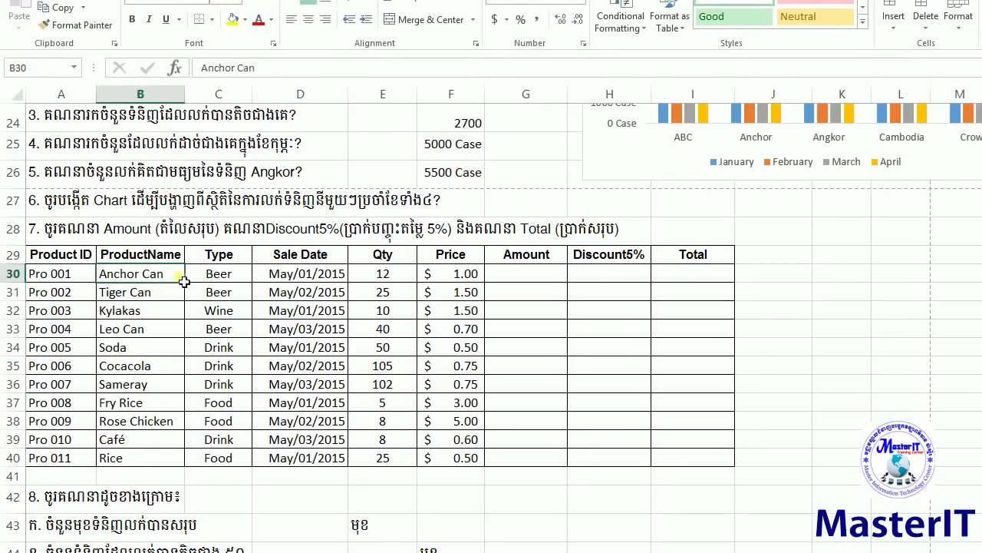
pyautogui.click(208, 281)
pyautogui.click(286, 277)
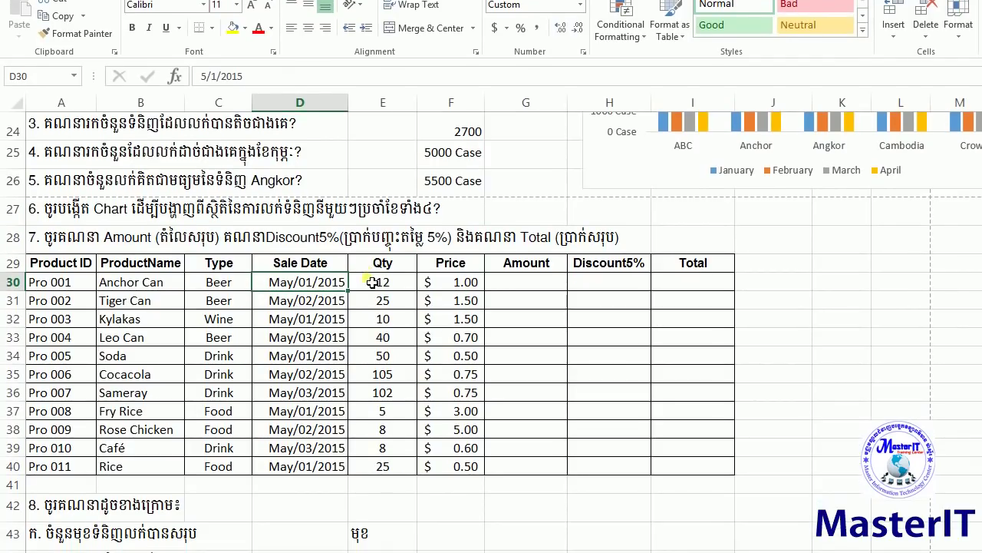
pyautogui.click(373, 283)
pyautogui.click(162, 281)
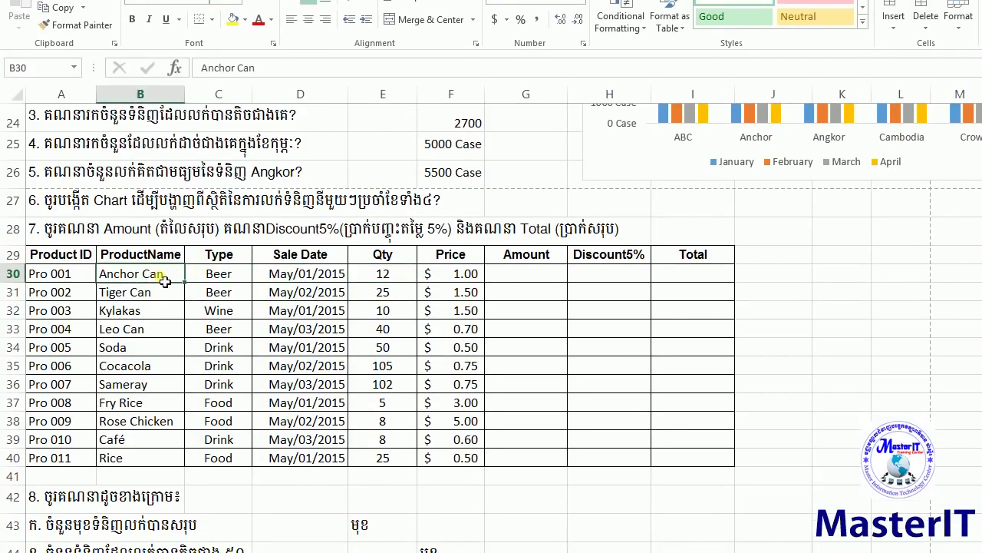
pyautogui.click(82, 279)
pyautogui.click(219, 281)
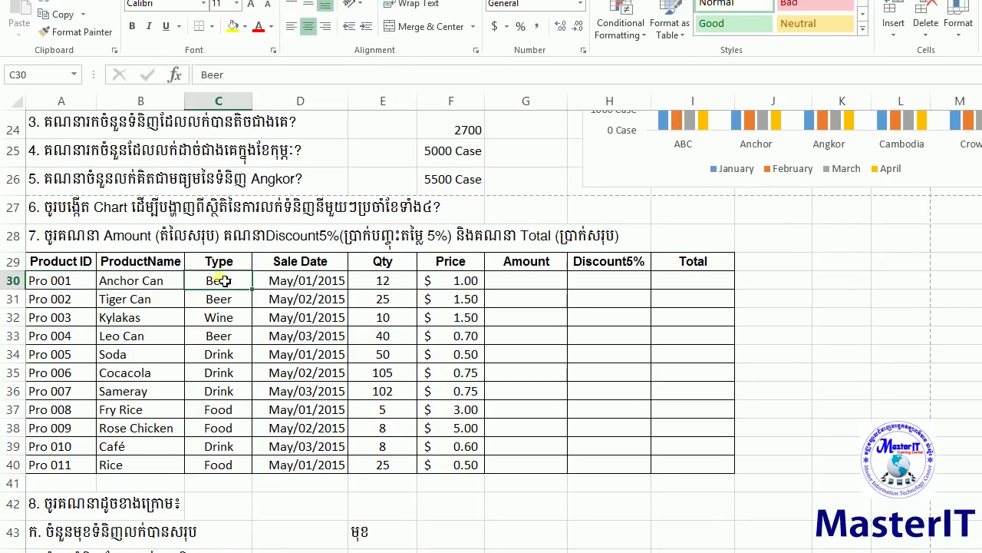
pyautogui.click(302, 281)
pyautogui.click(377, 282)
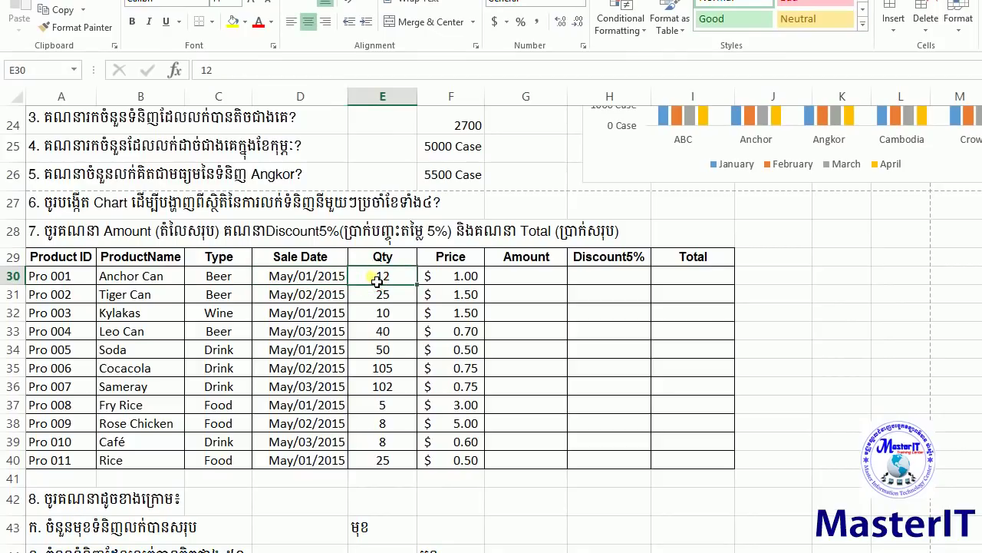
pyautogui.click(433, 280)
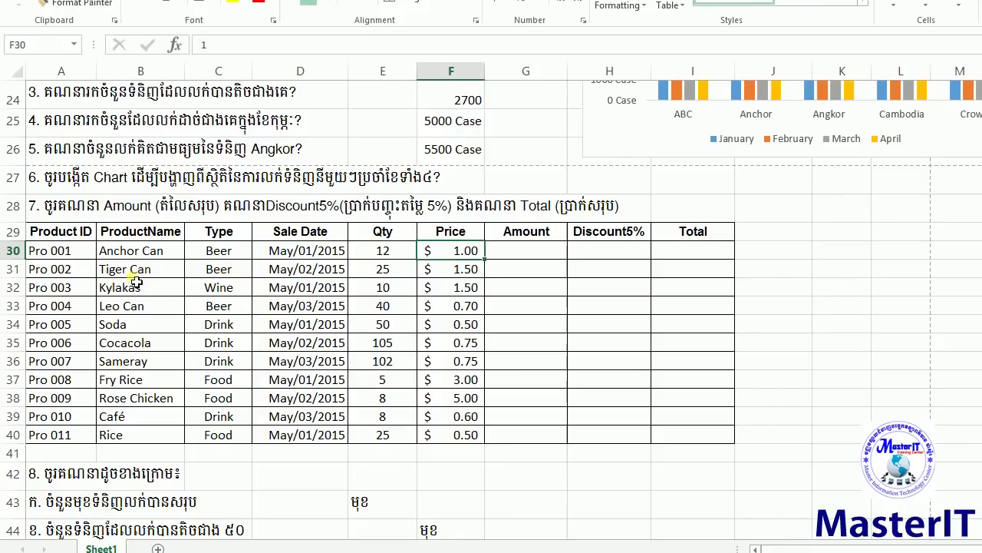
pyautogui.click(219, 270)
pyautogui.click(296, 274)
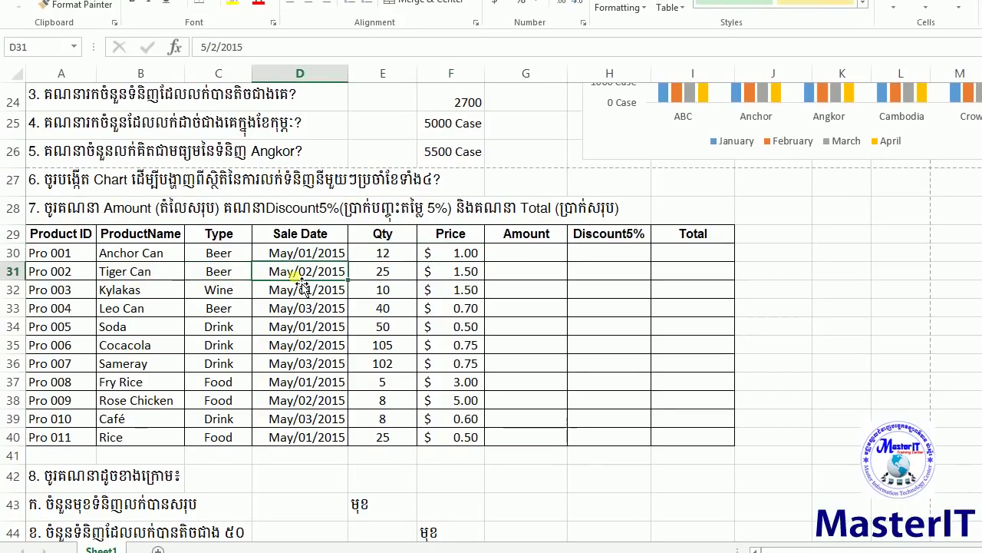
pyautogui.click(372, 276)
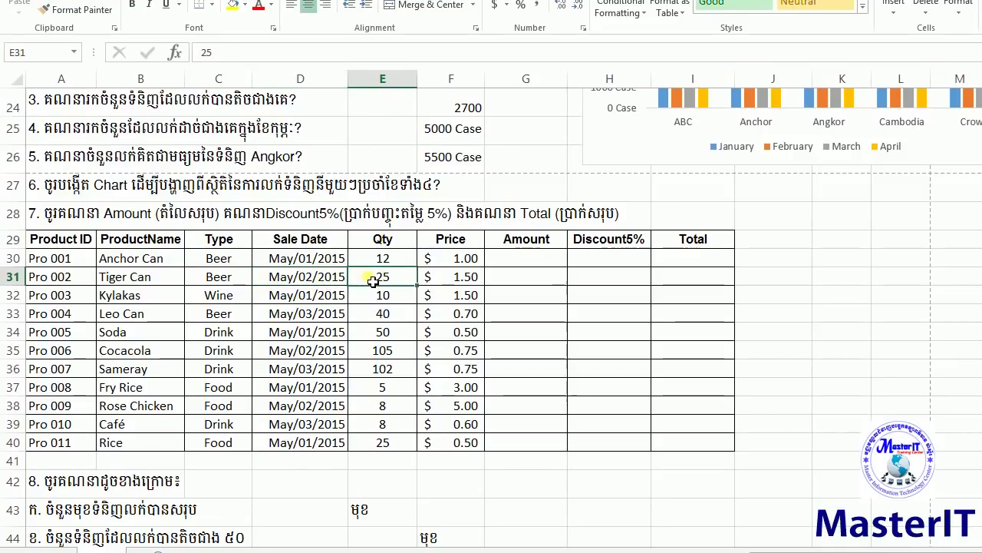
pyautogui.click(442, 282)
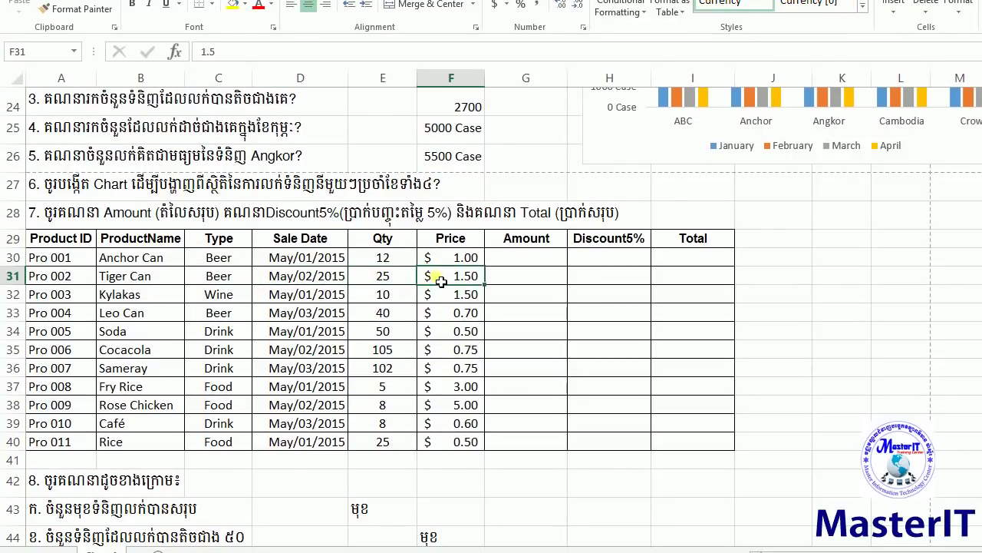
pyautogui.click(512, 279)
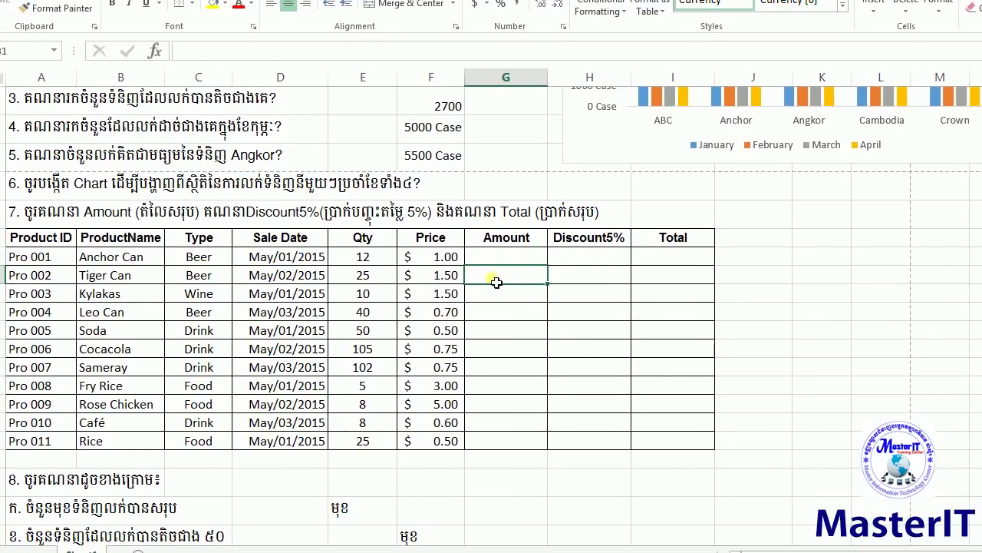
pyautogui.click(498, 281)
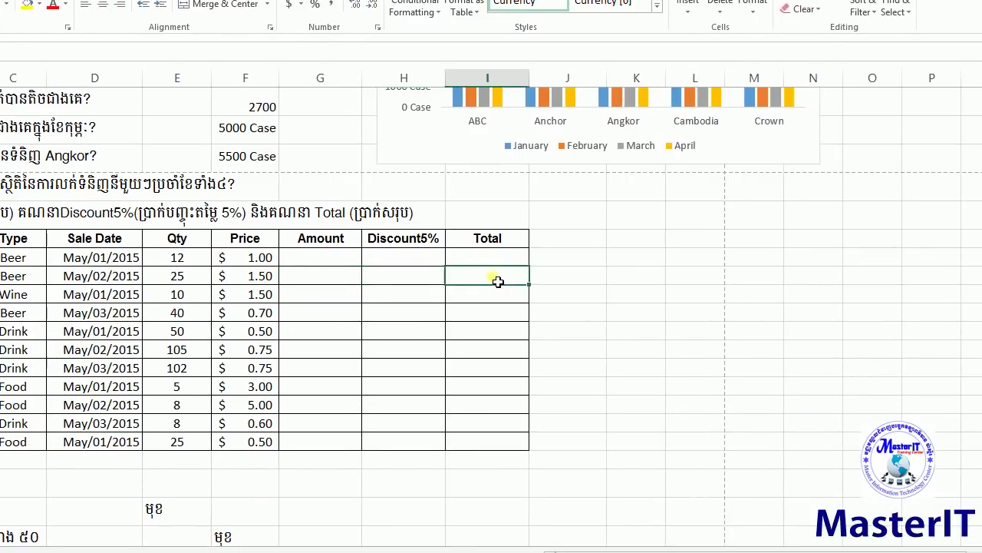
pyautogui.click(496, 282)
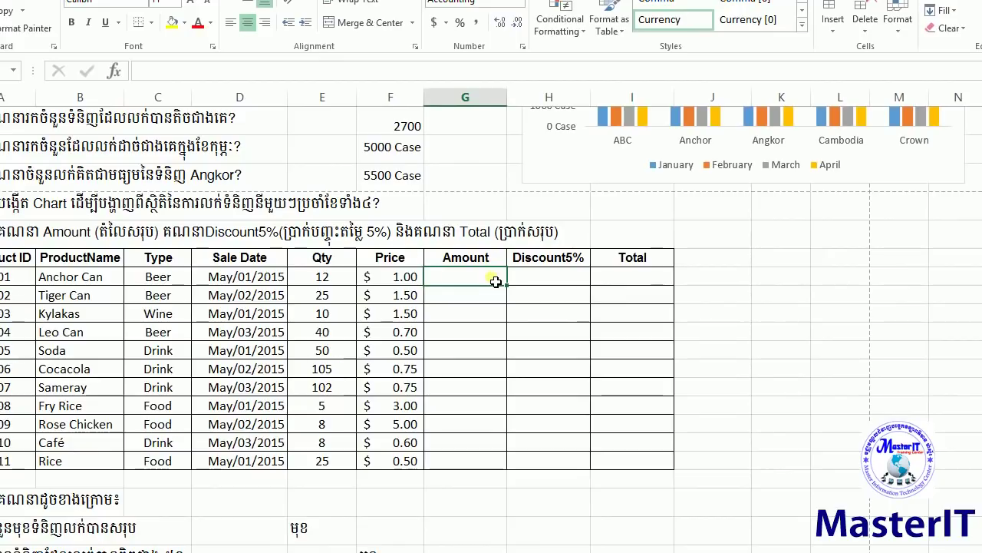
pyautogui.moveTo(496, 282); pyautogui.dragTo(126, 281)
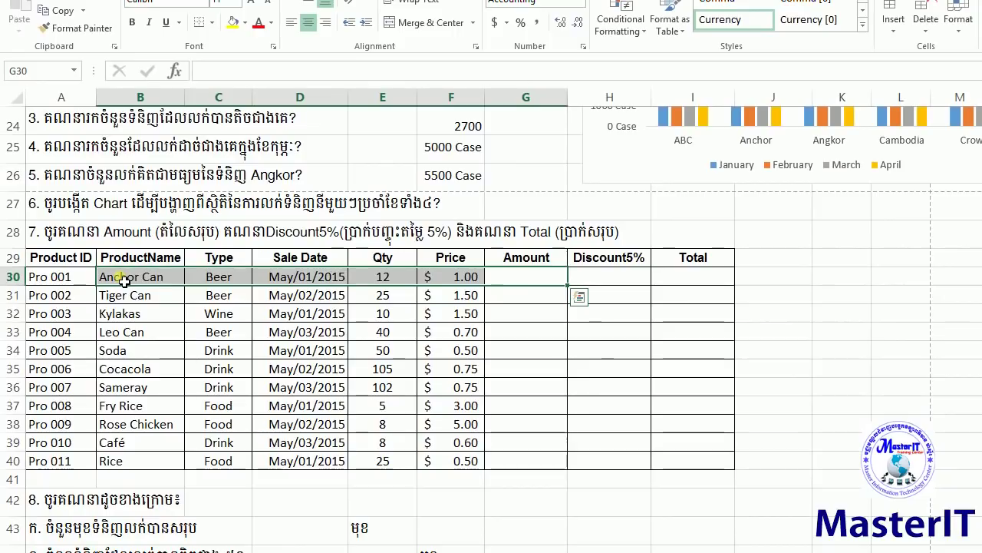
pyautogui.click(127, 281)
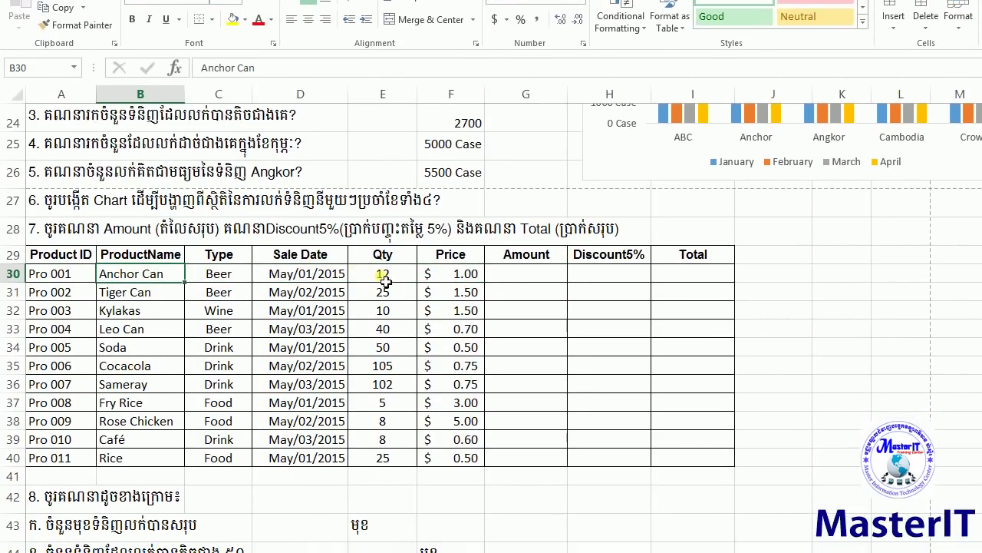
pyautogui.click(386, 281)
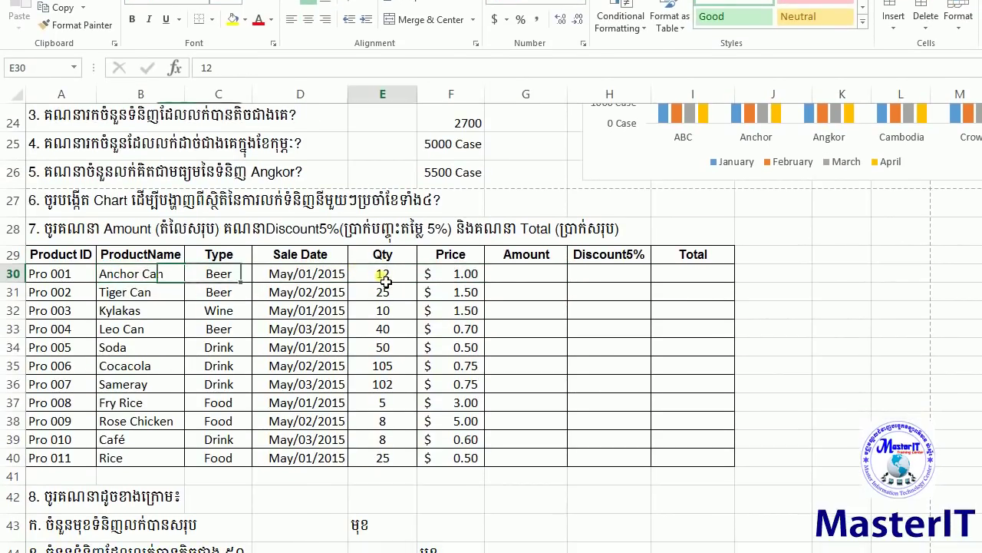
pyautogui.click(453, 280)
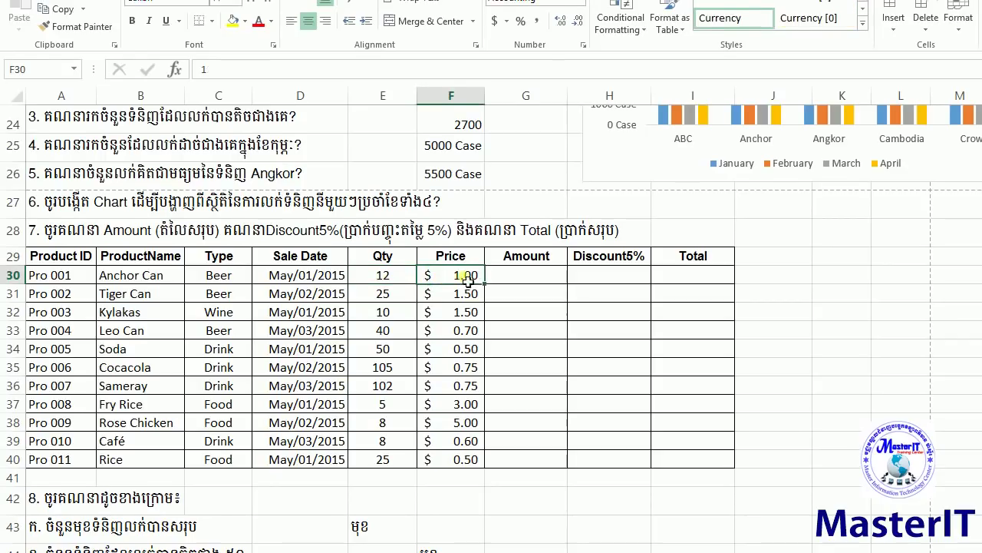
pyautogui.click(495, 281)
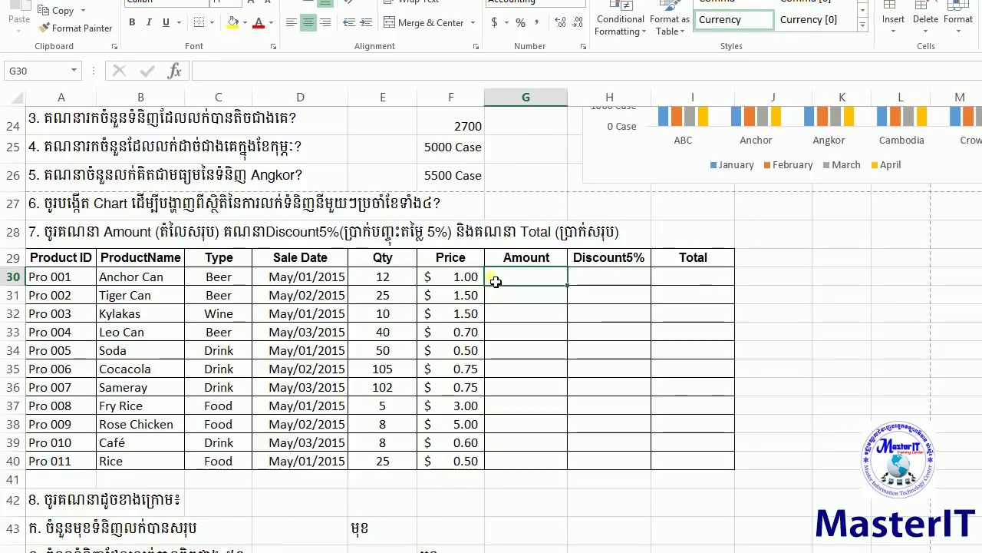
# Enter =E30*F30 in G30 and =E31*F31 in G31 for the Anchor Can and Tiger Can amounts.
pyautogui.write('=')
pyautogui.click(409, 283)
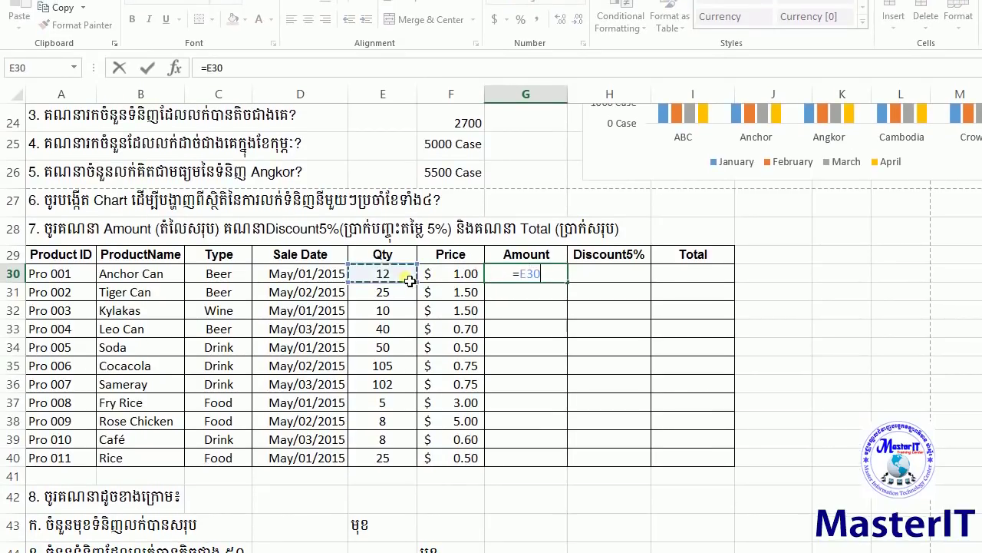
pyautogui.write('*')
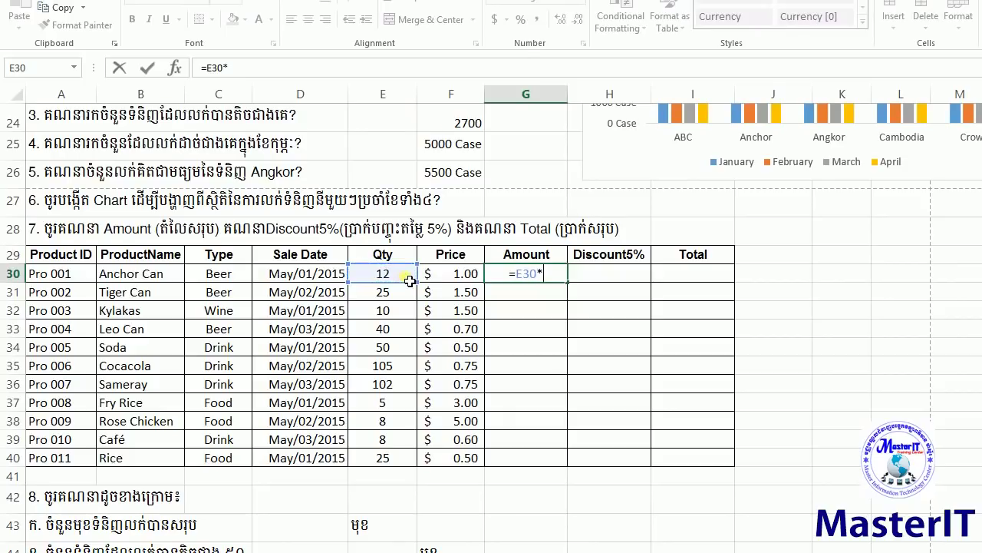
pyautogui.click(443, 282)
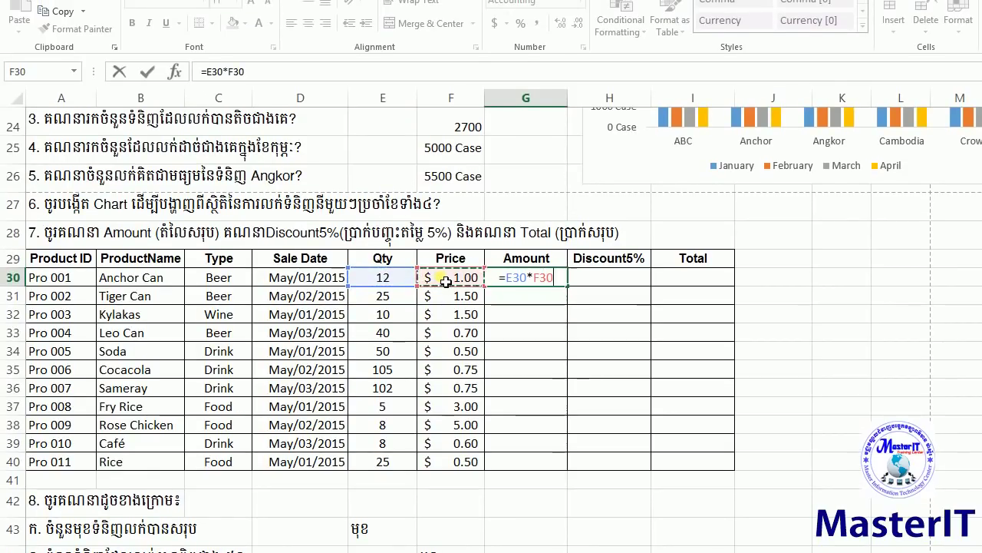
pyautogui.press('Return')
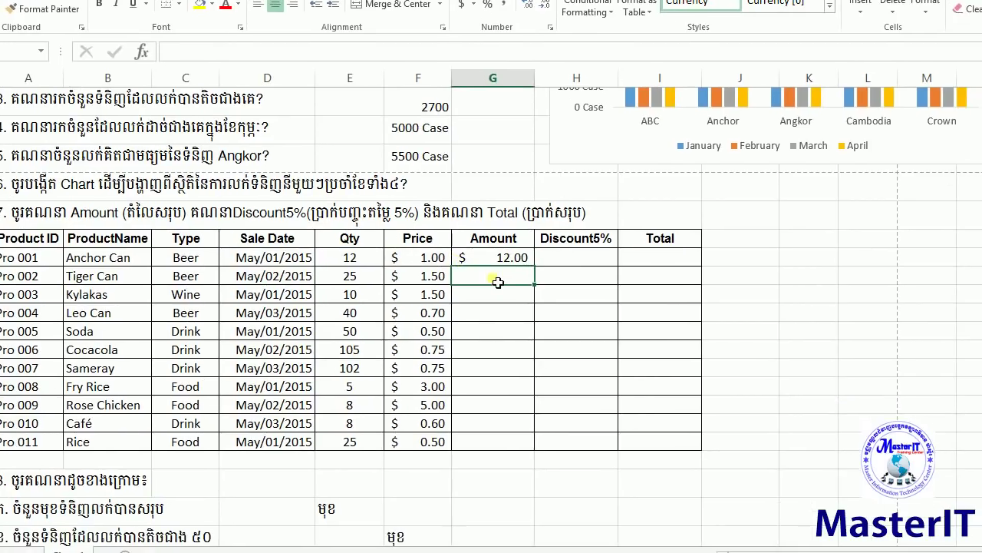
pyautogui.write('=')
pyautogui.click(405, 281)
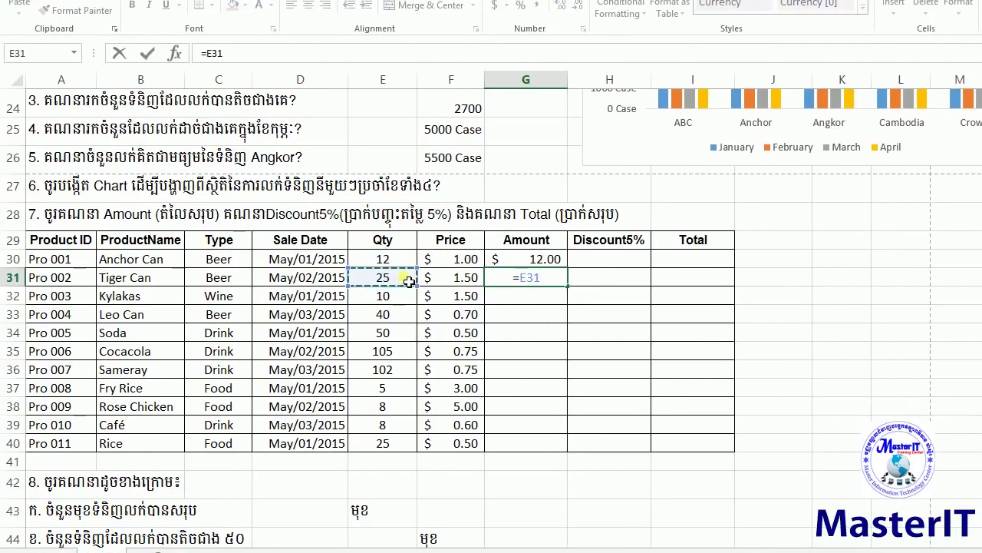
pyautogui.write('*')
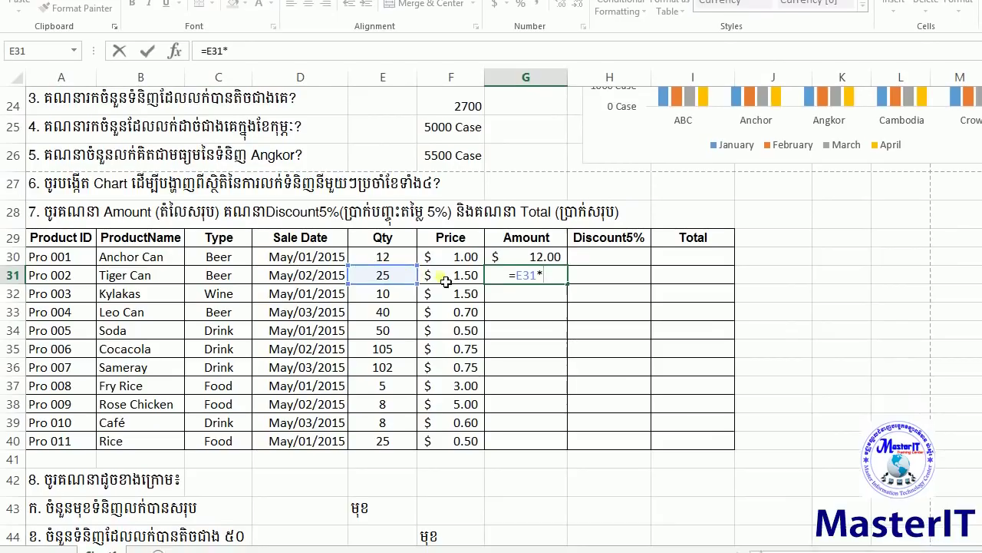
pyautogui.click(448, 280)
pyautogui.press('Return')
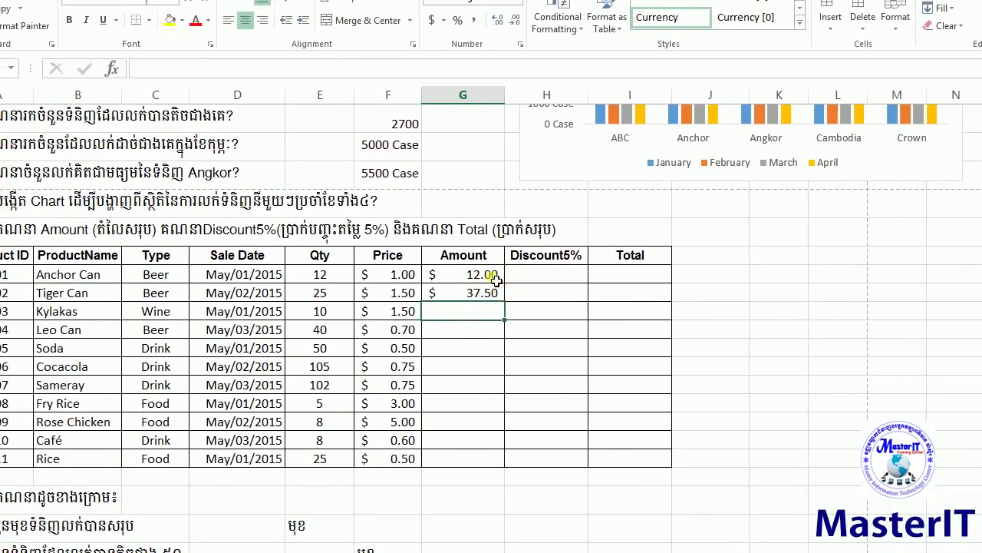
# Fill the Amount formula down to G40 for all eleven products.
pyautogui.click(558, 265)
pyautogui.moveTo(495, 278)
pyautogui.mouseDown()
pyautogui.moveTo(491, 421)
pyautogui.moveTo(498, 330)
pyautogui.mouseUp()
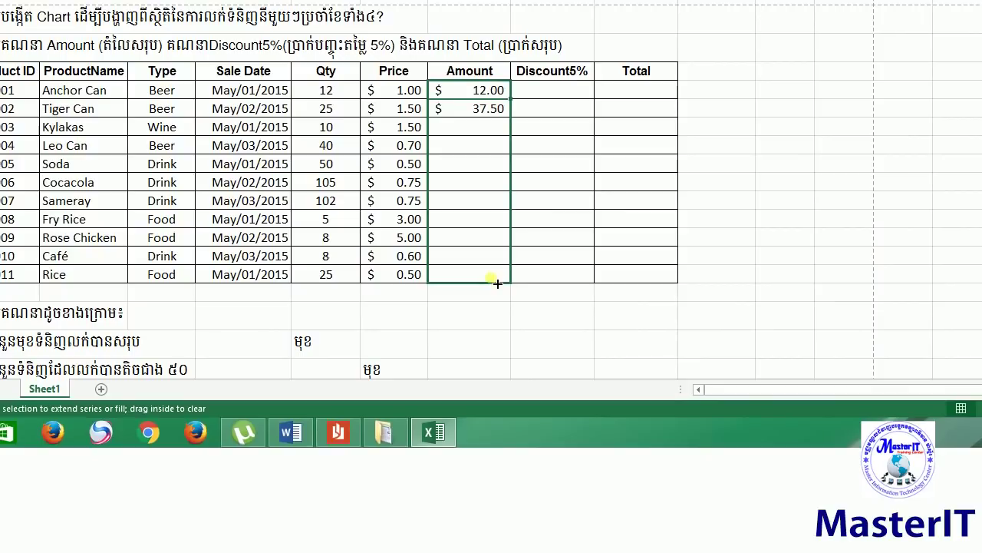
pyautogui.moveTo(497, 283); pyautogui.dragTo(497, 283)
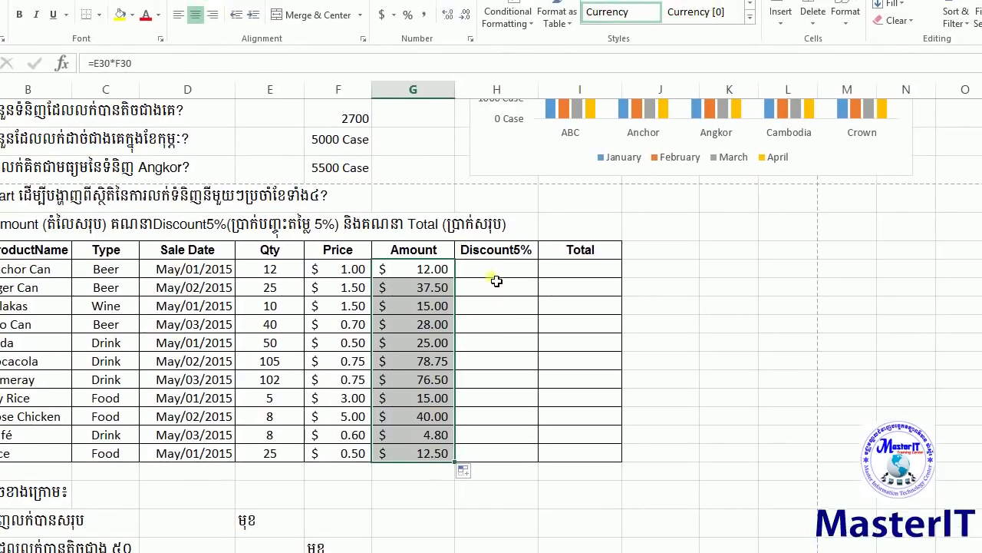
pyautogui.click(496, 281)
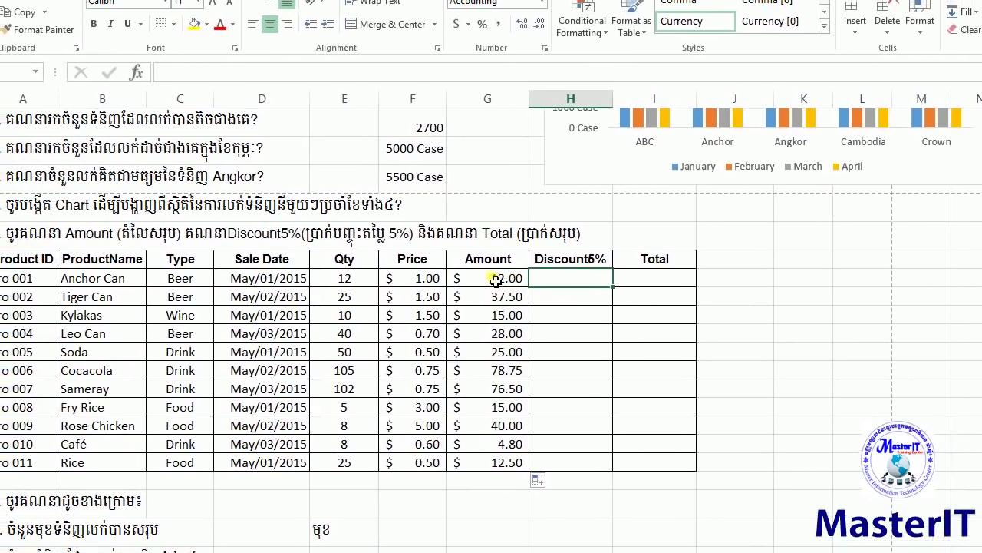
# Enter a 5% discount formula, =G30*5%, in H30 for Anchor Can.
pyautogui.click(497, 280)
pyautogui.click(495, 279)
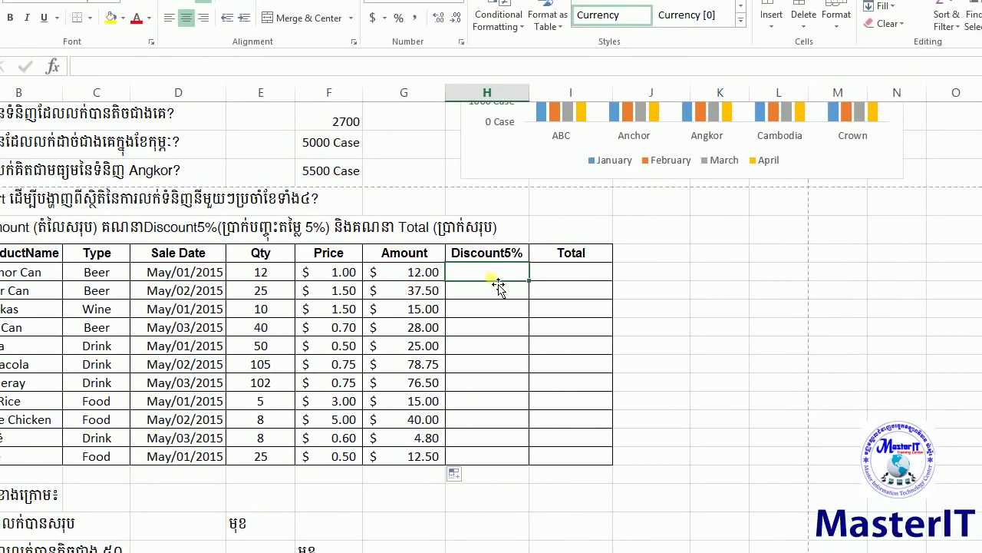
pyautogui.write('=')
pyautogui.click(497, 280)
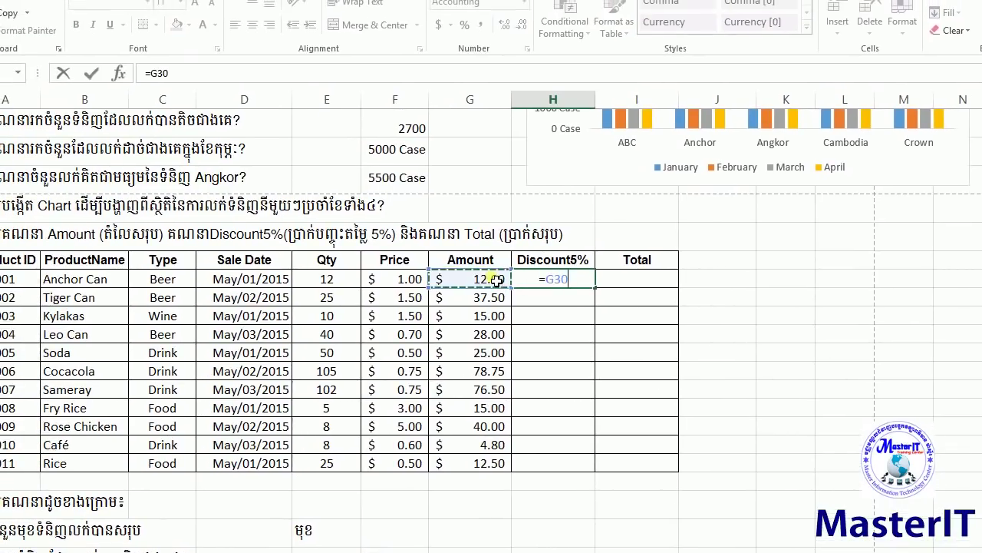
pyautogui.write('*')
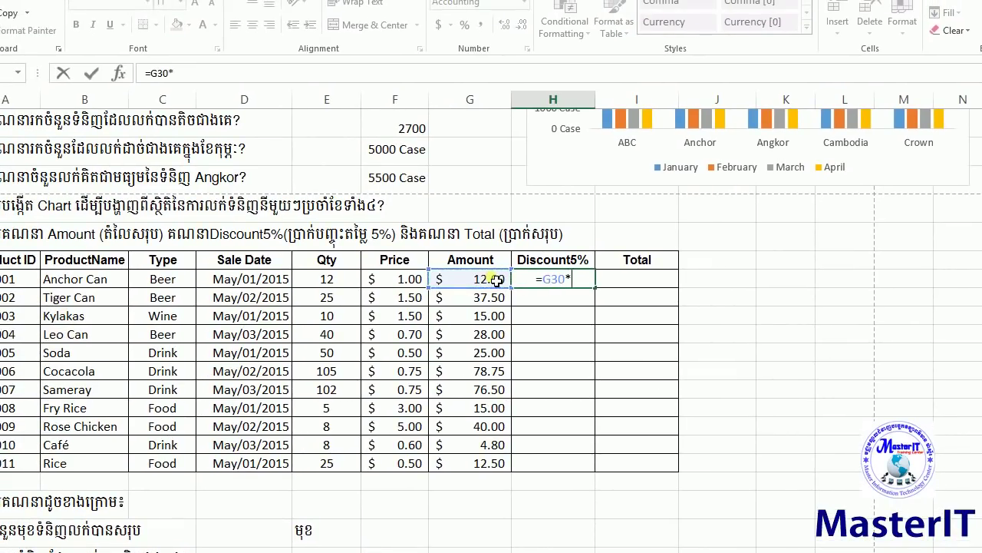
pyautogui.write('5%')
pyautogui.press('Return')
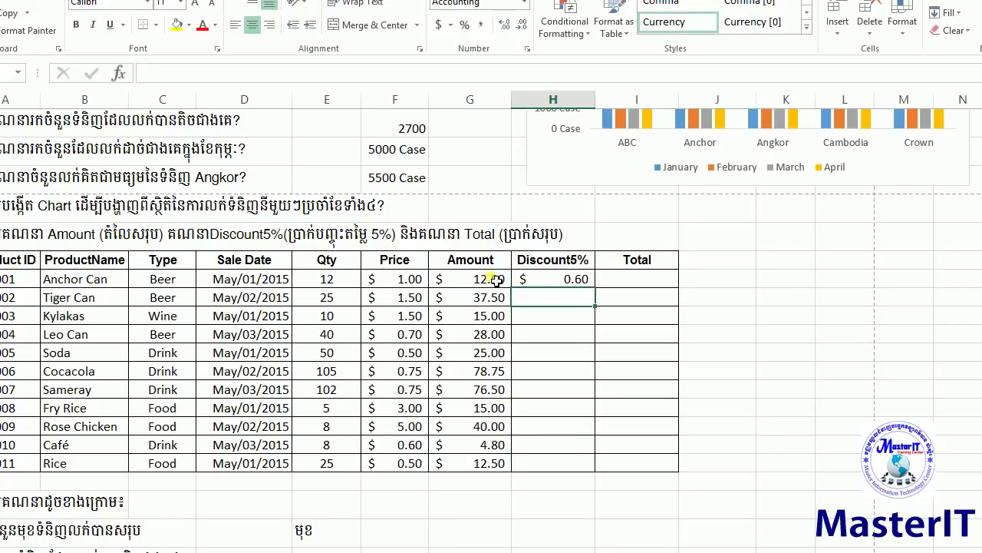
# Re-enter the H30 discount as =G30*0.05.
pyautogui.click(497, 281)
pyautogui.click(497, 281)
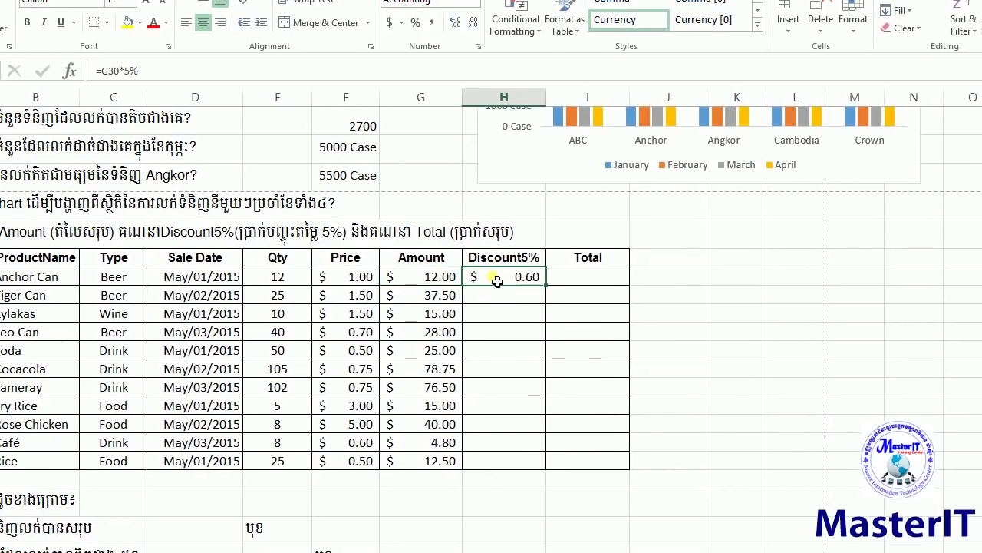
pyautogui.write('=')
pyautogui.click(495, 280)
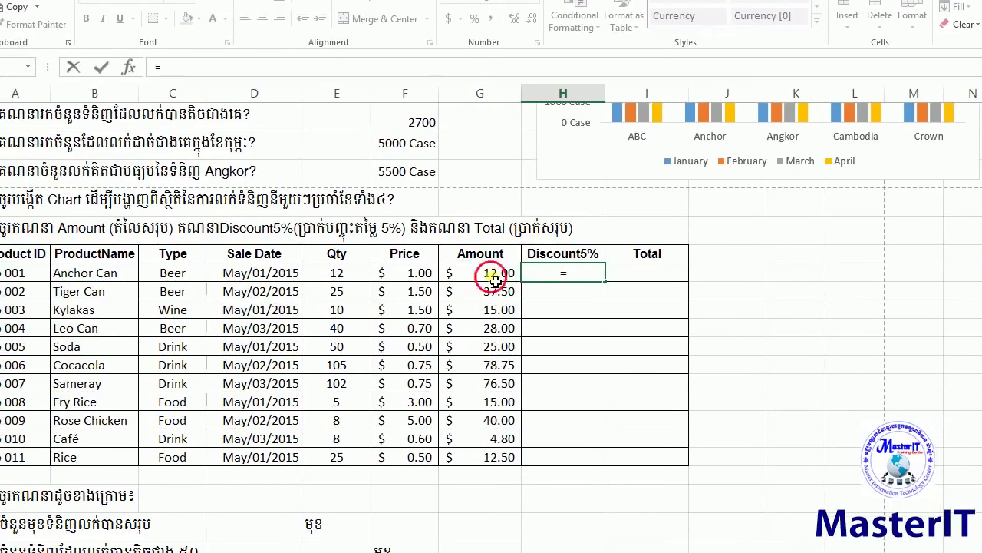
pyautogui.write('*')
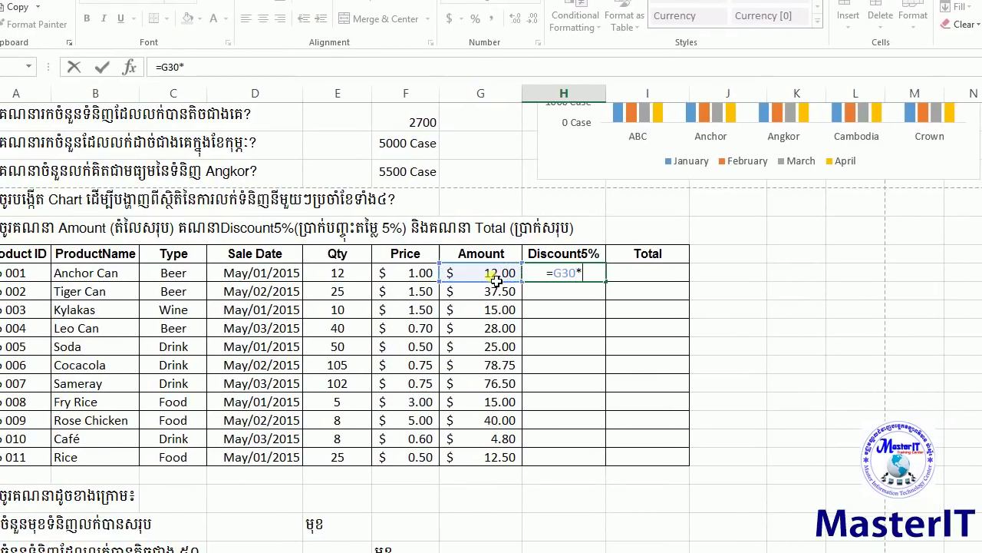
pyautogui.write('0.05')
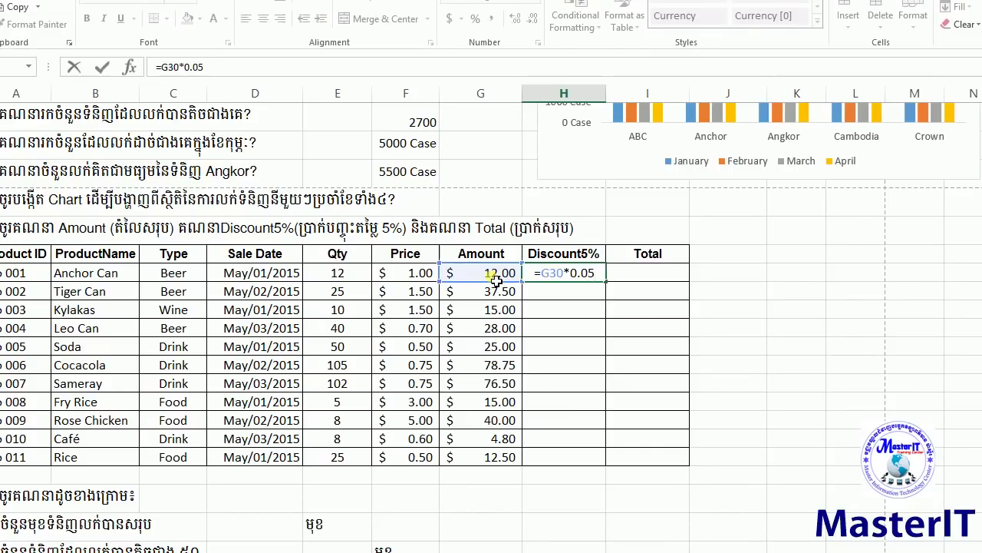
pyautogui.press('Return')
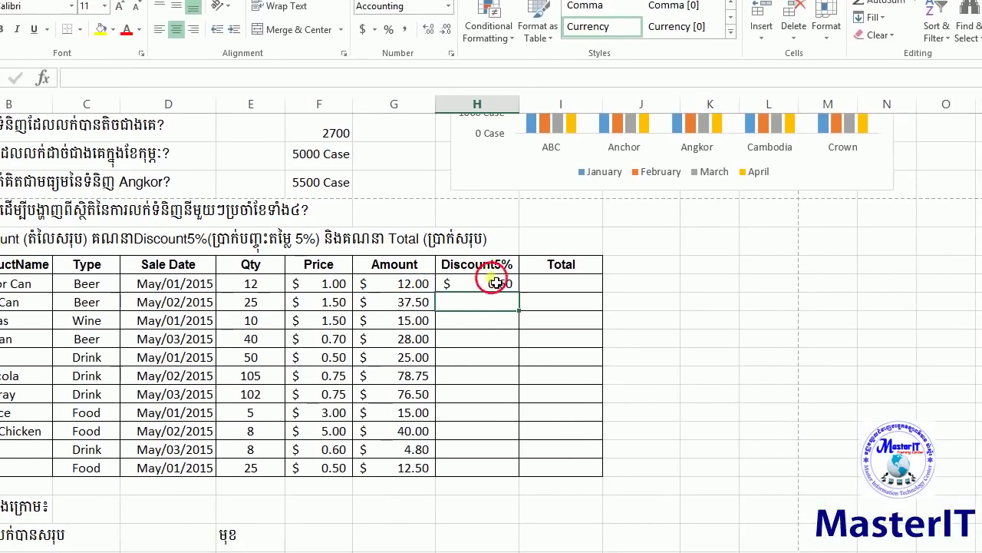
# Rework the H30 discount formula into =G30*5/100.
pyautogui.doubleClick(572, 273)
pyautogui.press('BackSpace')
pyautogui.press('BackSpace')
pyautogui.press('BackSpace')
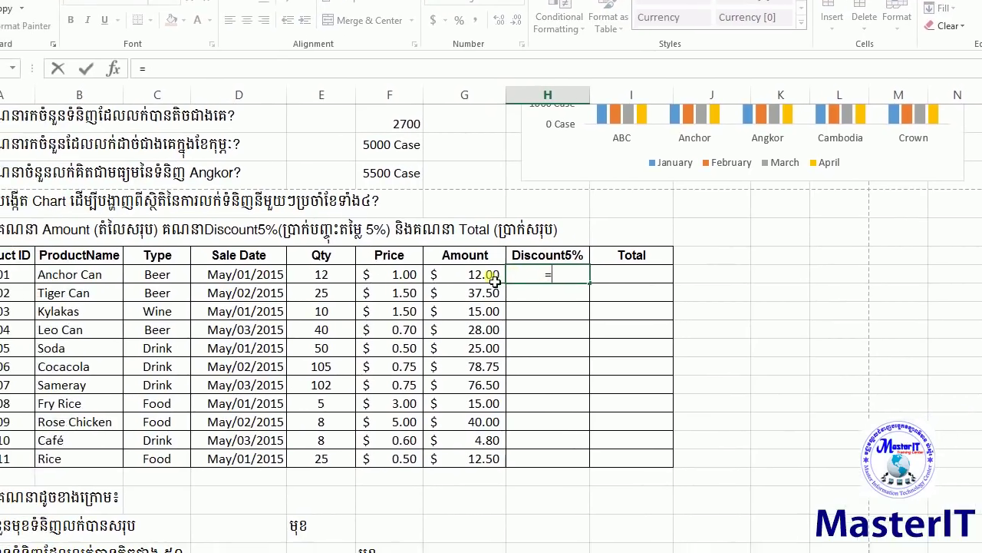
pyautogui.click(420, 290)
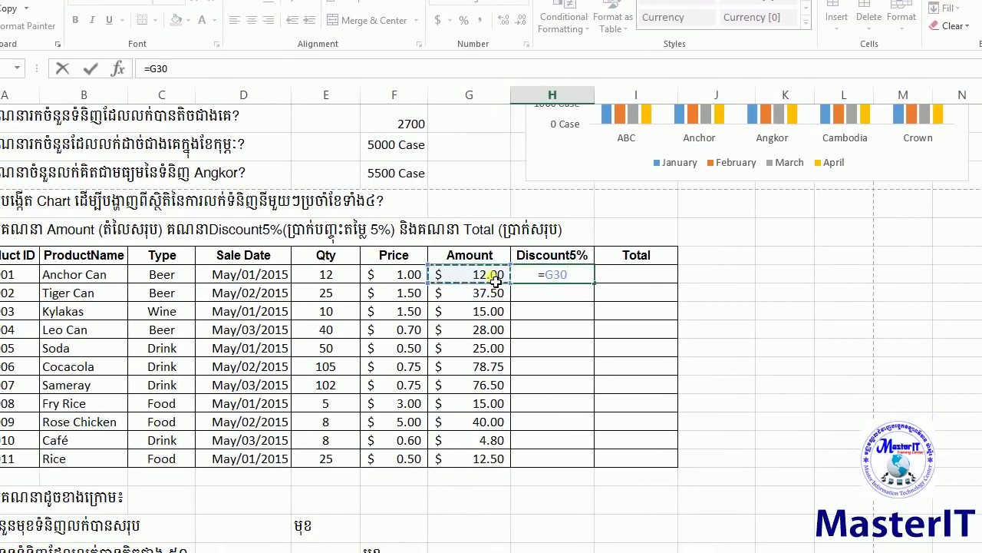
pyautogui.write('*')
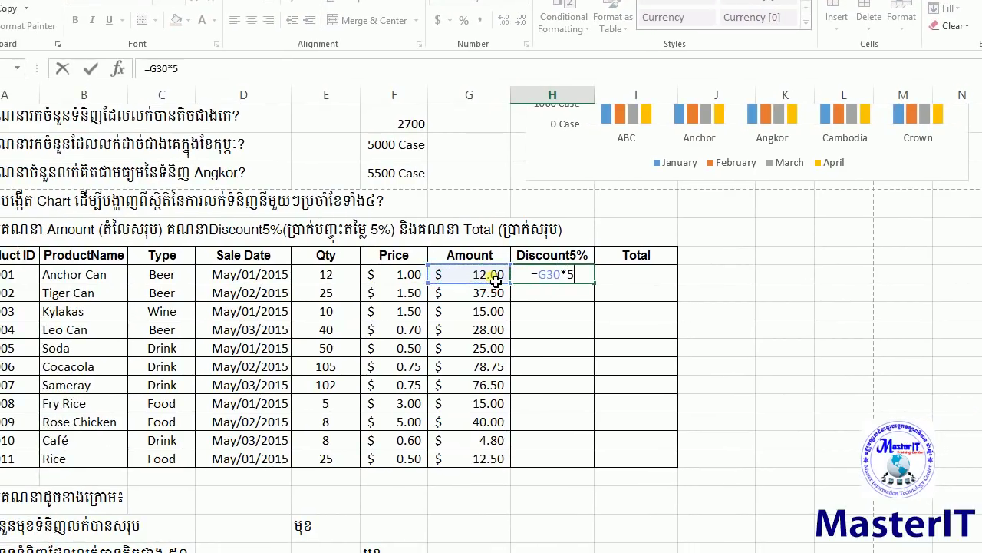
pyautogui.write('00')
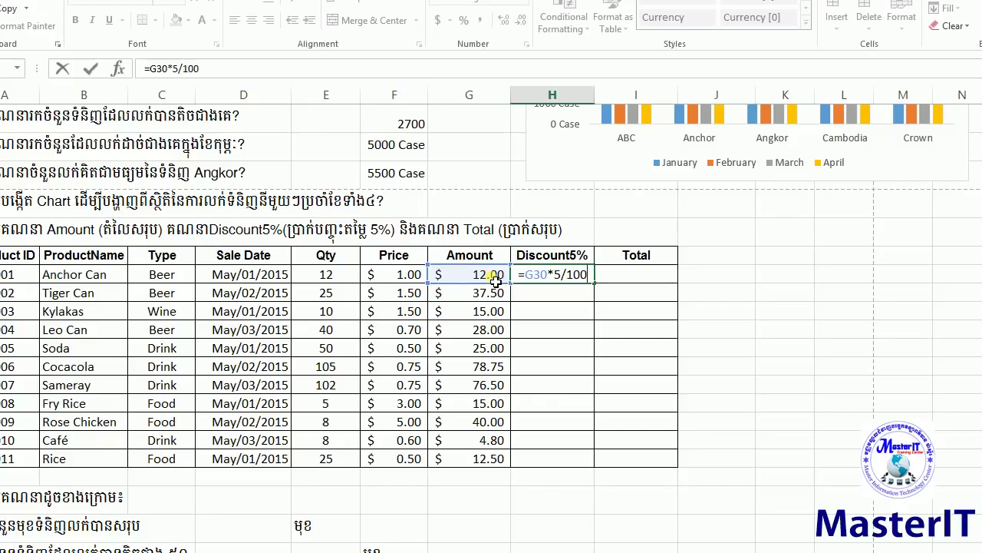
pyautogui.press('Return')
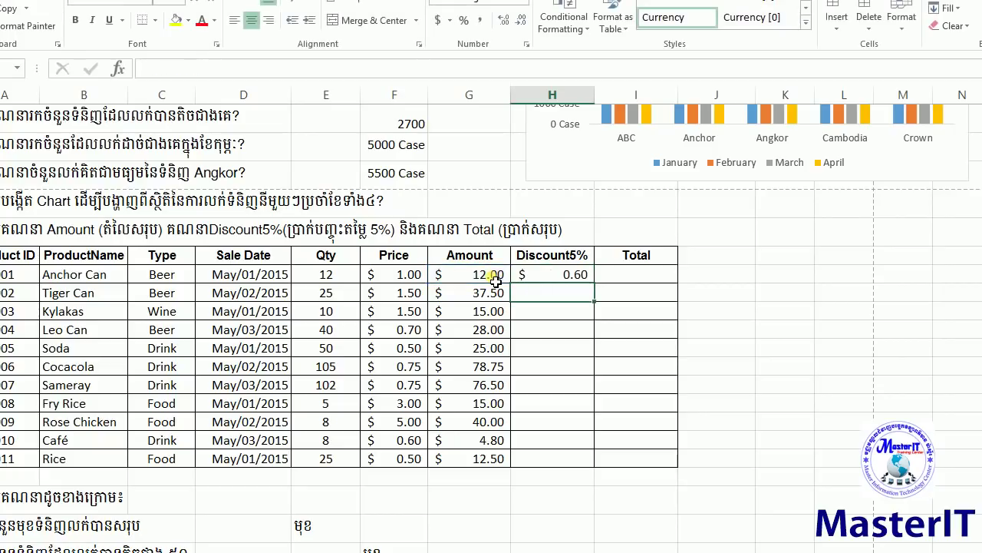
# Fill the discount formula down to H40 for all eleven products.
pyautogui.click(565, 281)
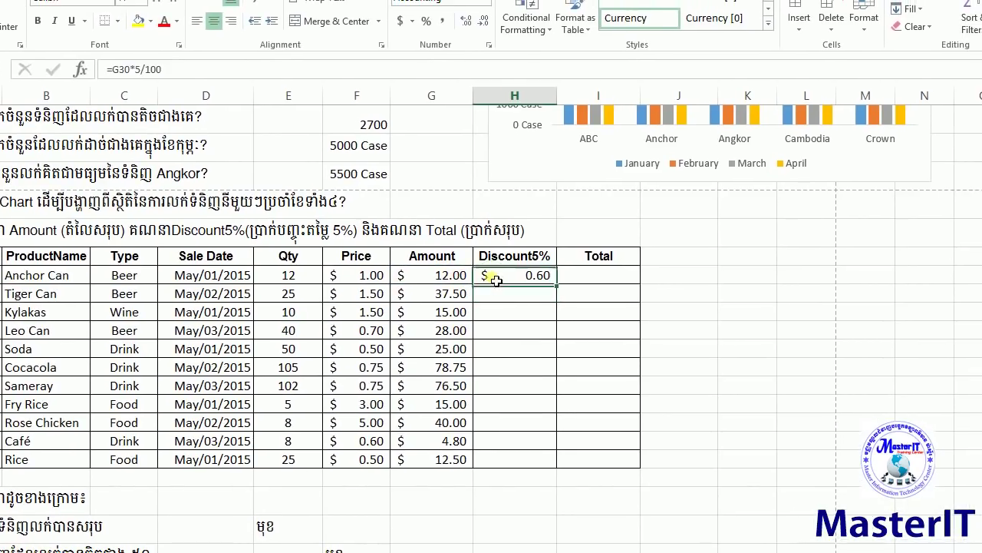
pyautogui.moveTo(527, 284); pyautogui.dragTo(526, 465)
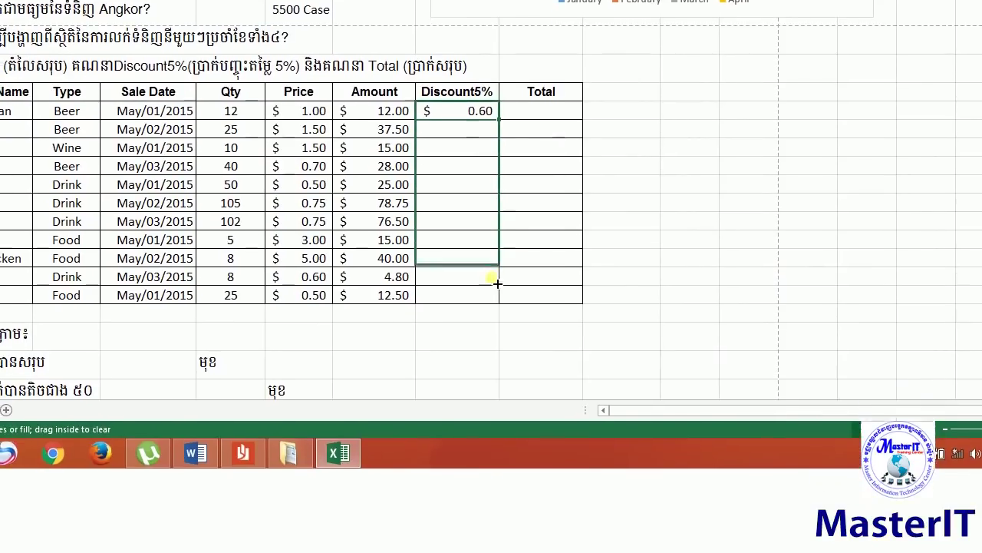
pyautogui.moveTo(497, 283); pyautogui.dragTo(497, 282)
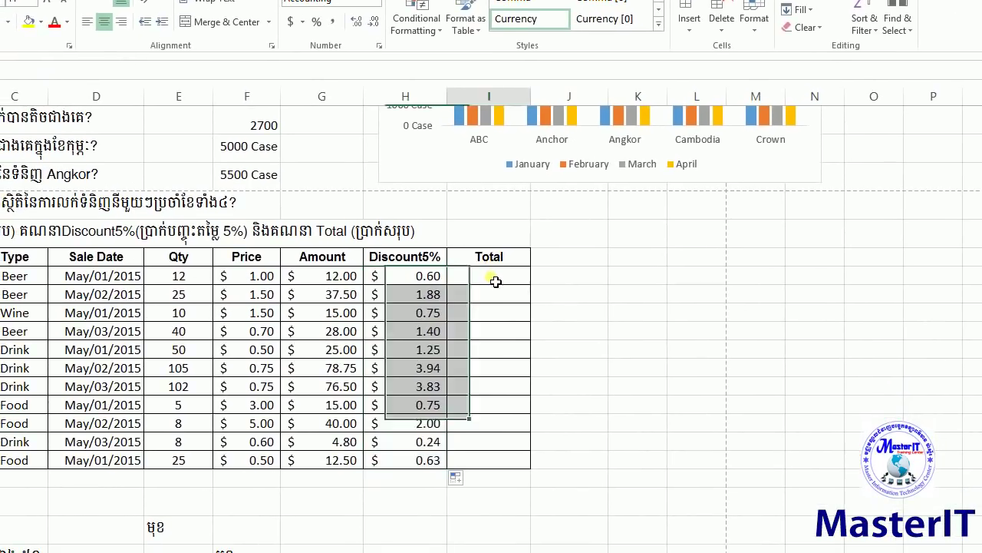
pyautogui.click(488, 277)
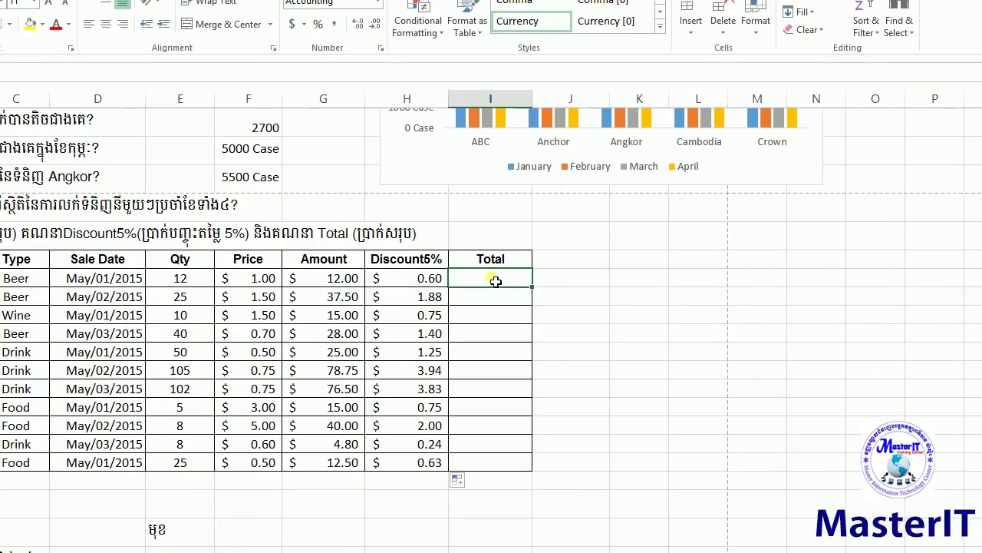
# Enter =G30-H30 in I30 to get Anchor Can's total of $11.40.
pyautogui.write('=')
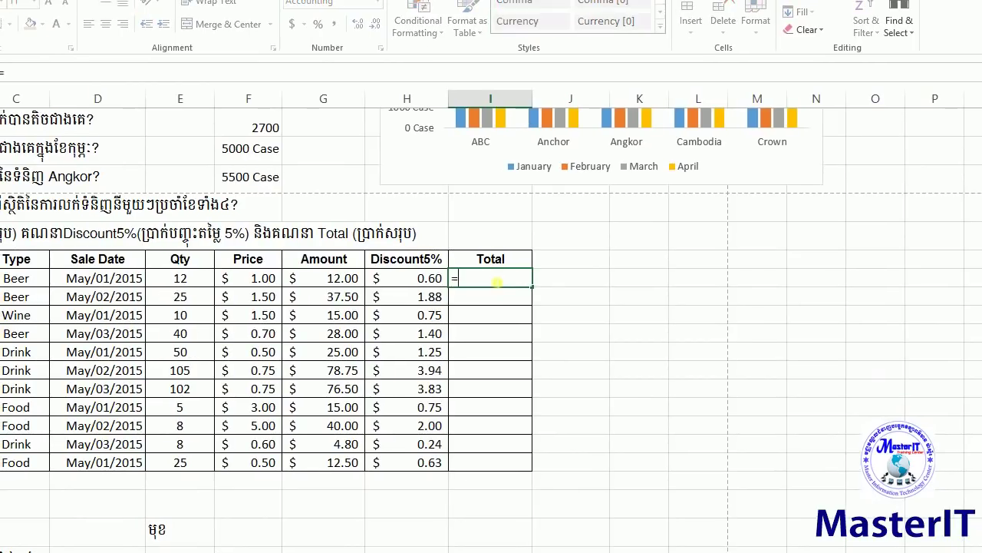
pyautogui.click(491, 275)
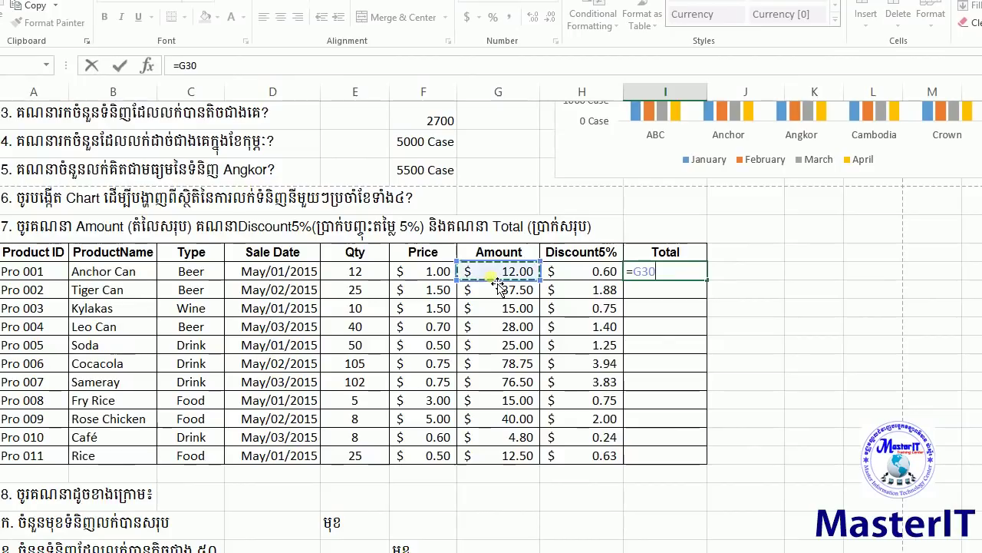
pyautogui.write('-')
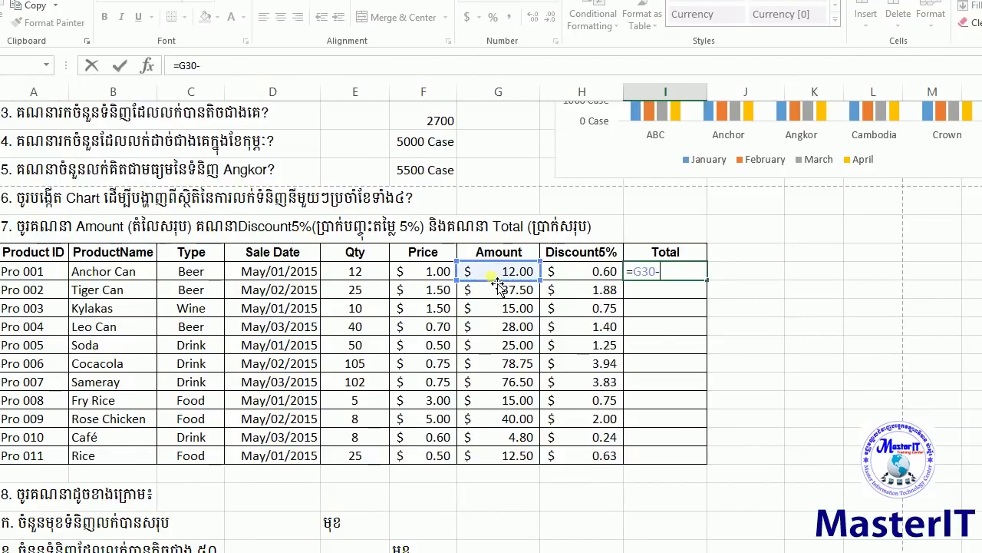
pyautogui.click(583, 273)
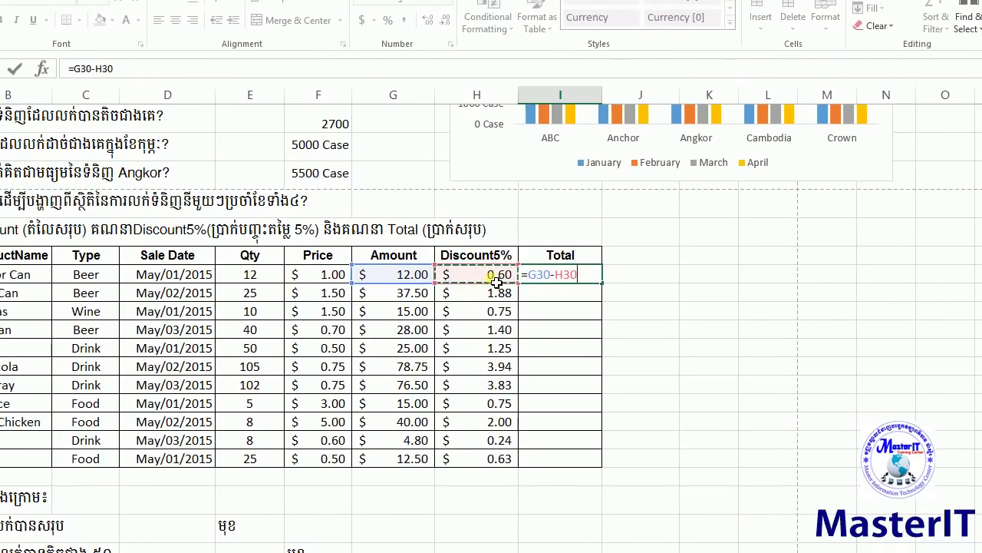
pyautogui.press('Return')
# Fill the Total formula down to I40 for all eleven products.
pyautogui.click(554, 278)
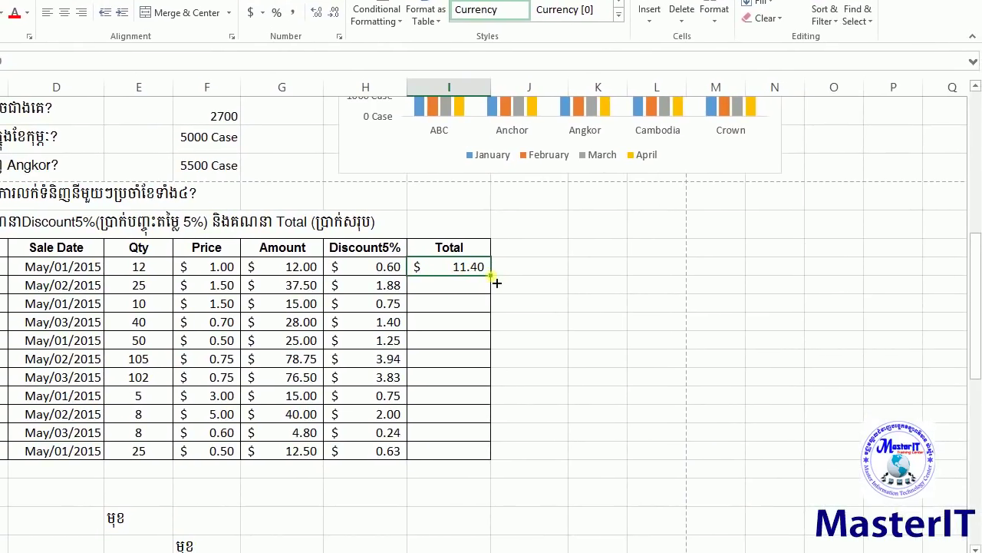
pyautogui.moveTo(492, 275); pyautogui.dragTo(497, 466)
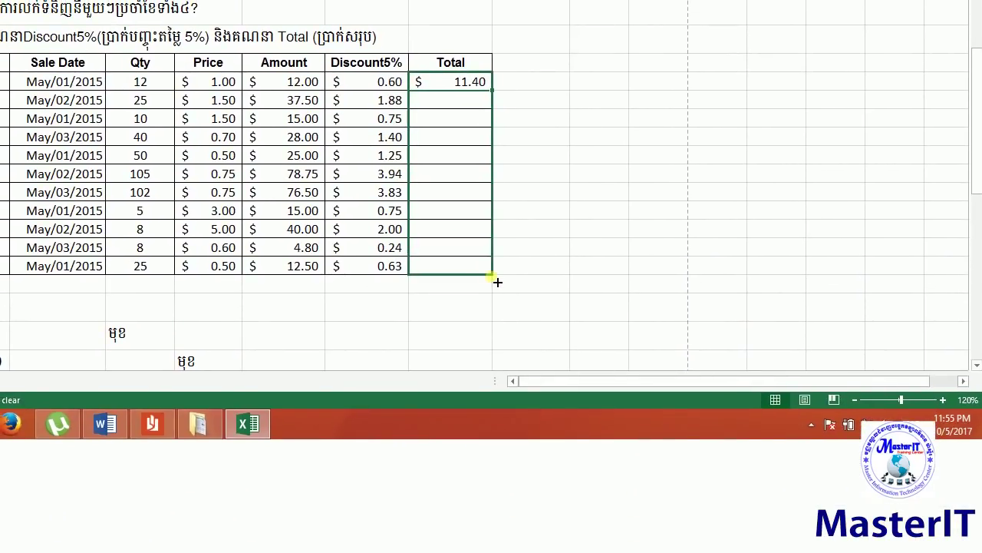
pyautogui.moveTo(497, 282); pyautogui.dragTo(499, 282)
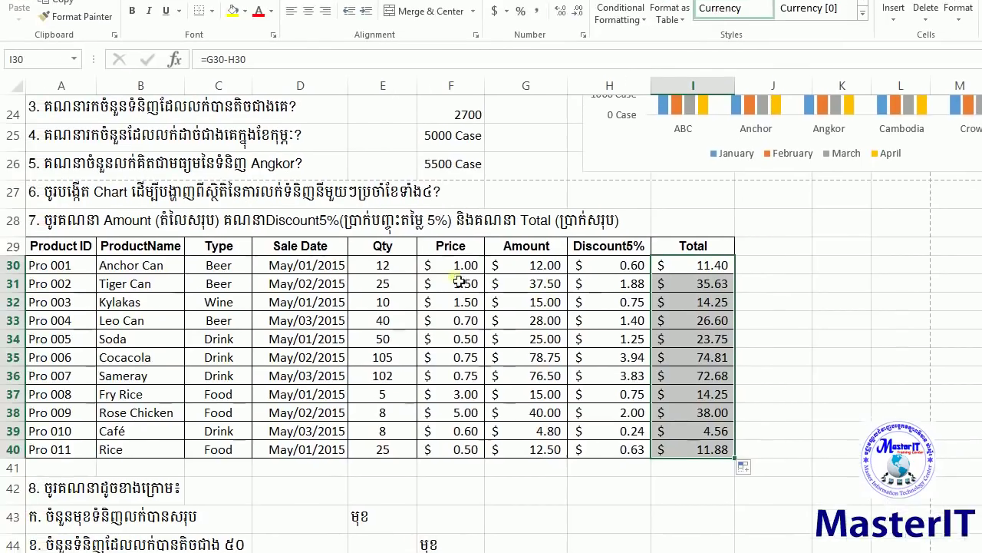
pyautogui.click(406, 337)
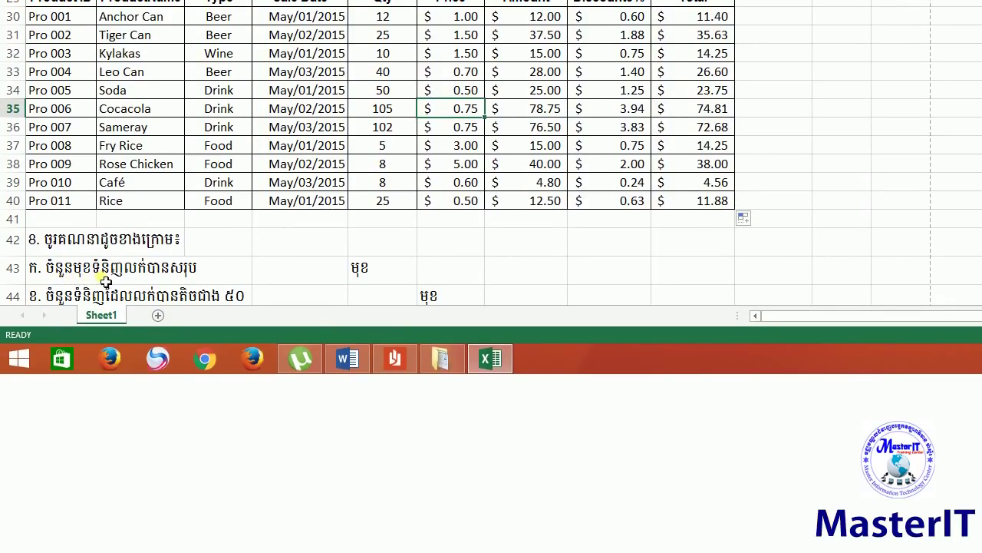
pyautogui.moveTo(748, 206); pyautogui.dragTo(749, 234)
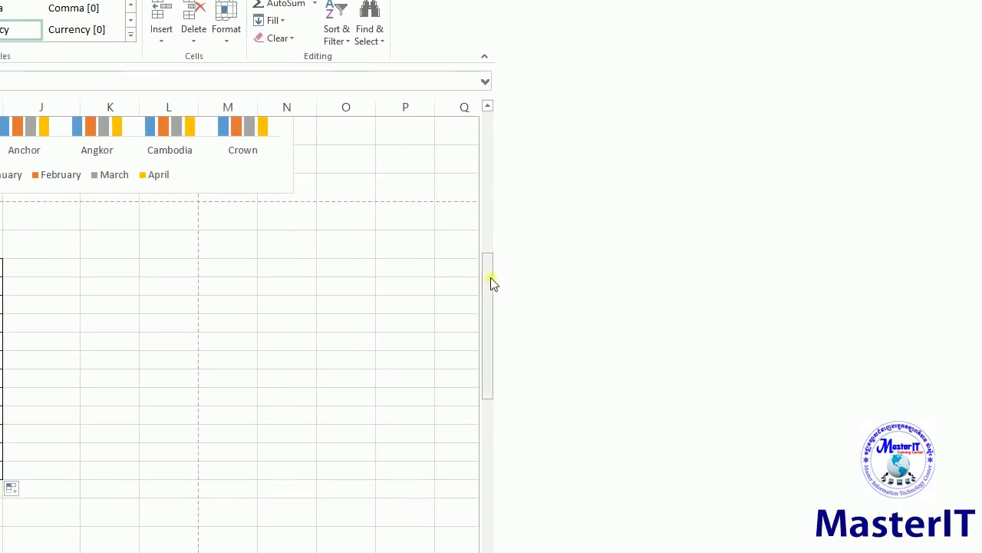
pyautogui.moveTo(494, 283); pyautogui.dragTo(493, 286)
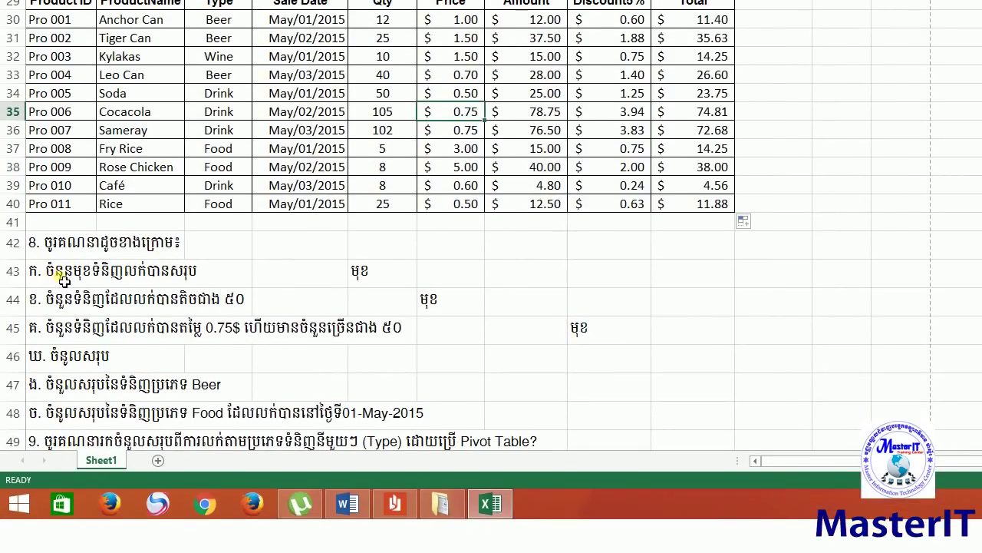
pyautogui.click(59, 280)
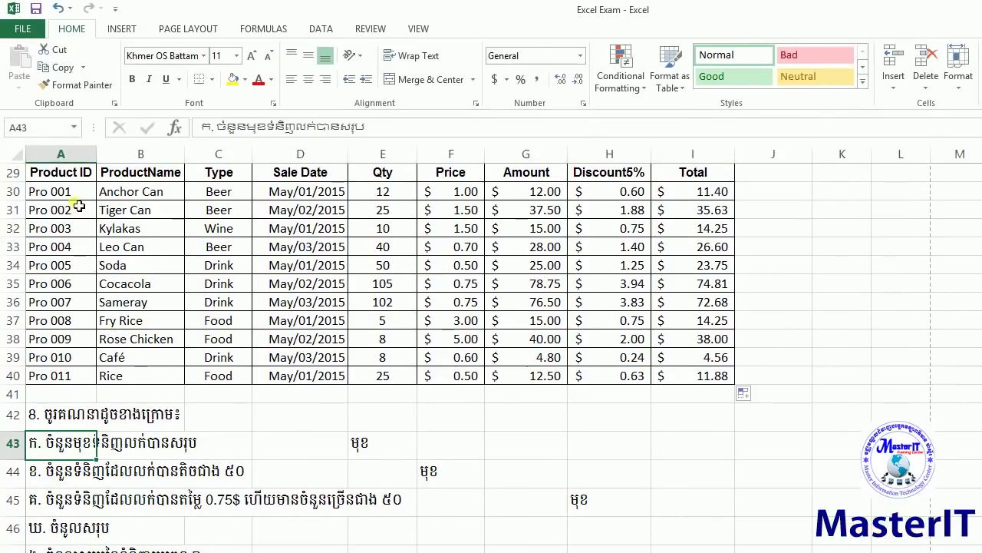
pyautogui.click(77, 210)
pyautogui.click(73, 227)
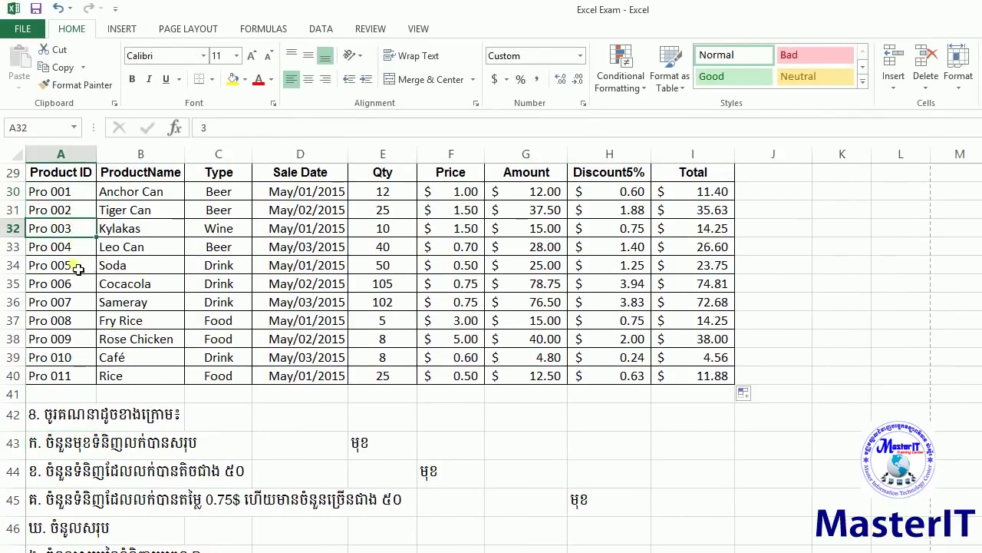
pyautogui.click(131, 192)
pyautogui.click(136, 210)
pyautogui.click(136, 228)
pyautogui.click(136, 247)
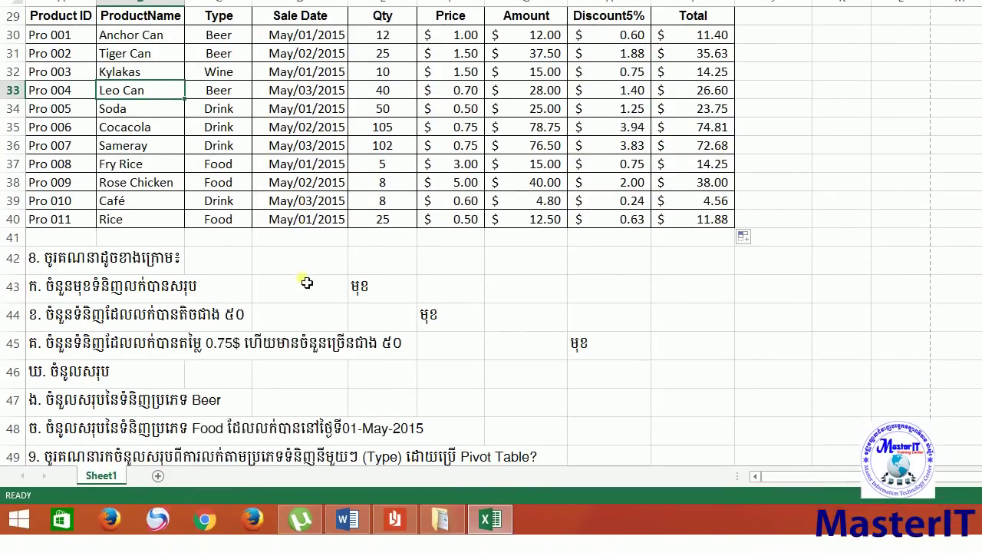
pyautogui.click(306, 443)
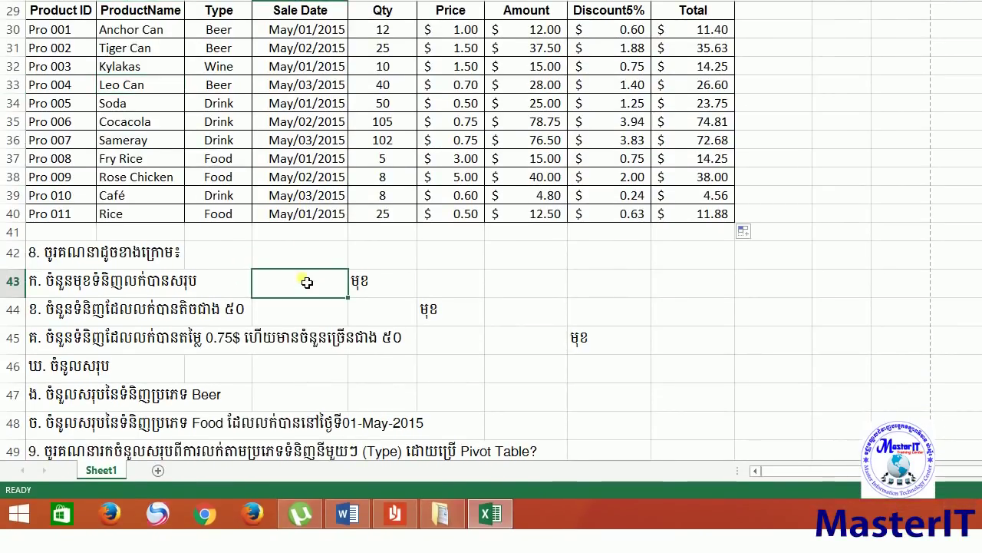
pyautogui.write('=')
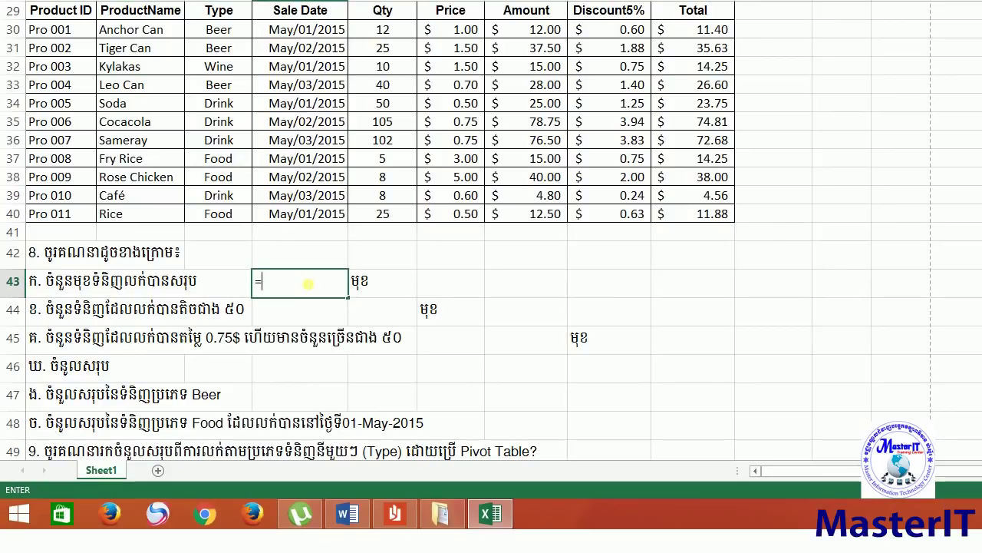
pyautogui.write('count')
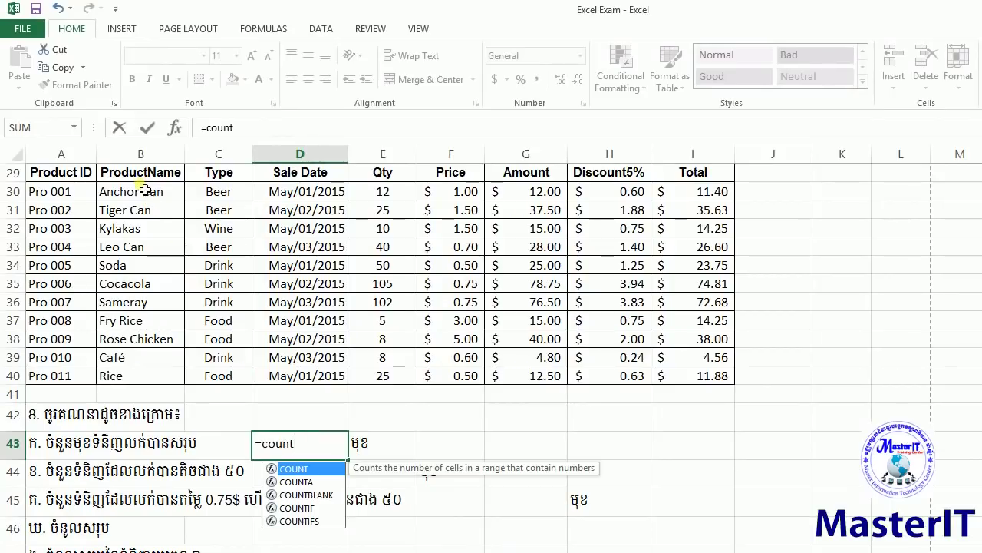
# Attempt a COUNTA over the product names, then undo the stray entry in B30.
pyautogui.moveTo(145, 192); pyautogui.dragTo(144, 247)
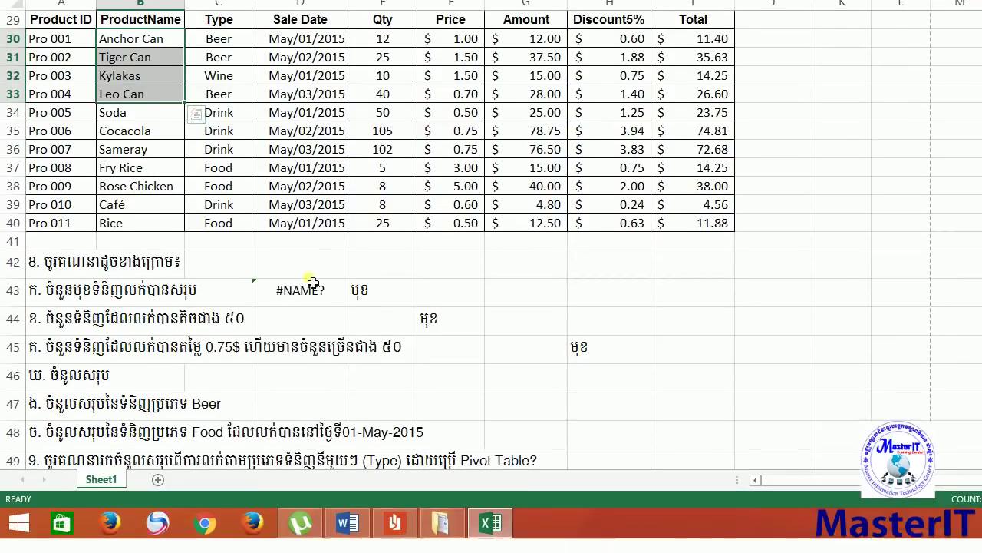
pyautogui.click(311, 442)
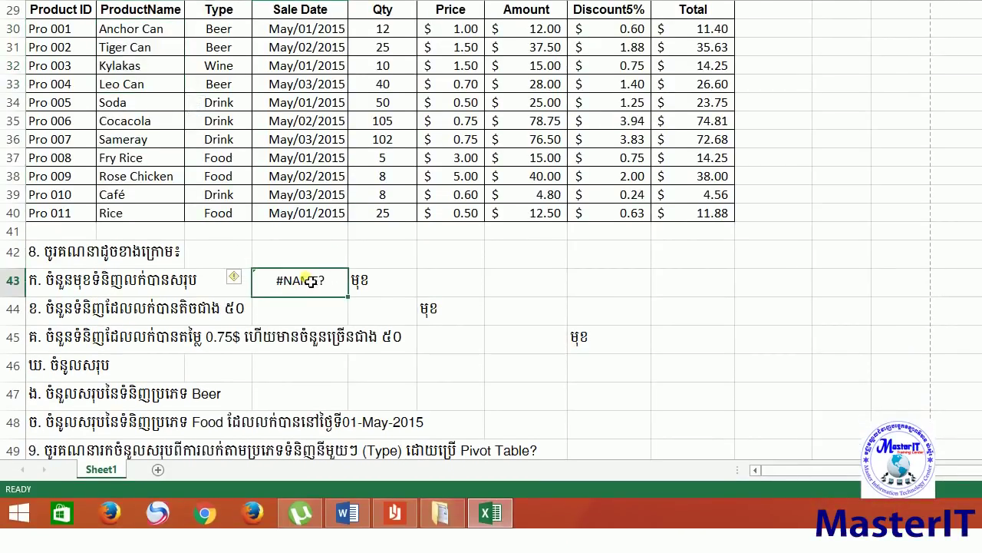
pyautogui.write('=')
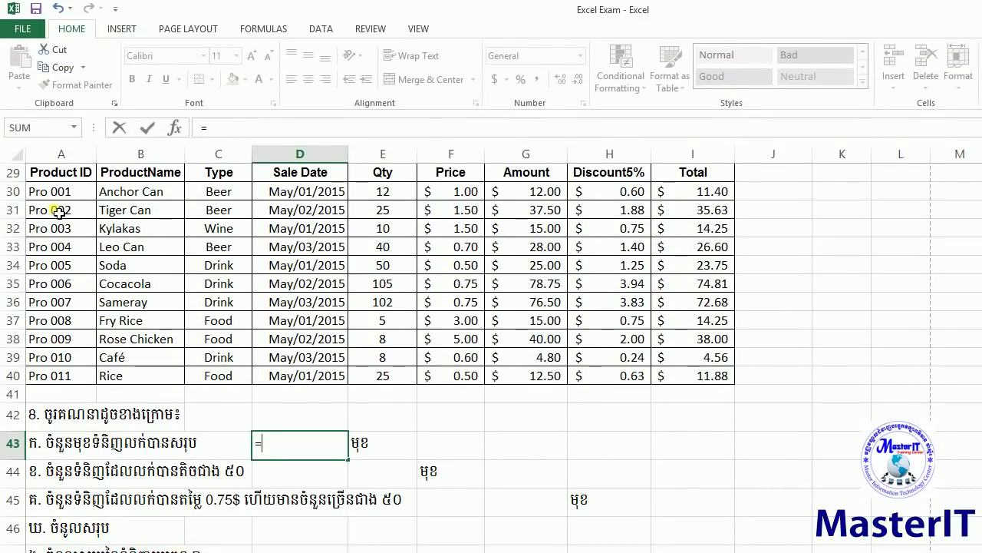
pyautogui.write('cou')
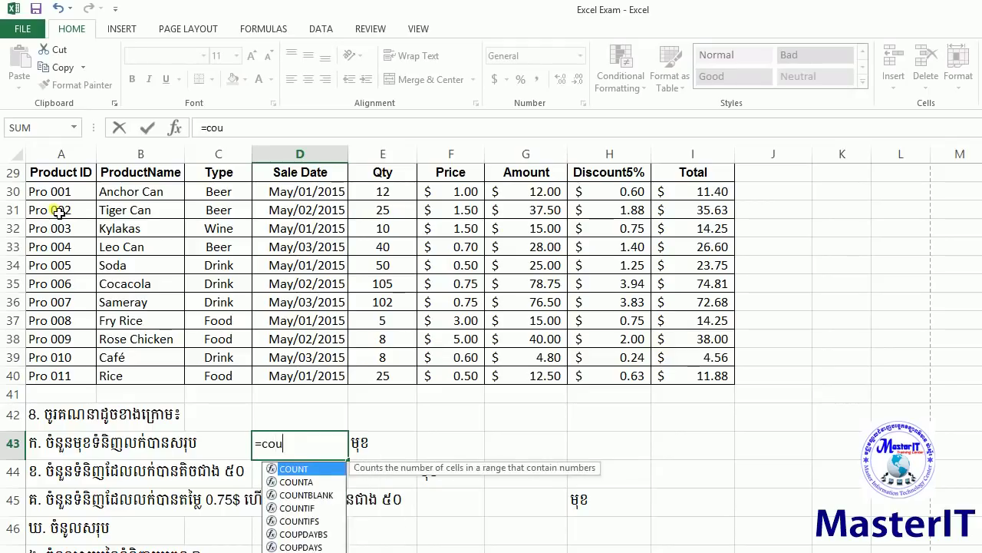
pyautogui.write('nta')
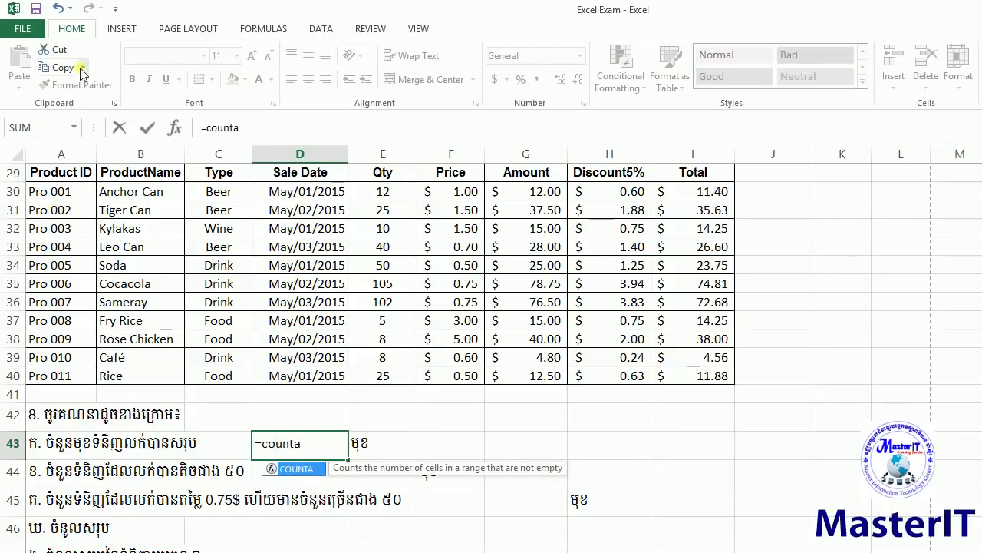
pyautogui.moveTo(177, 210); pyautogui.dragTo(163, 375)
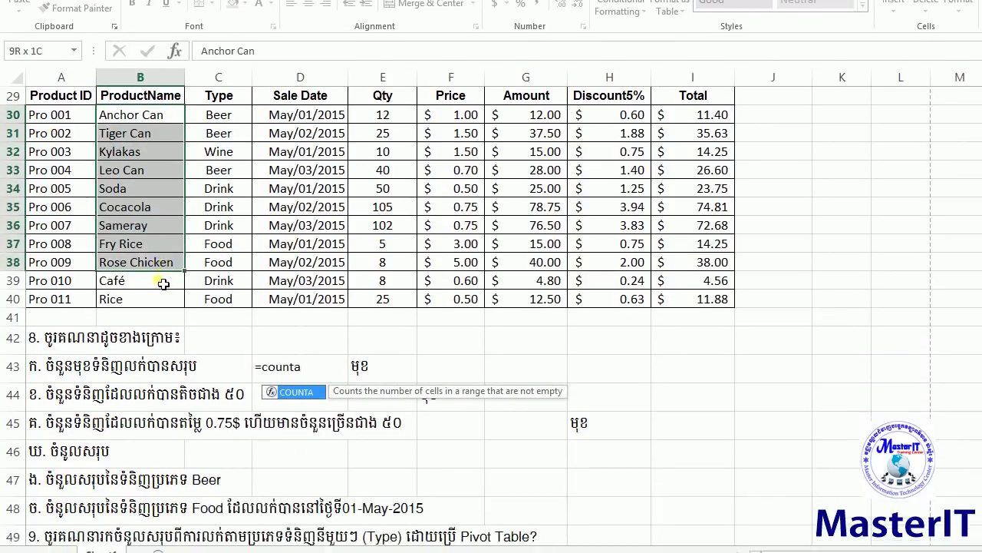
pyautogui.write(')')
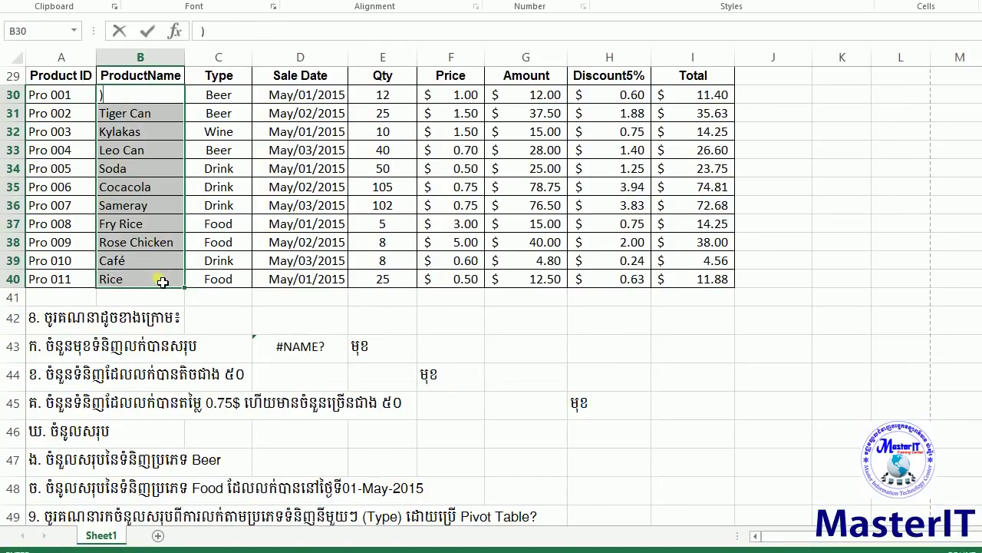
pyautogui.click(307, 349)
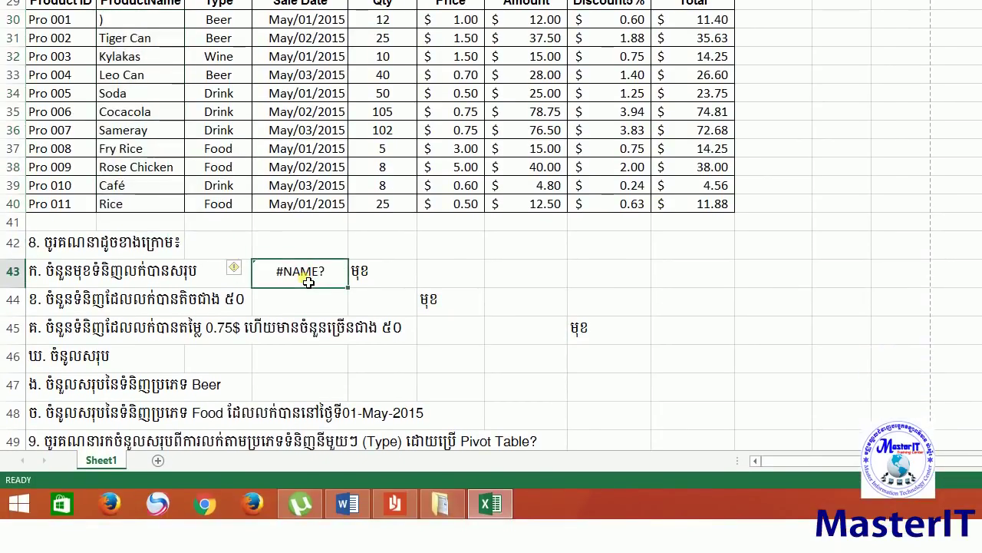
pyautogui.hotkey('ctrl', 'z')
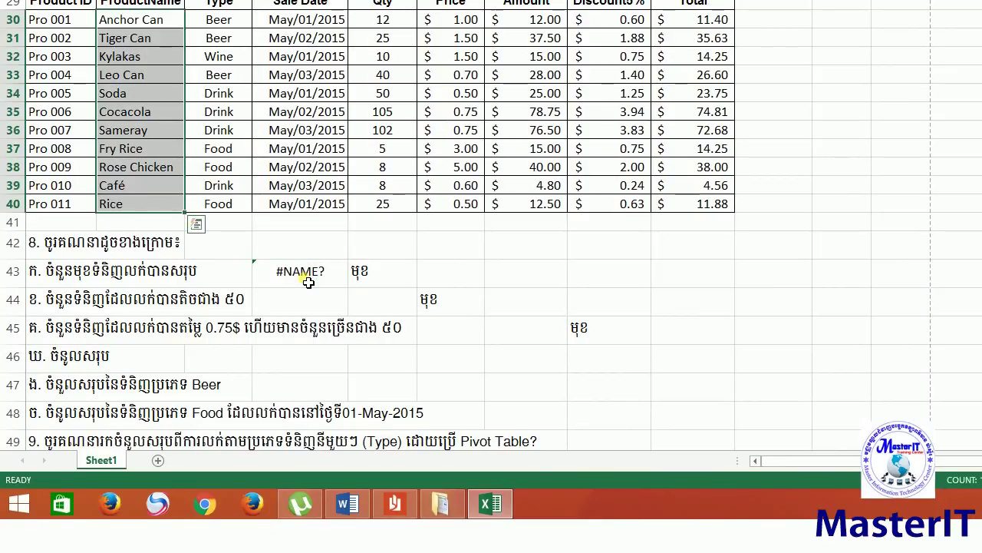
# Enter =COUNTA(B30:B40) in D43 to count the 11 products.
pyautogui.click(308, 283)
pyautogui.write('=')
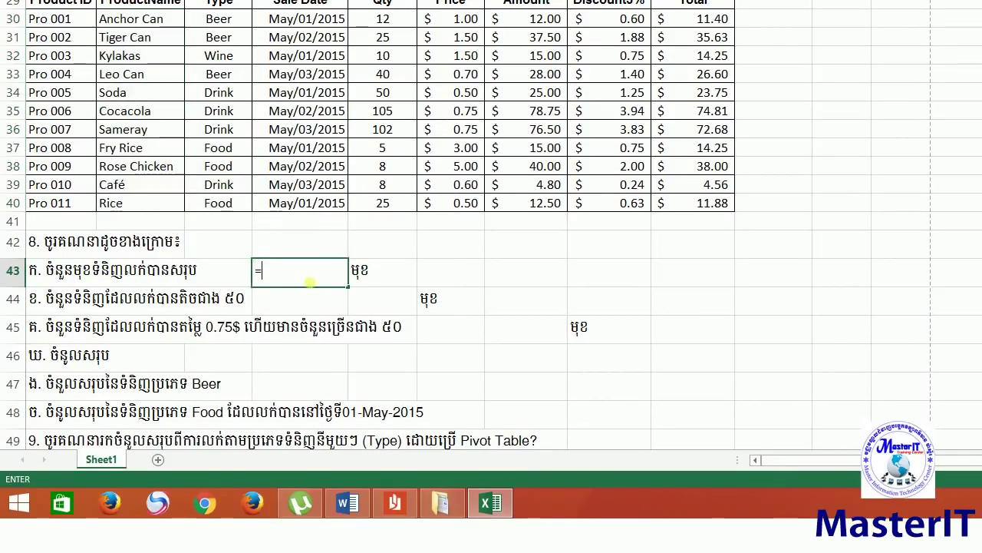
pyautogui.write('counta')
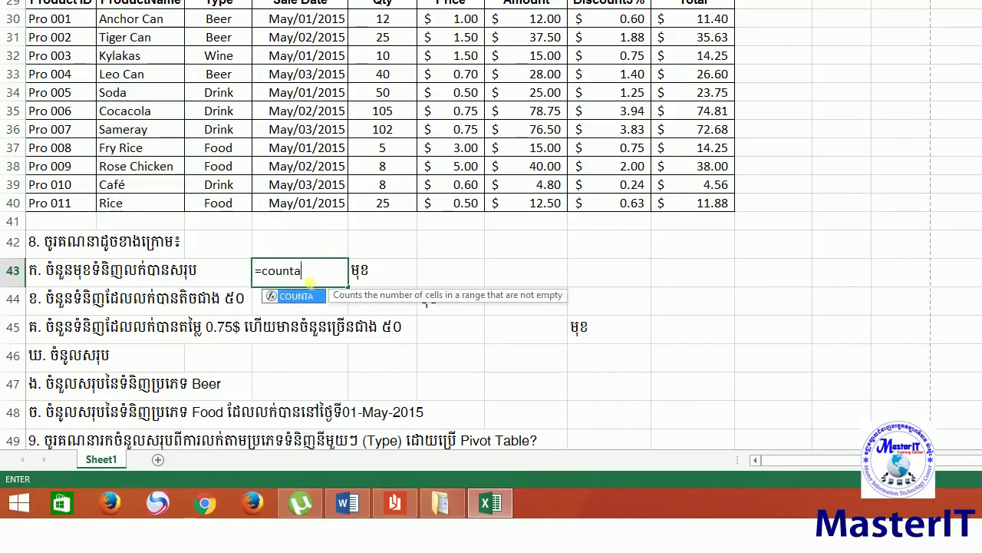
pyautogui.press('Tab')
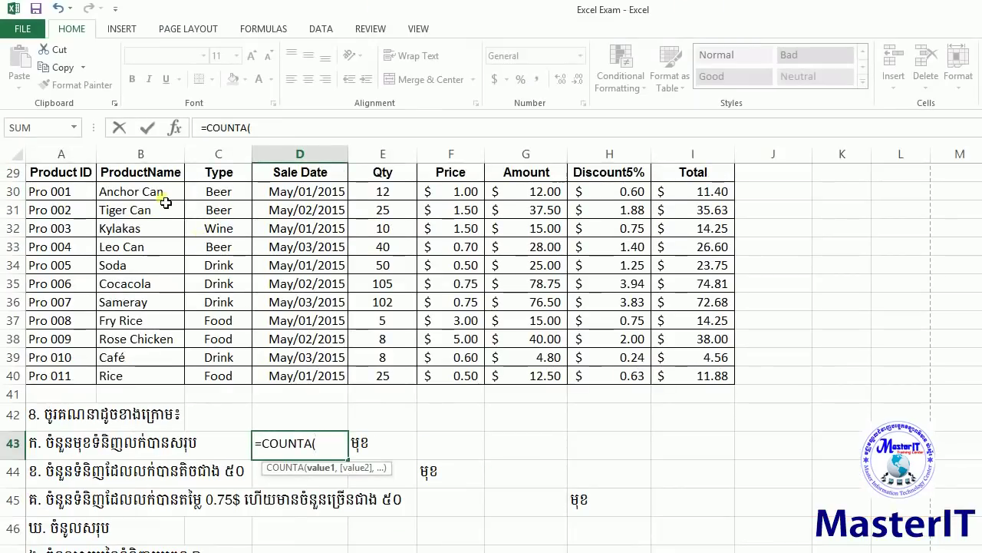
pyautogui.moveTo(162, 192); pyautogui.dragTo(153, 375)
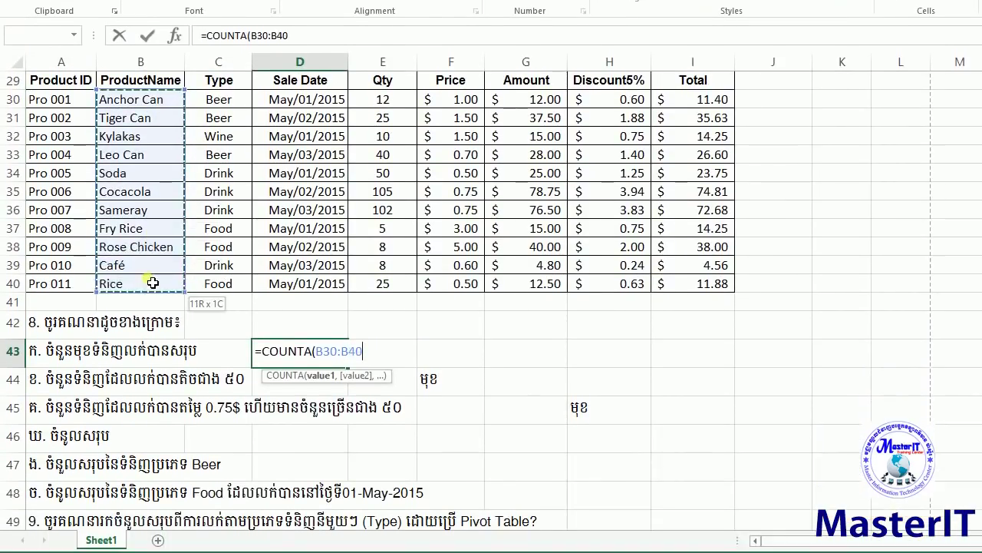
pyautogui.write(')')
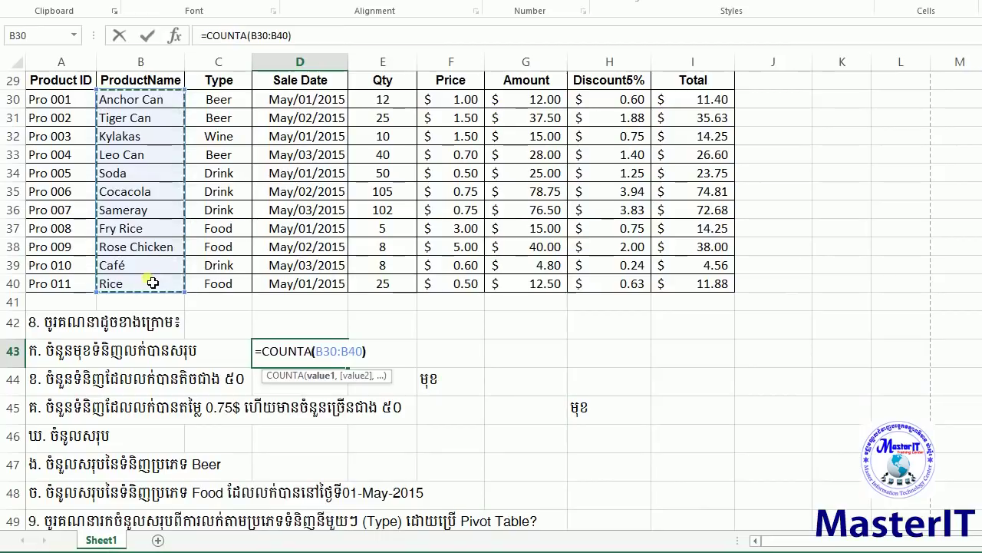
pyautogui.press('Return')
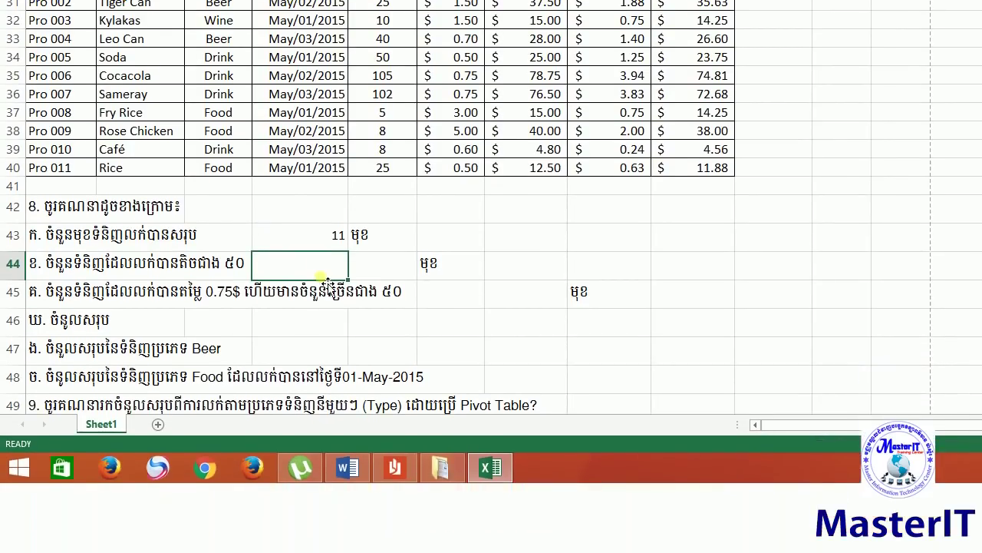
pyautogui.click(373, 345)
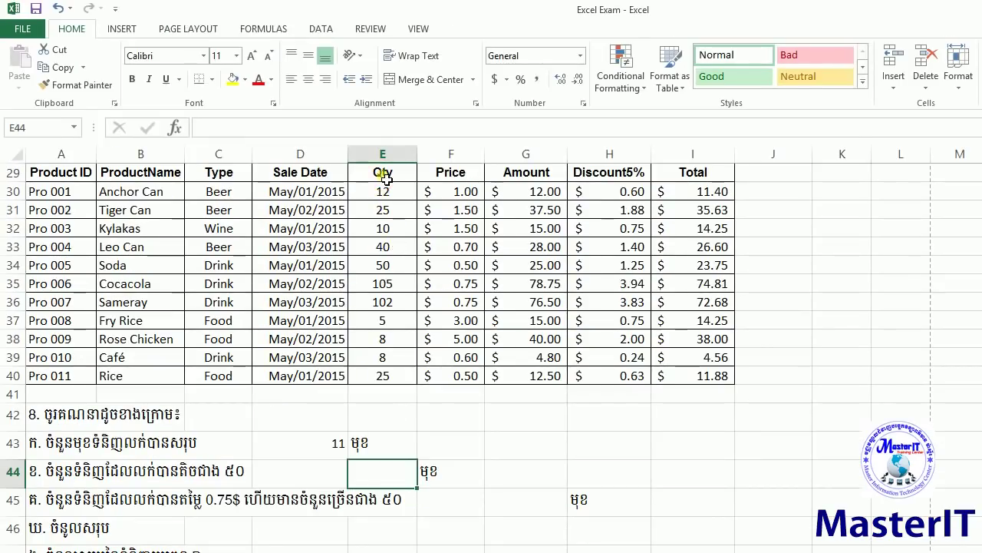
# Review the Qty values from E30 to E40 to find those under 50.
pyautogui.click(385, 175)
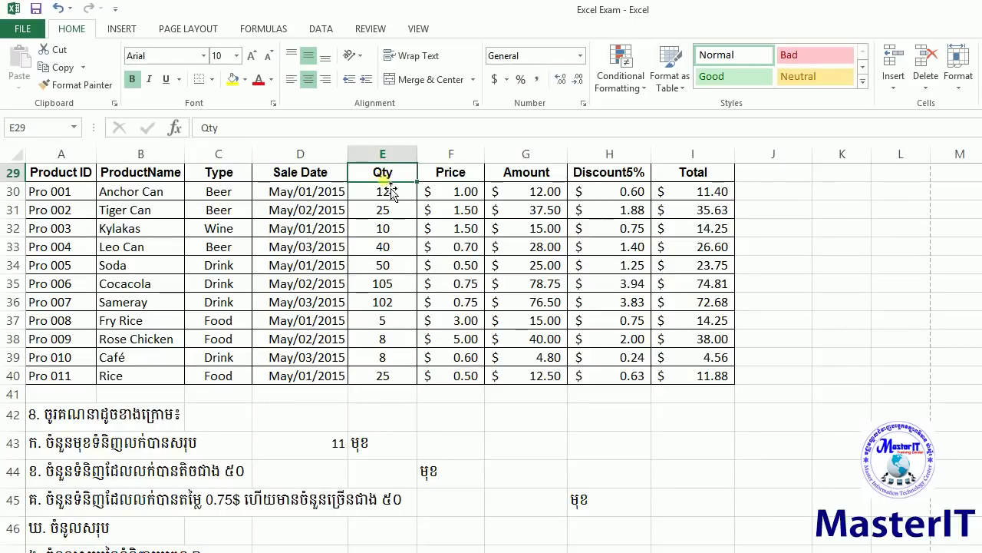
pyautogui.click(389, 194)
pyautogui.click(385, 211)
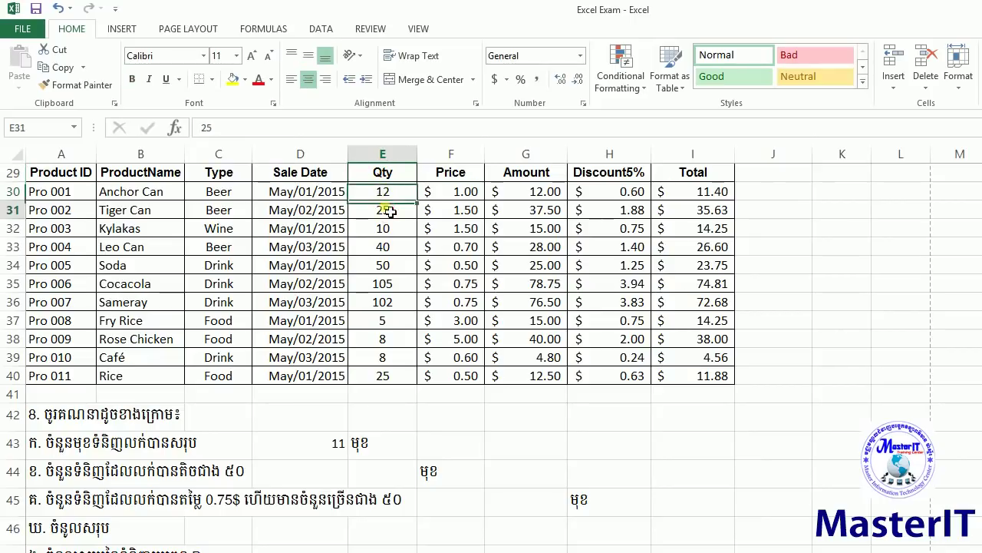
pyautogui.click(384, 229)
pyautogui.click(387, 248)
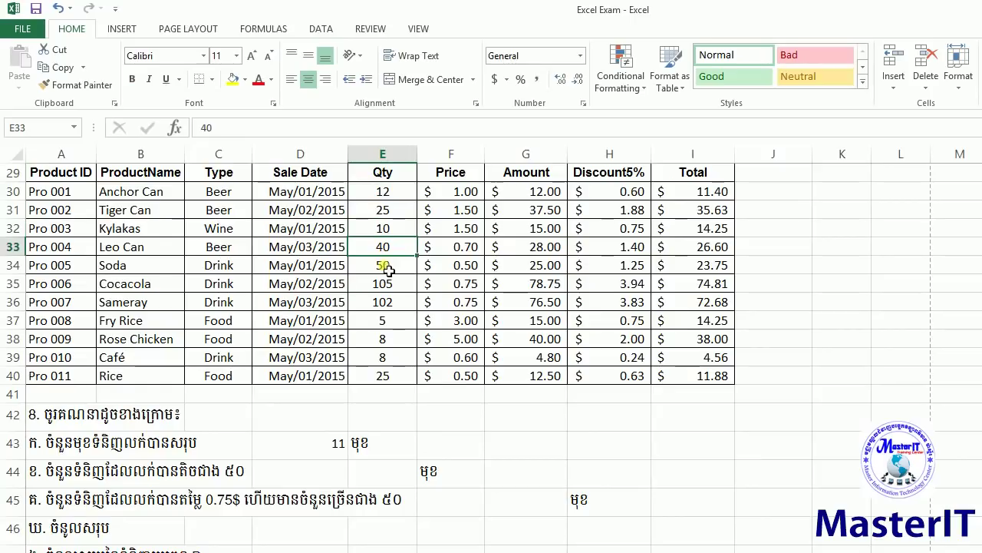
pyautogui.click(389, 283)
pyautogui.click(387, 281)
pyautogui.click(388, 282)
pyautogui.click(388, 283)
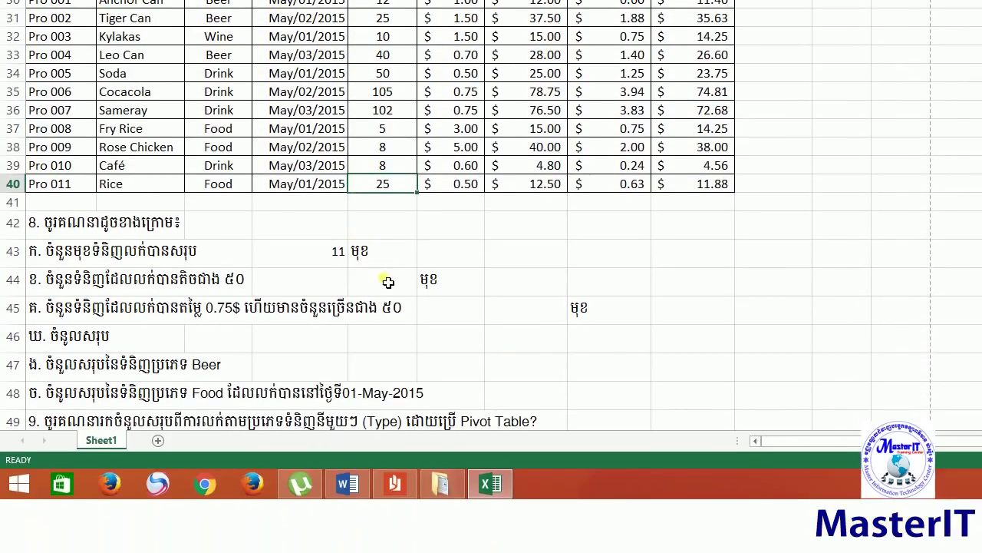
# Discard the hand-typed 8 in E44 and begin a =countif formula there.
pyautogui.click(388, 283)
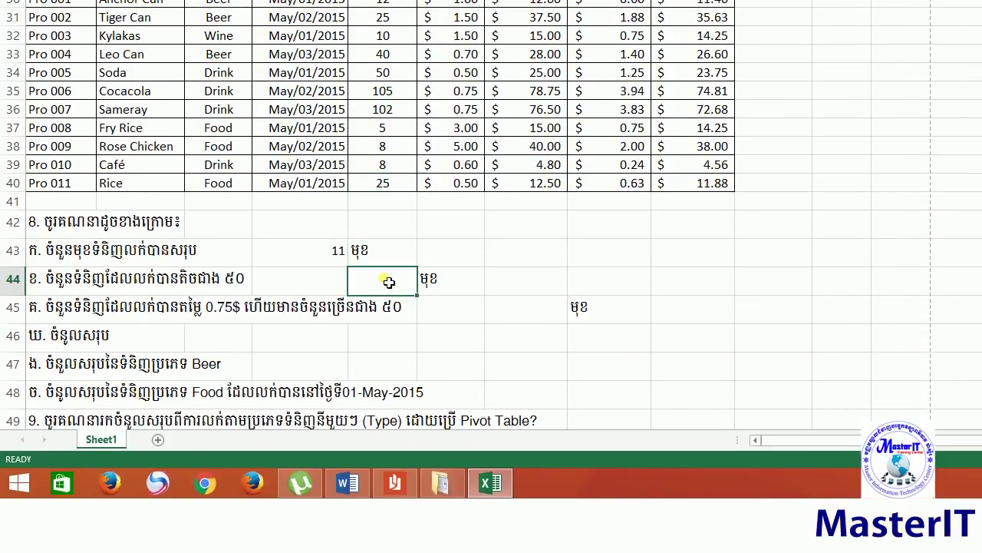
pyautogui.write('8')
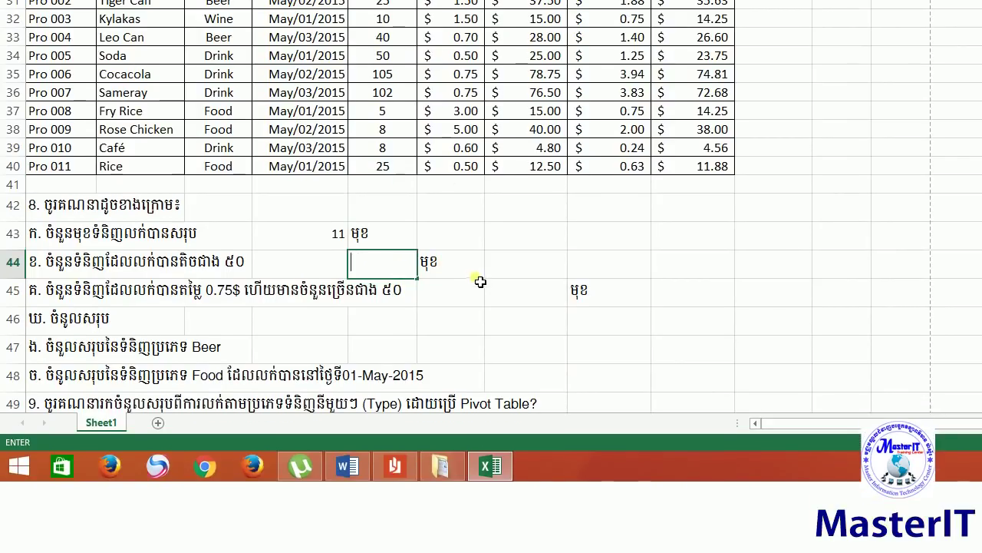
pyautogui.click(479, 285)
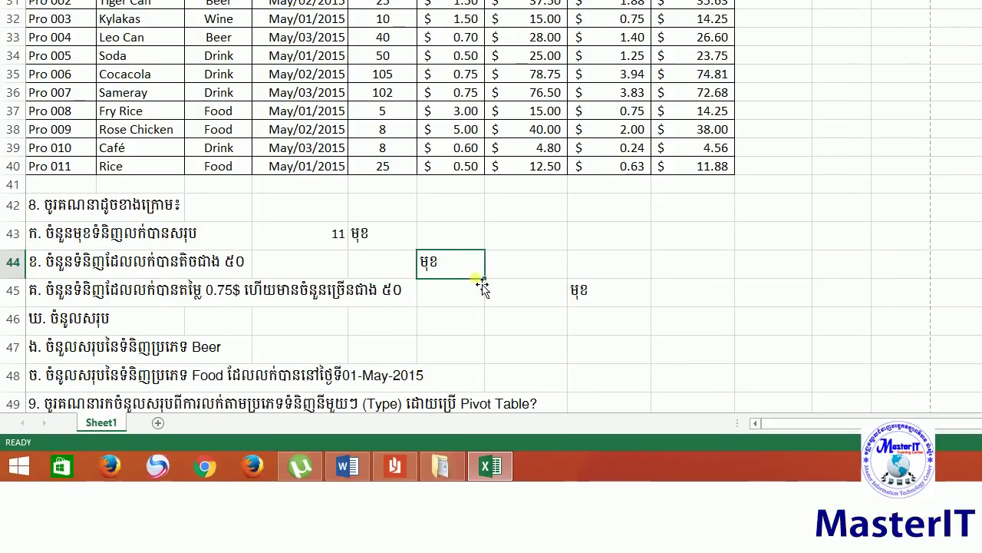
pyautogui.click(394, 287)
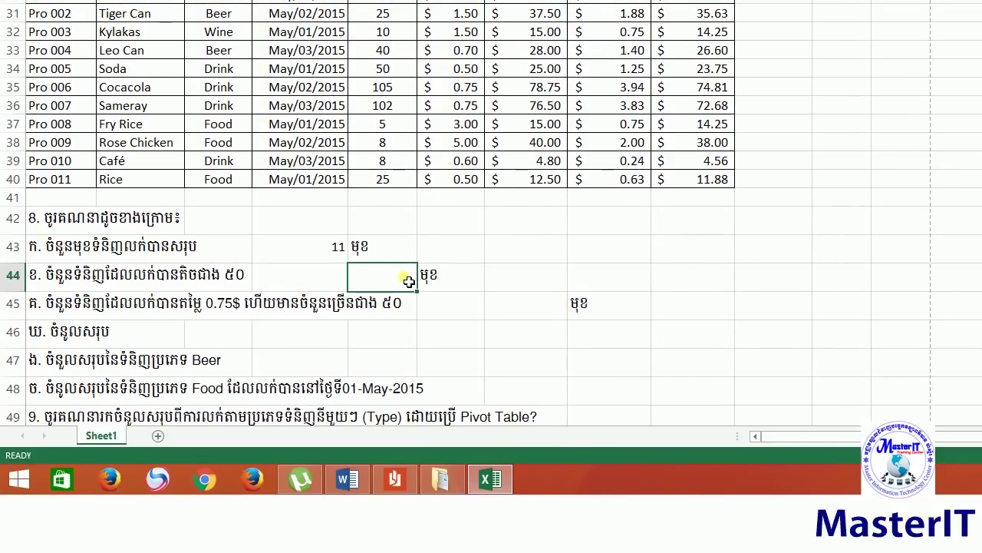
pyautogui.write('=')
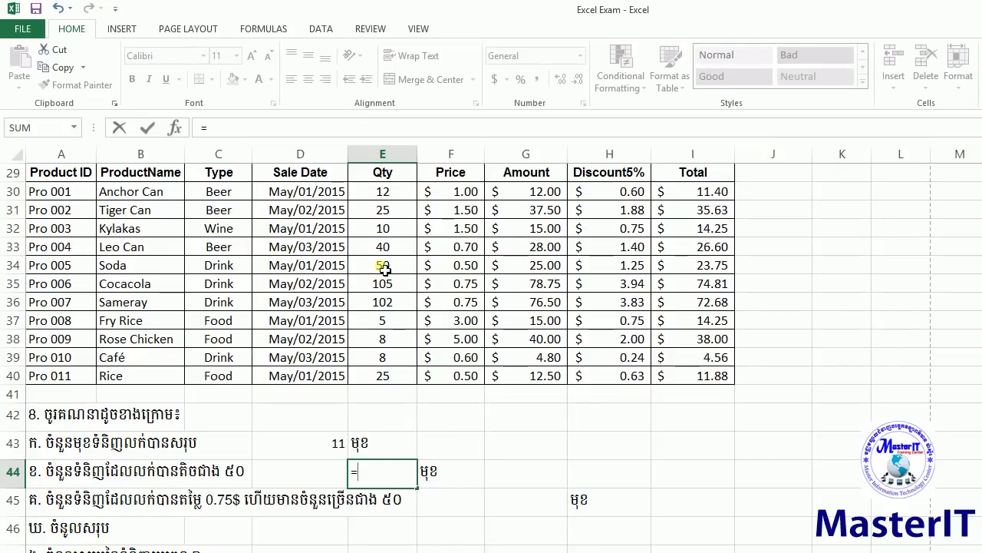
pyautogui.write('coun')
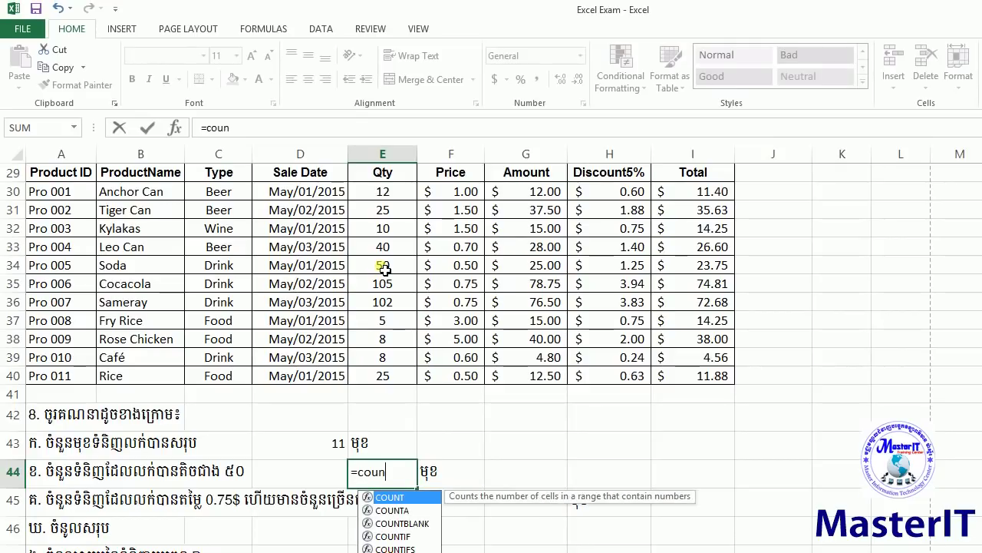
pyautogui.write('tif')
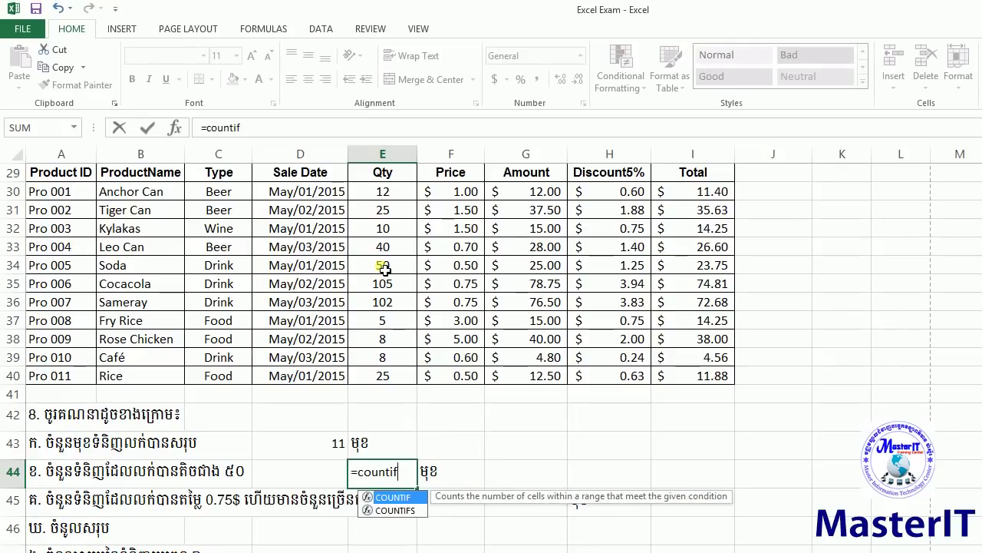
# Complete =COUNTIF(E30:E40,"<50") in E44, returning 8 products under 50 units.
pyautogui.press('Tab')
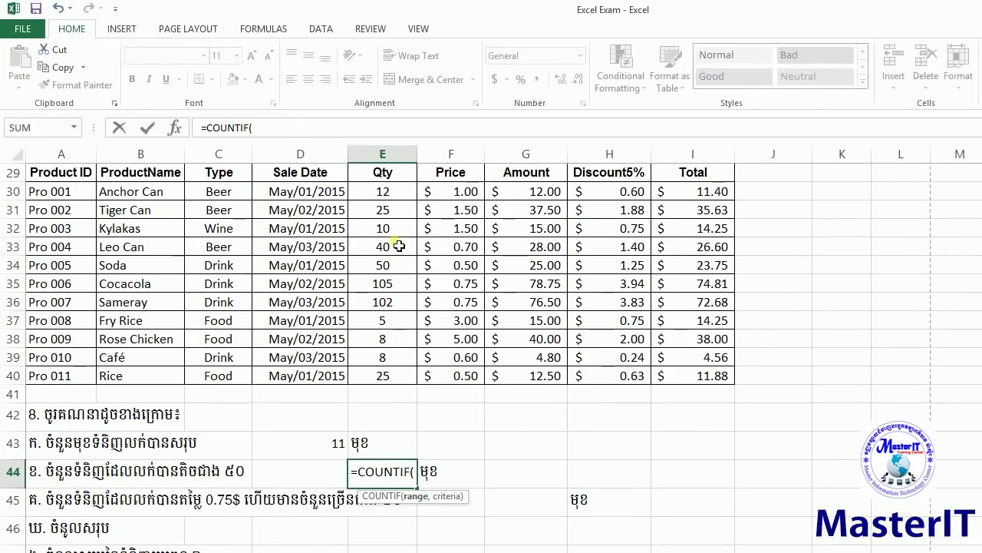
pyautogui.moveTo(382, 121); pyautogui.dragTo(387, 330)
pyautogui.write(',')
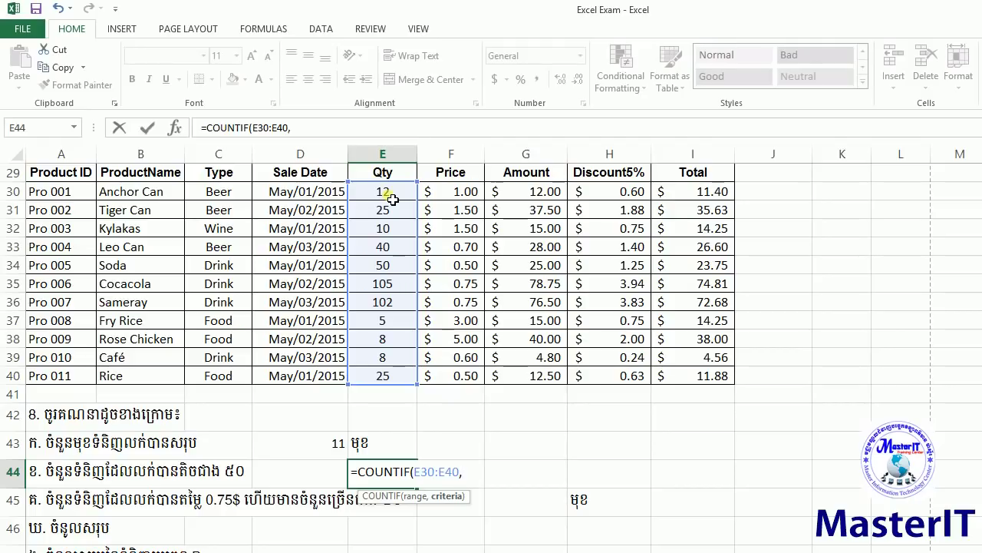
pyautogui.write('""')
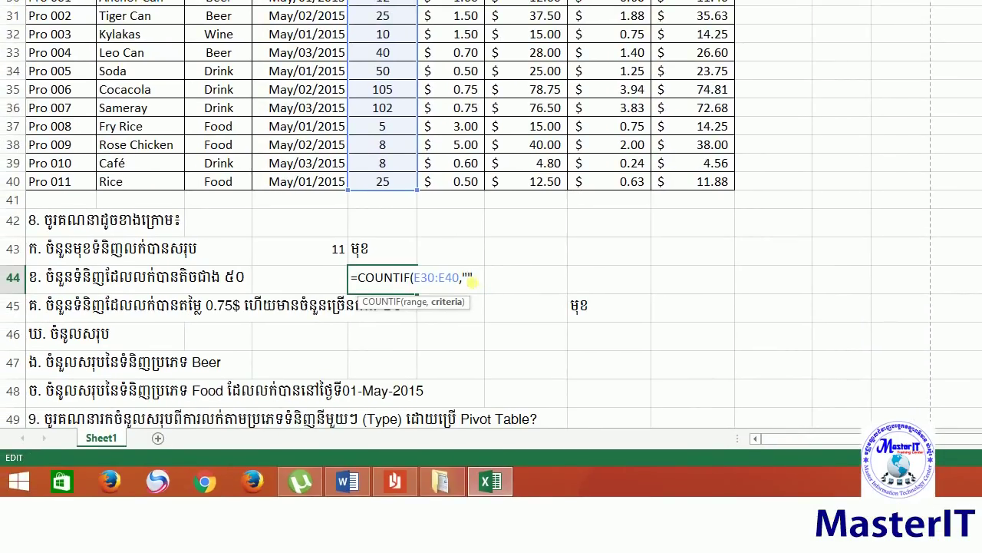
pyautogui.write('<50')
pyautogui.press('Right')
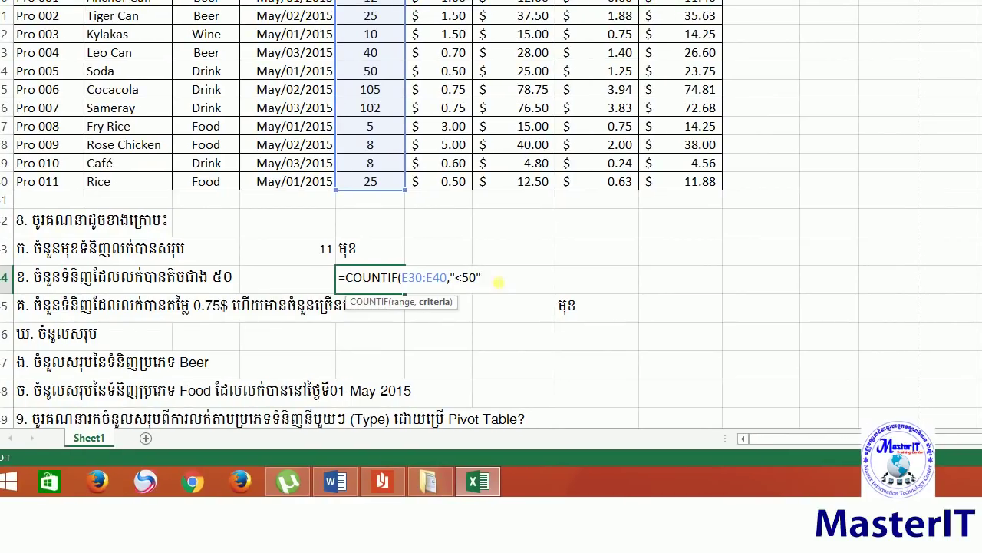
pyautogui.write(')')
pyautogui.press('Return')
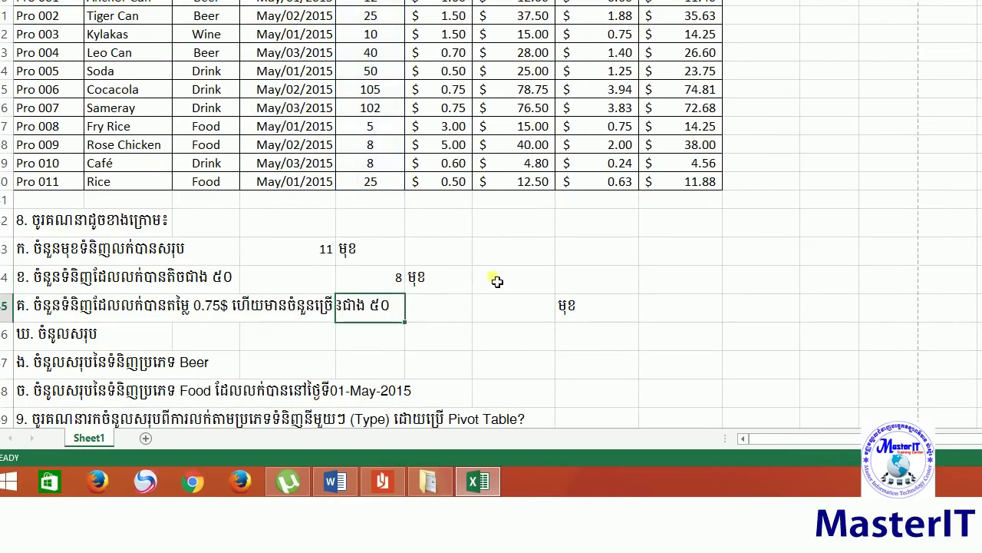
pyautogui.press('Right')
pyautogui.press('Right')
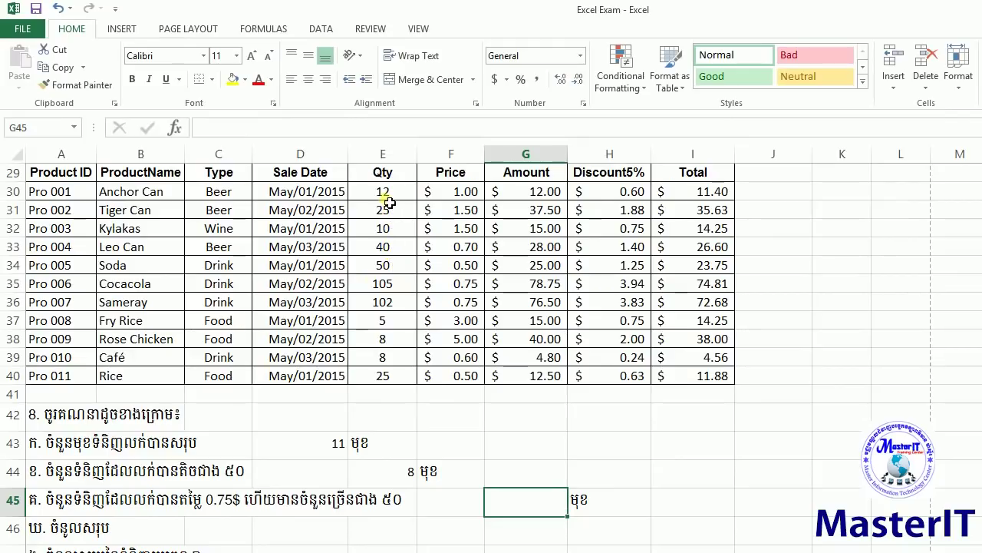
pyautogui.moveTo(386, 198); pyautogui.dragTo(466, 193)
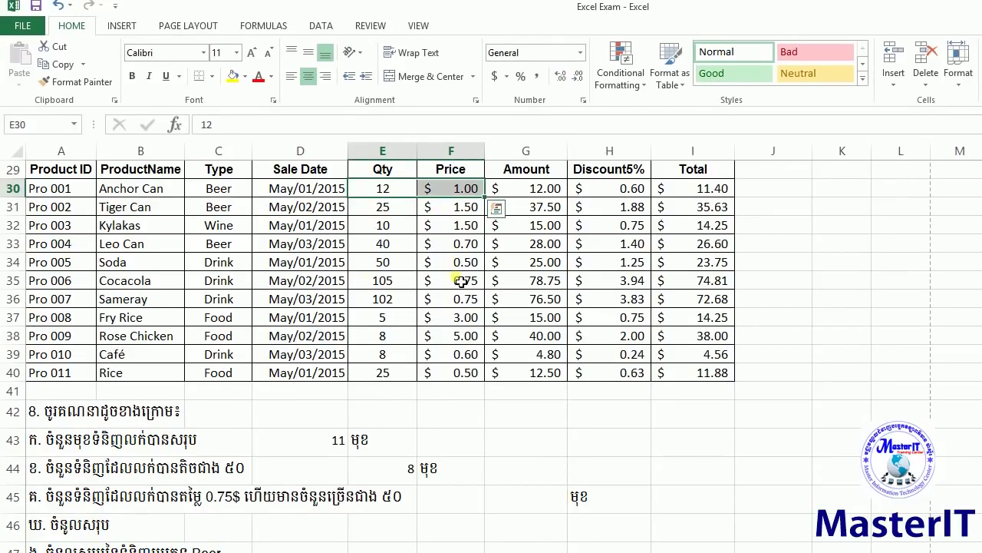
pyautogui.moveTo(462, 282)
pyautogui.mouseDown()
pyautogui.moveTo(463, 299)
pyautogui.moveTo(466, 285)
pyautogui.mouseUp()
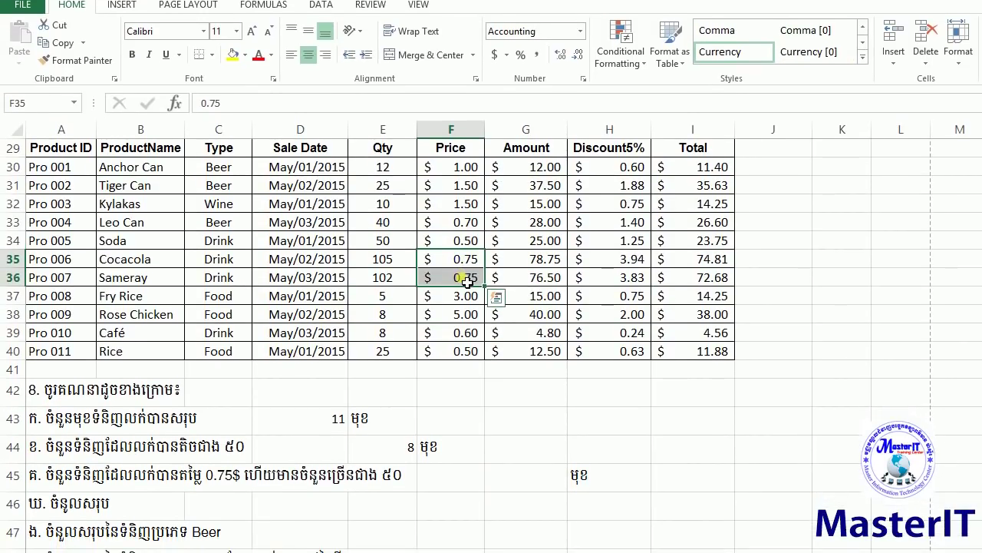
# Compare the row 35–36 quantities and prices, then enter 60 as Sameray's quantity in E36.
pyautogui.moveTo(393, 260); pyautogui.dragTo(396, 282)
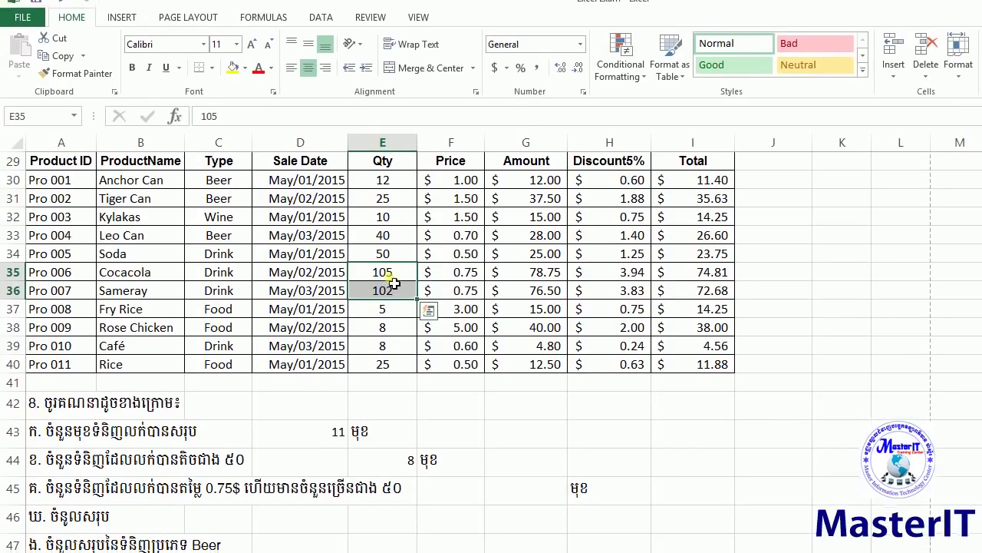
pyautogui.doubleClick(469, 284)
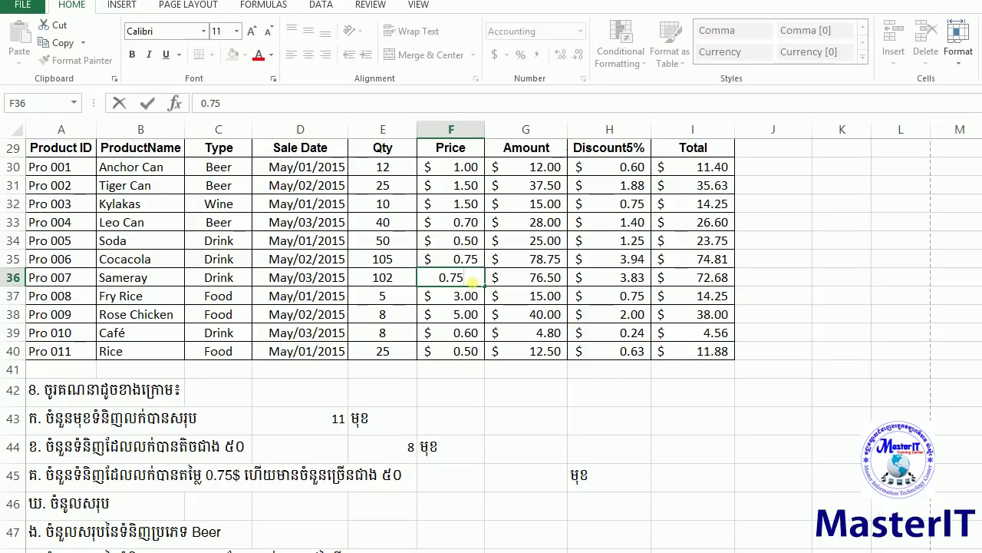
pyautogui.click(394, 281)
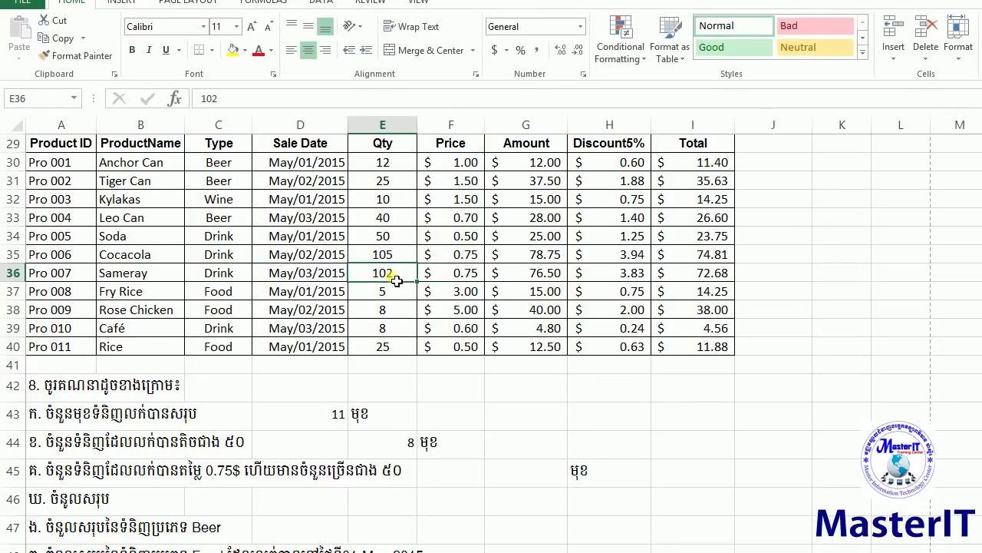
pyautogui.write('60')
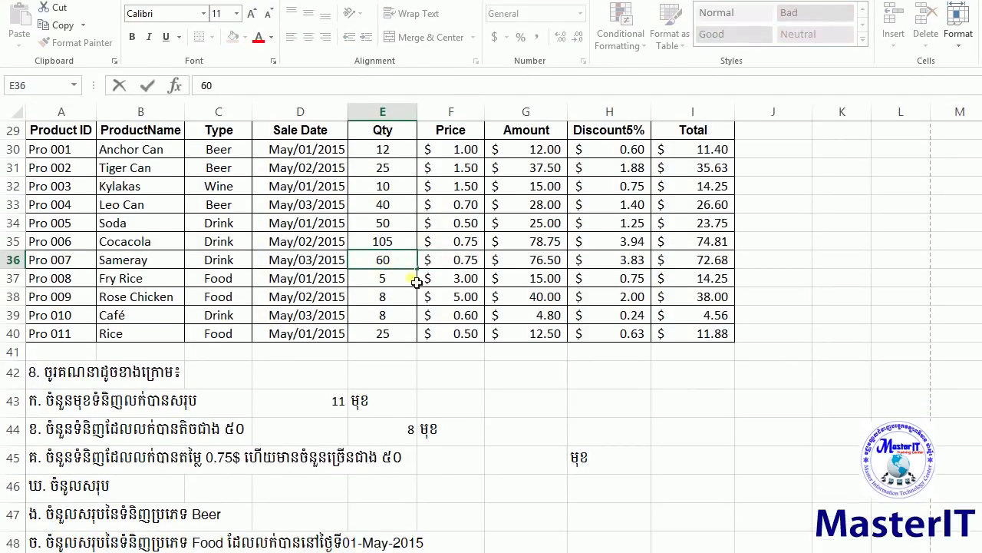
pyautogui.click(443, 278)
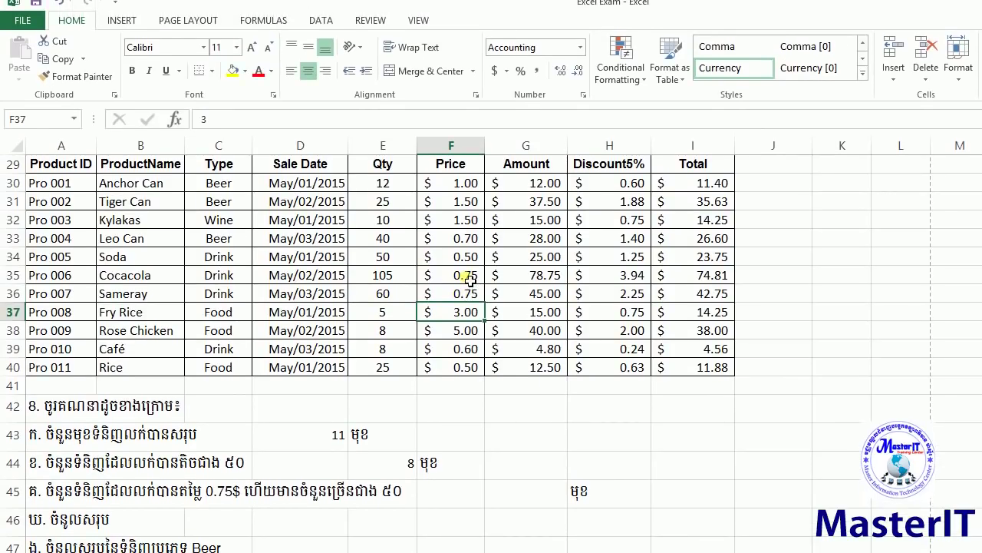
# Recheck the Cocacola and Sameray quantities and prices, then enter 3 in E36.
pyautogui.click(468, 277)
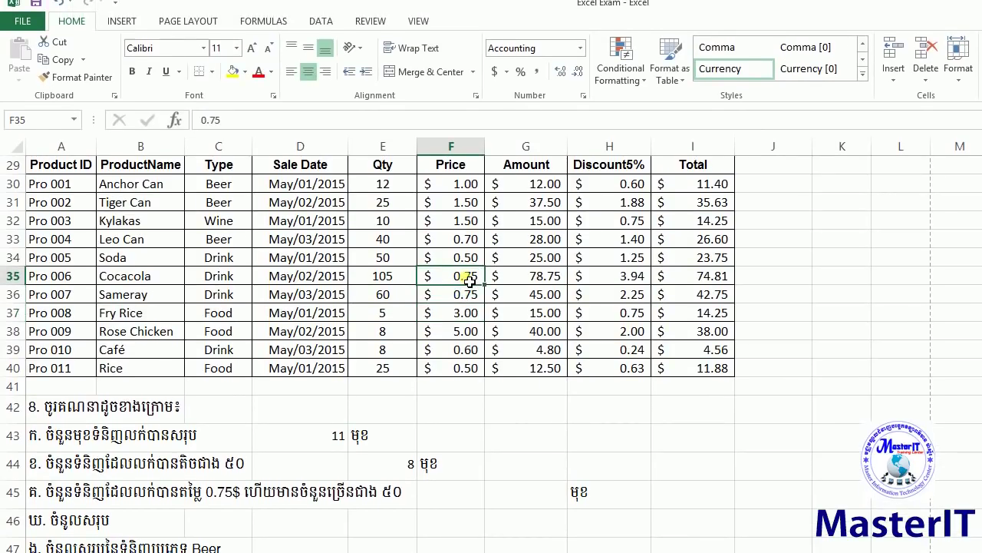
pyautogui.click(405, 277)
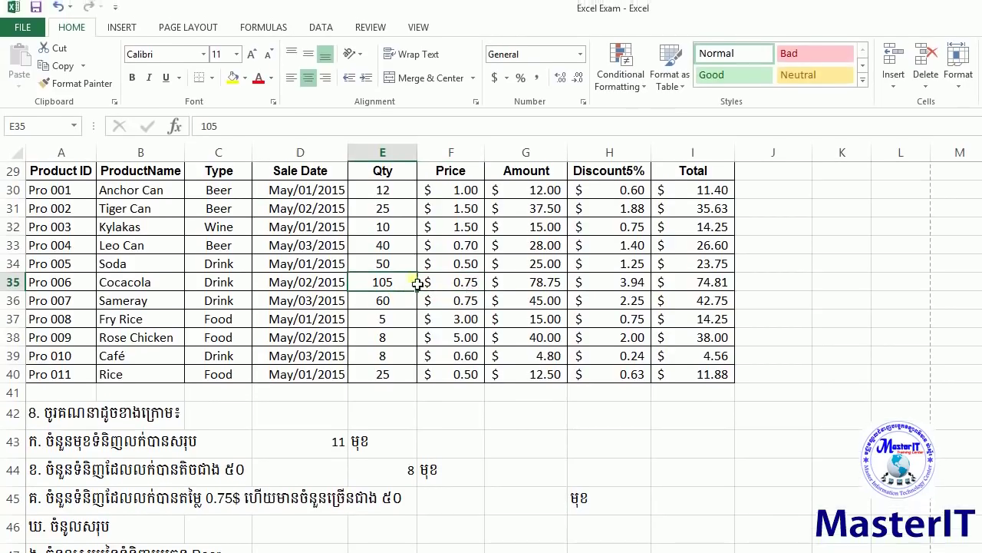
pyautogui.click(459, 303)
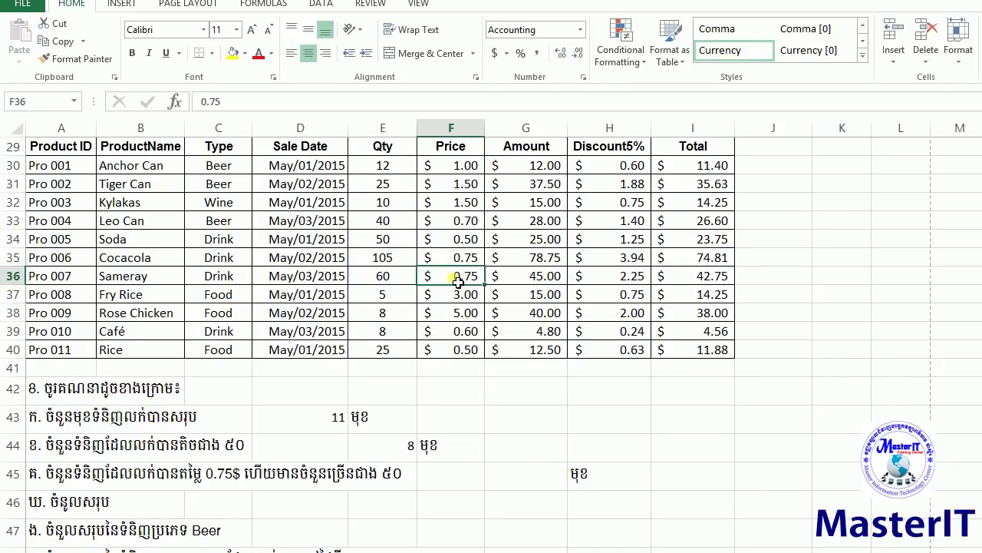
pyautogui.click(408, 282)
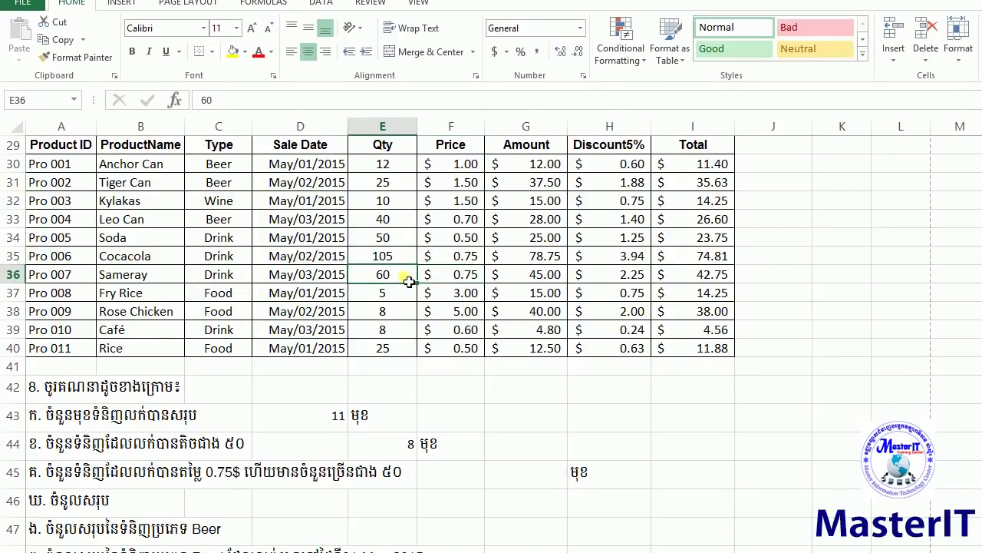
pyautogui.write('3')
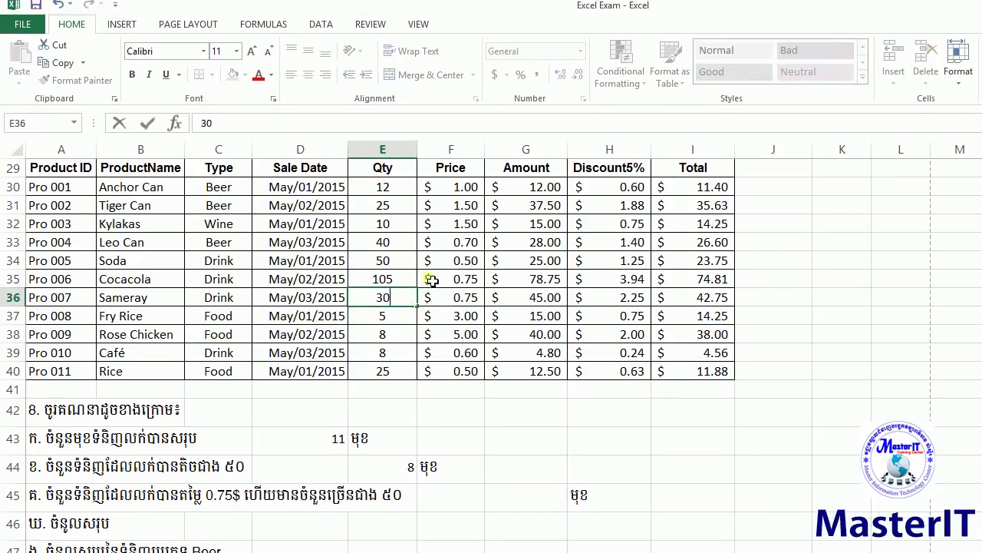
pyautogui.click(430, 311)
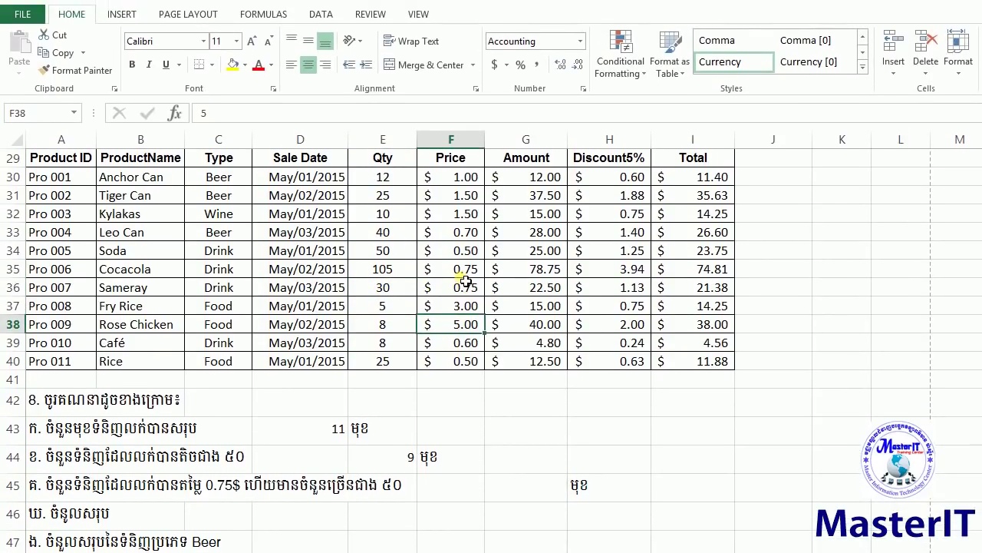
# Set Sameray's quantity in E36 back to 102 beside Cocacola's 0.75 price.
pyautogui.moveTo(456, 270); pyautogui.dragTo(399, 270)
pyautogui.click(400, 288)
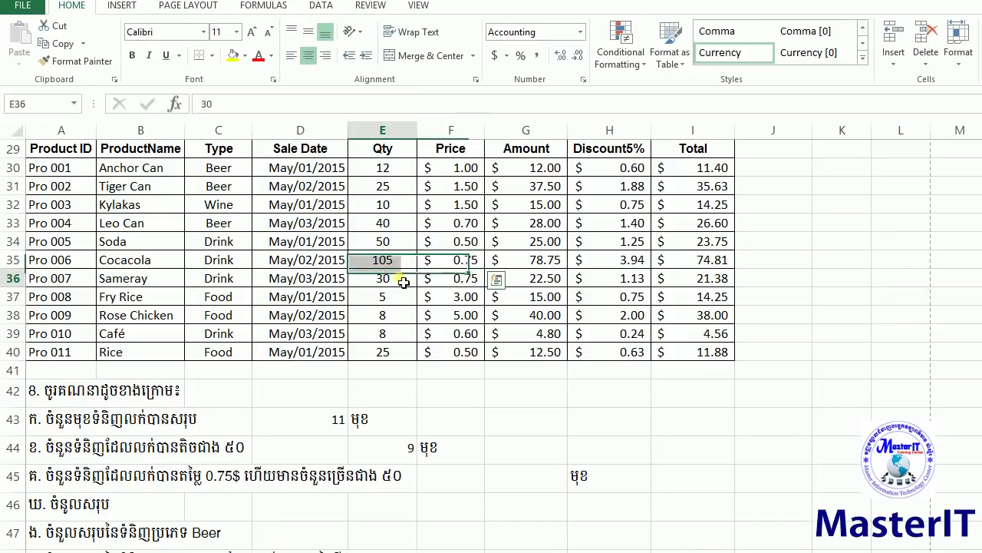
pyautogui.write('60')
pyautogui.hotkey('ctrl', 'Return')
pyautogui.write('102')
pyautogui.hotkey('ctrl', 'Return')
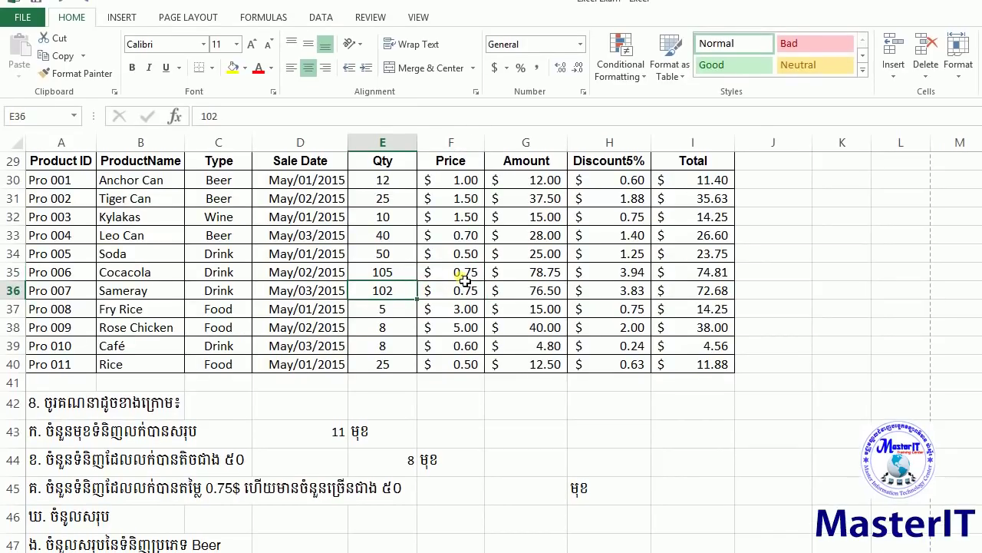
pyautogui.moveTo(459, 270)
pyautogui.mouseDown()
pyautogui.moveTo(399, 275)
pyautogui.moveTo(401, 285)
pyautogui.mouseUp()
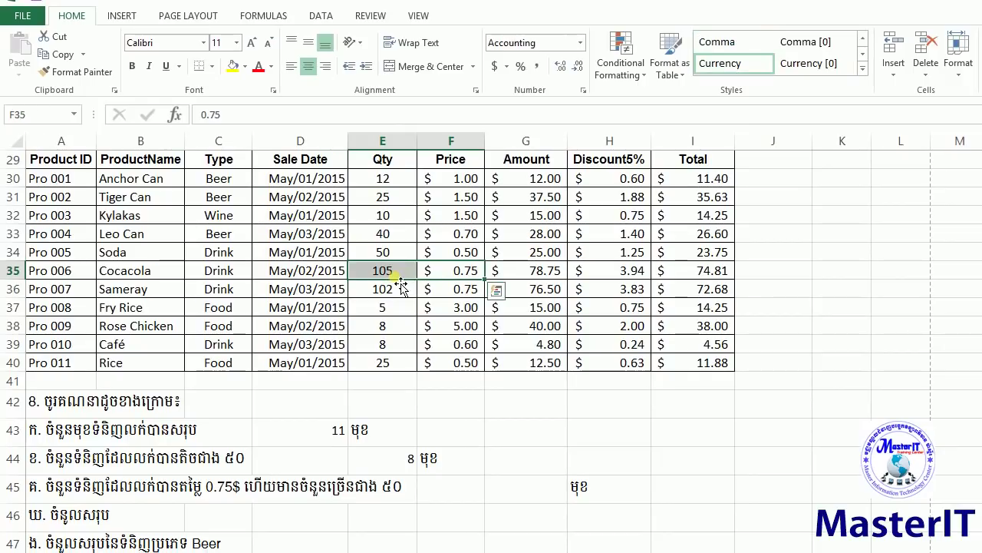
# Highlight the Price and Qty columns and start =COUNTIFS in the row 45 answer cell.
pyautogui.click(404, 288)
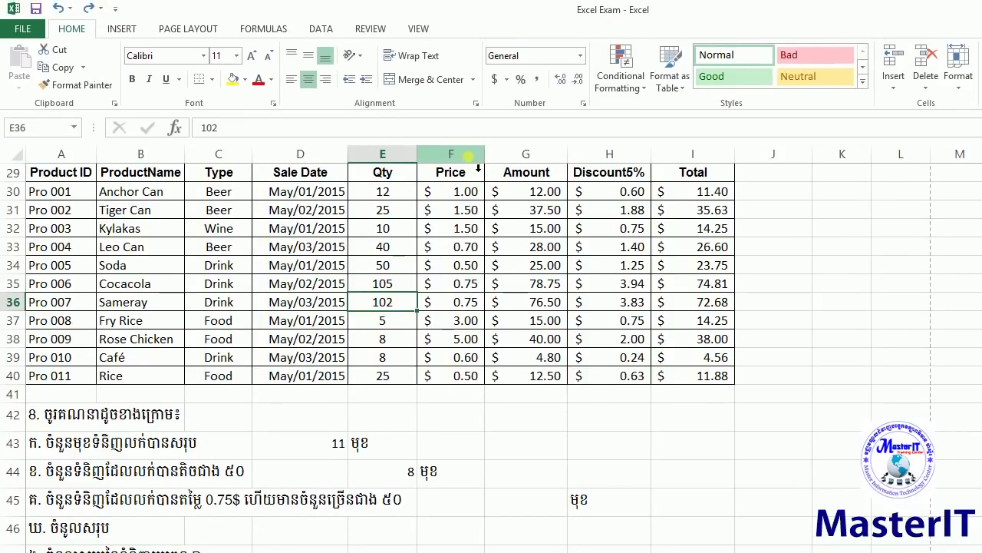
pyautogui.click(478, 168)
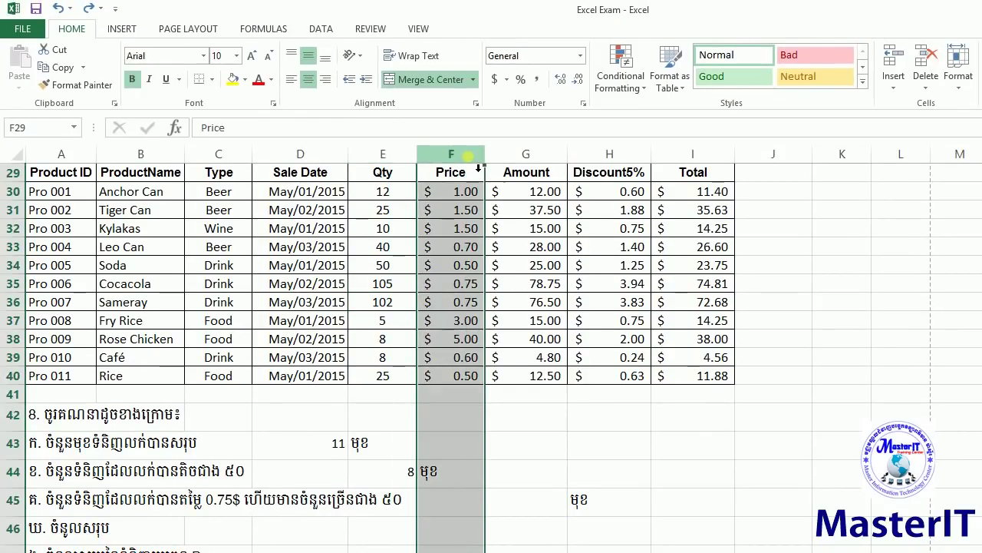
pyautogui.click(408, 168)
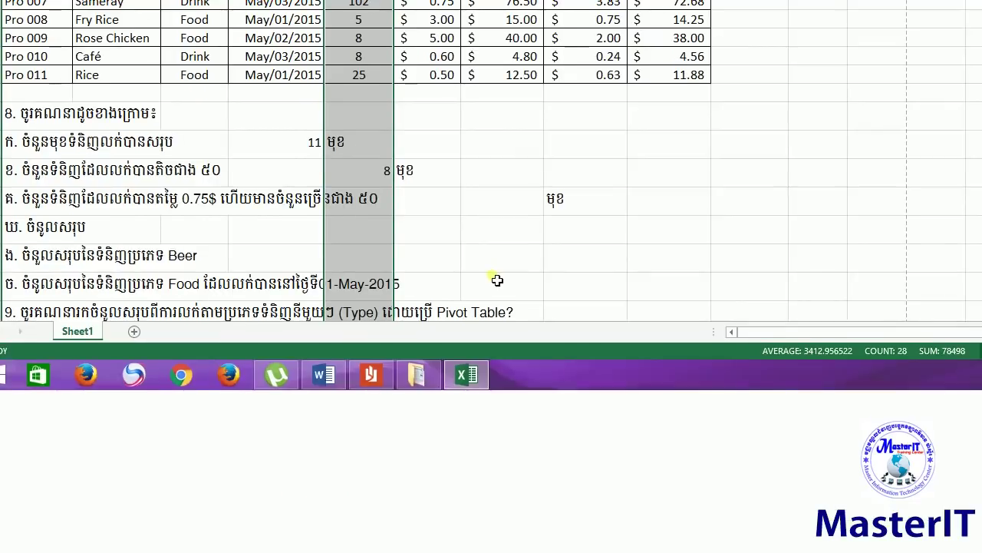
pyautogui.click(491, 275)
pyautogui.write('=countifs')
pyautogui.press('Tab')
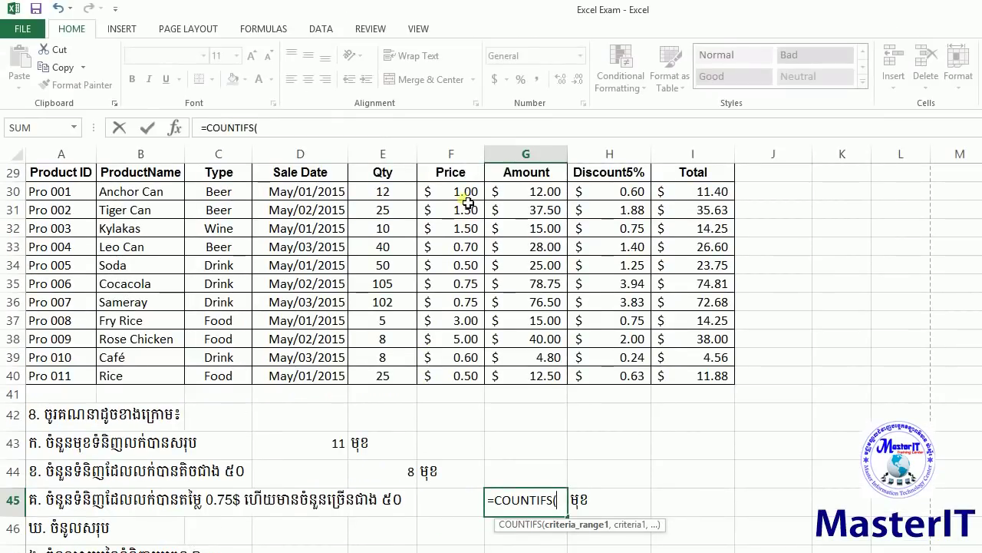
# Complete =COUNTIFS(F30:F40,F35,E30:E40,">50"), which returns 2.
pyautogui.moveTo(466, 193); pyautogui.dragTo(454, 373)
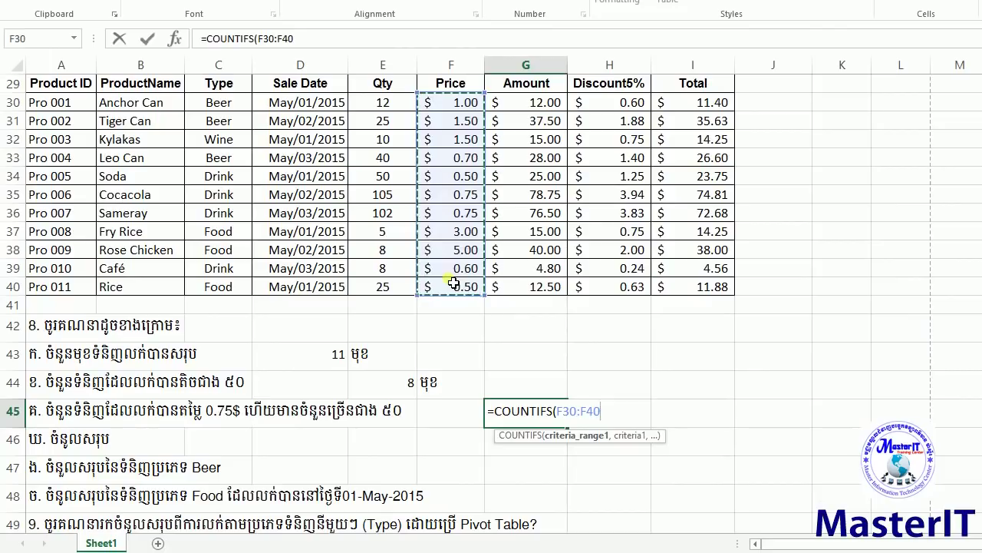
pyautogui.write(',')
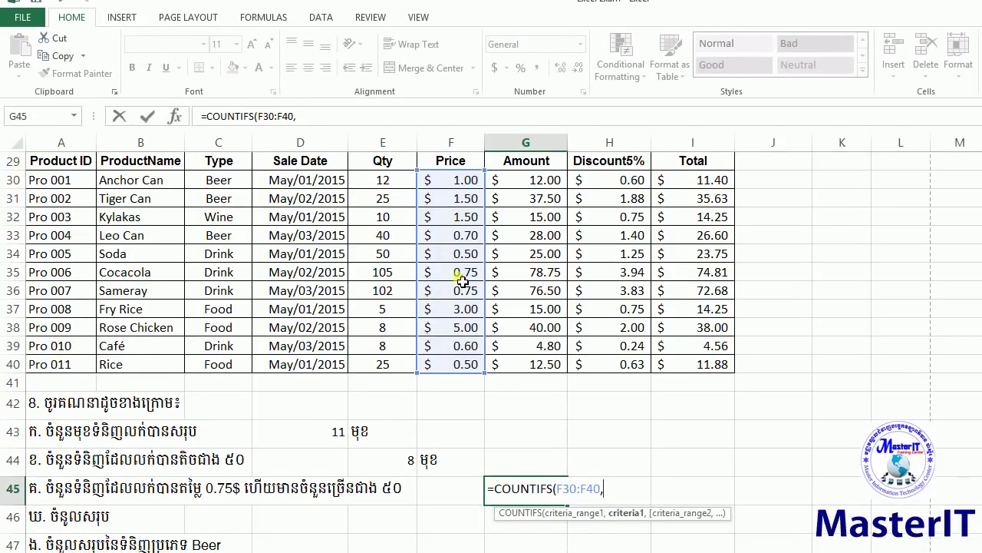
pyautogui.click(463, 278)
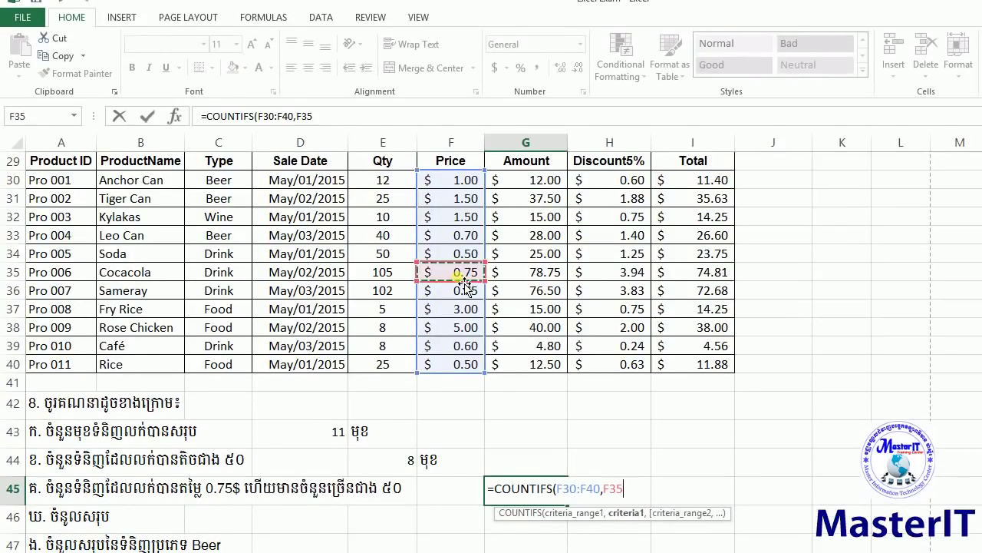
pyautogui.write(',')
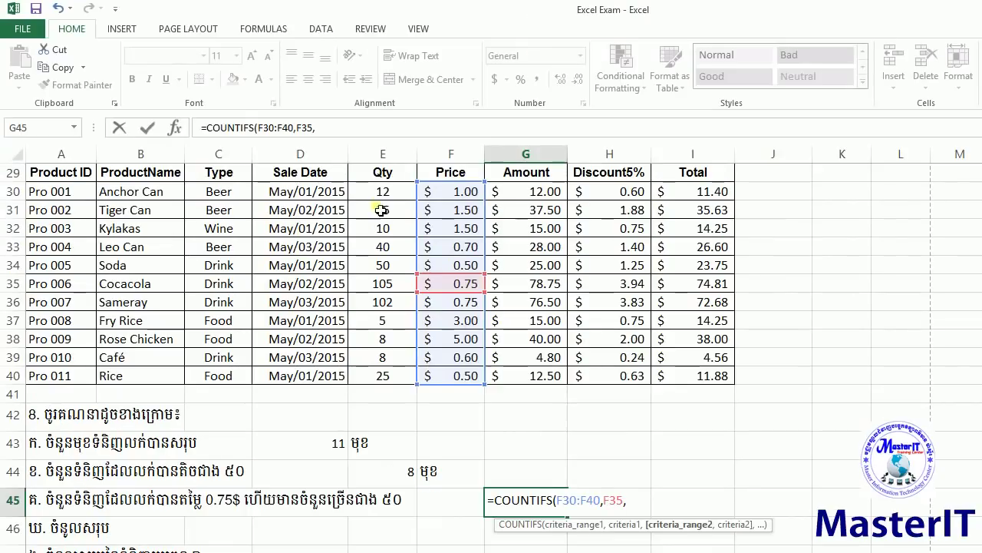
pyautogui.moveTo(383, 16); pyautogui.dragTo(383, 182)
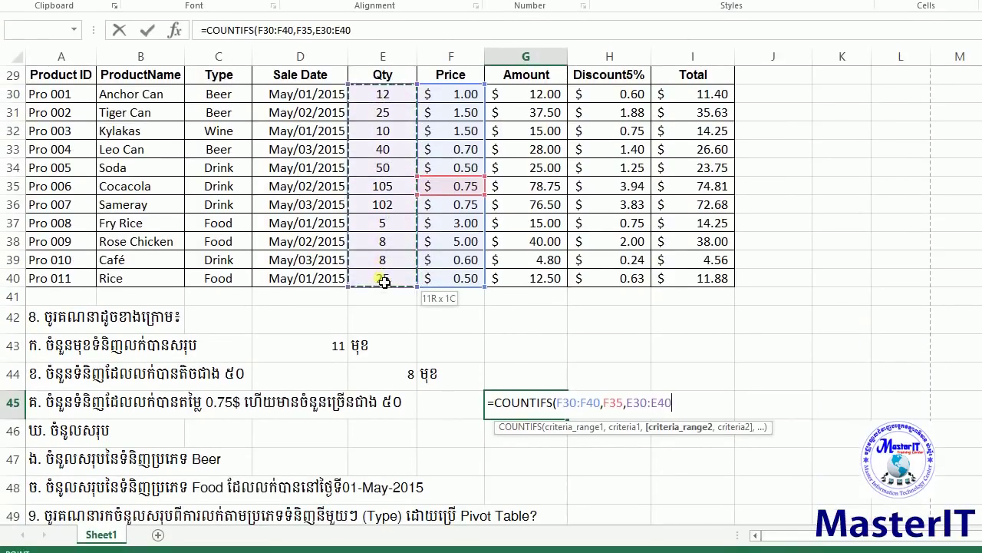
pyautogui.moveTo(384, 283); pyautogui.dragTo(383, 300)
pyautogui.write(',">')
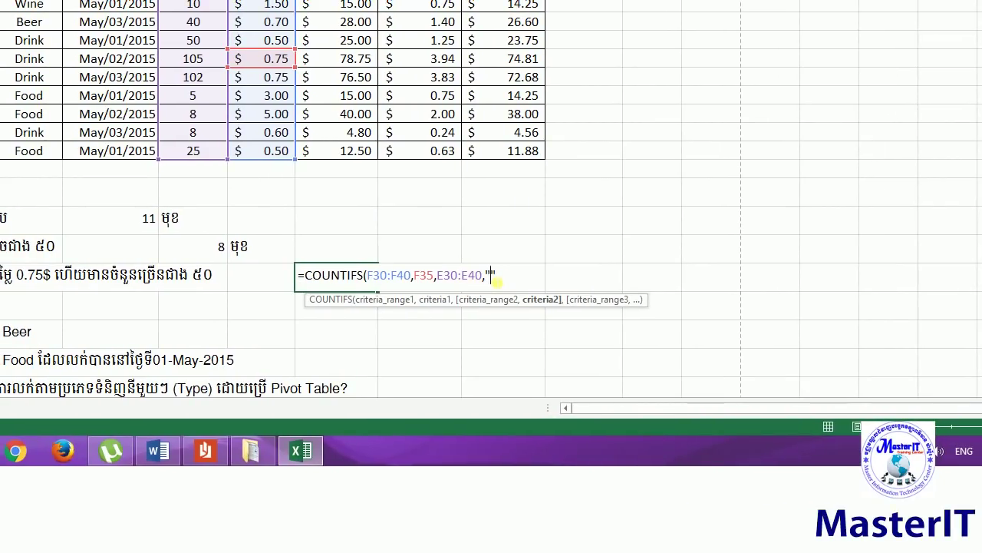
pyautogui.press('BackSpace')
pyautogui.write('50"')
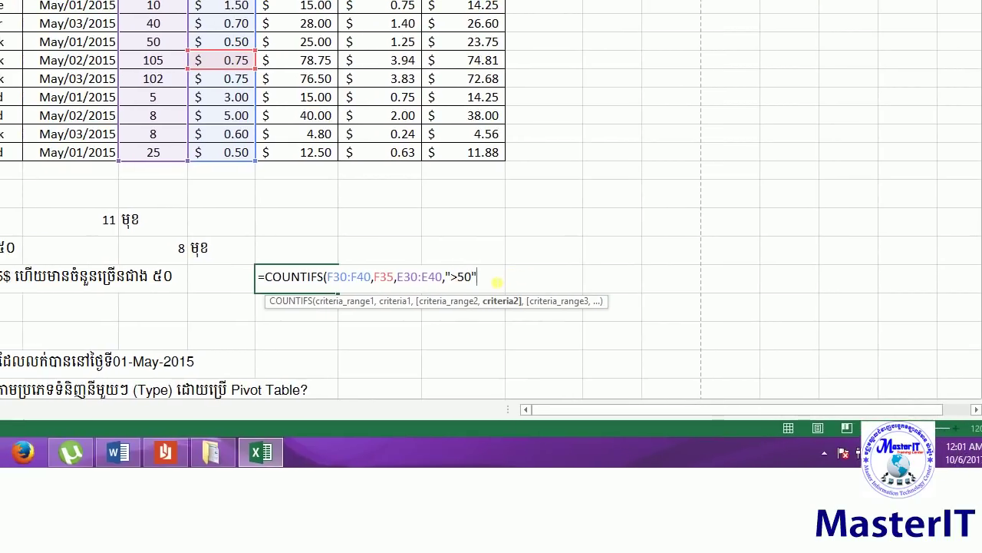
pyautogui.press('Return')
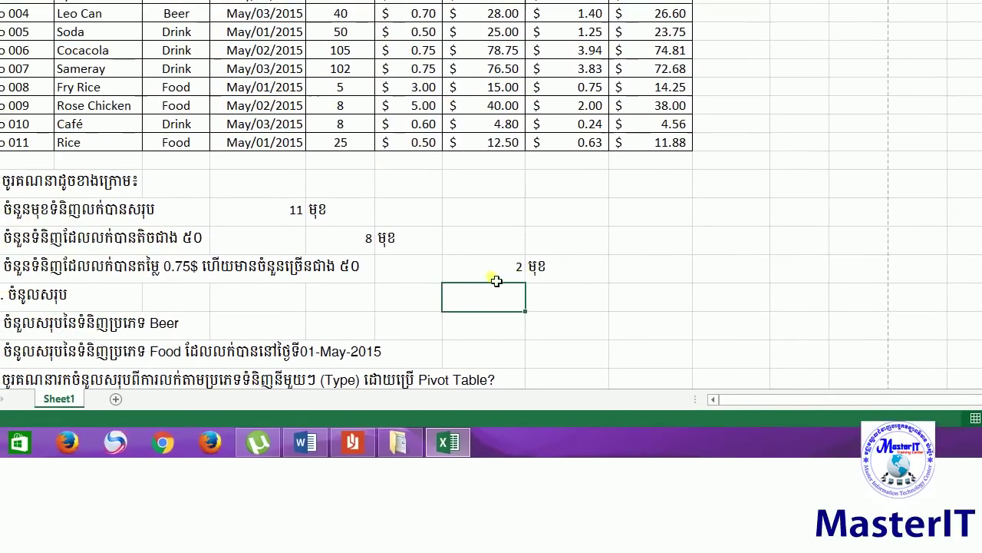
# Check the COUNTIFS result and review the Total values in I30:I40.
pyautogui.click(497, 281)
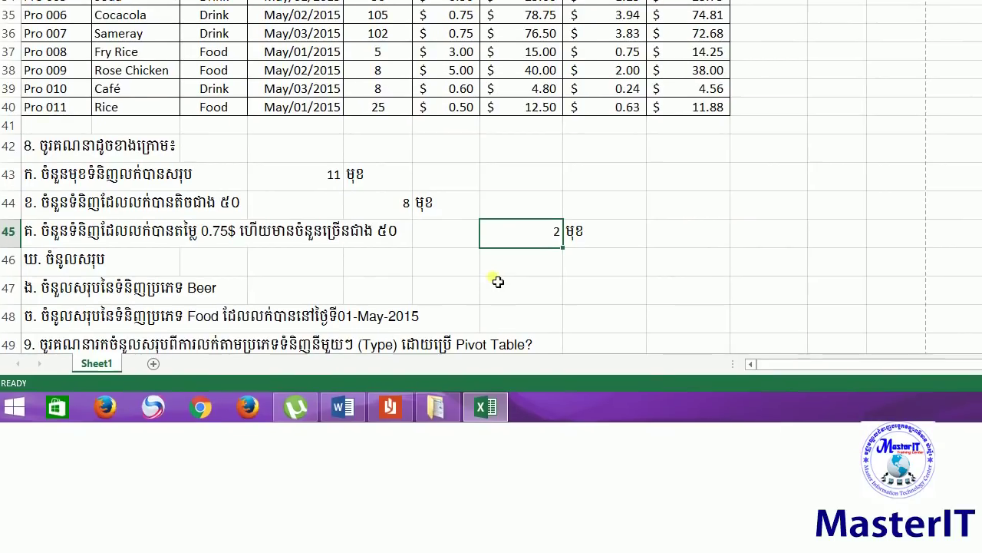
pyautogui.click(506, 274)
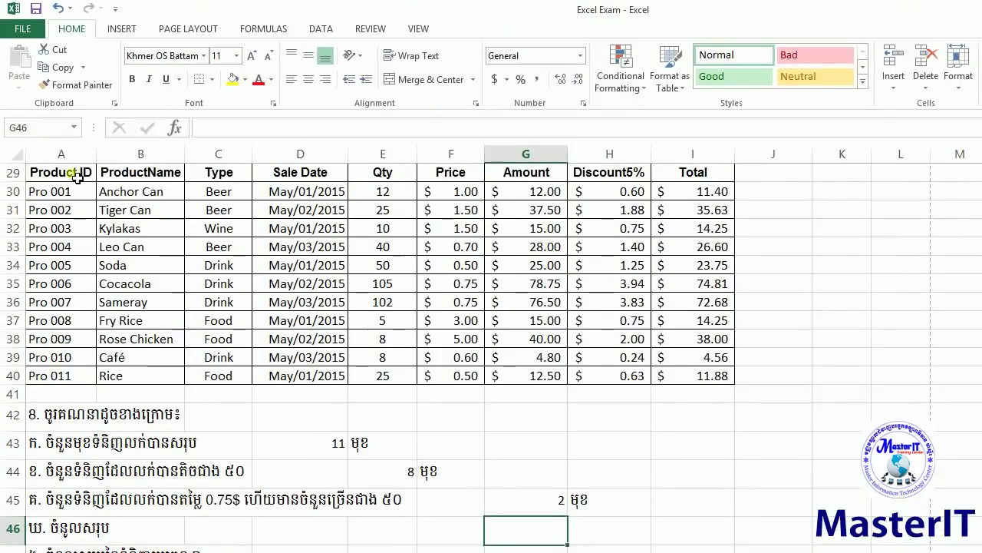
pyautogui.moveTo(72, 169)
pyautogui.mouseDown()
pyautogui.moveTo(458, 283)
pyautogui.moveTo(629, 305)
pyautogui.mouseUp()
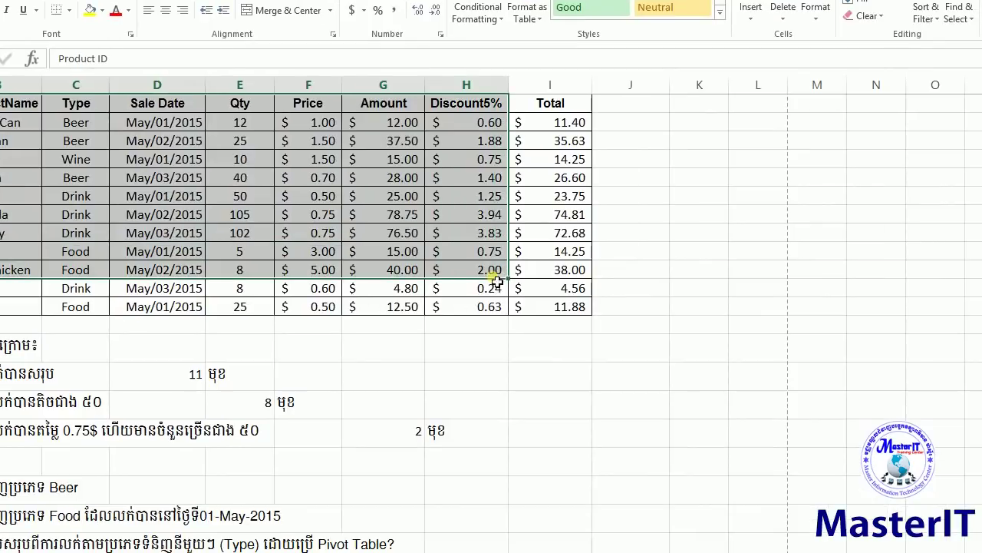
pyautogui.click(497, 199)
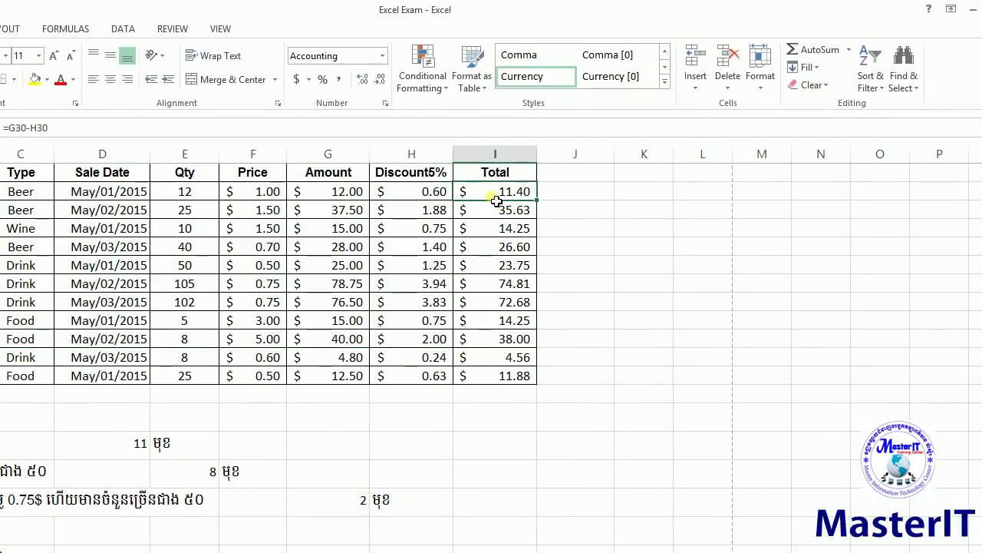
pyautogui.moveTo(496, 199); pyautogui.dragTo(497, 283)
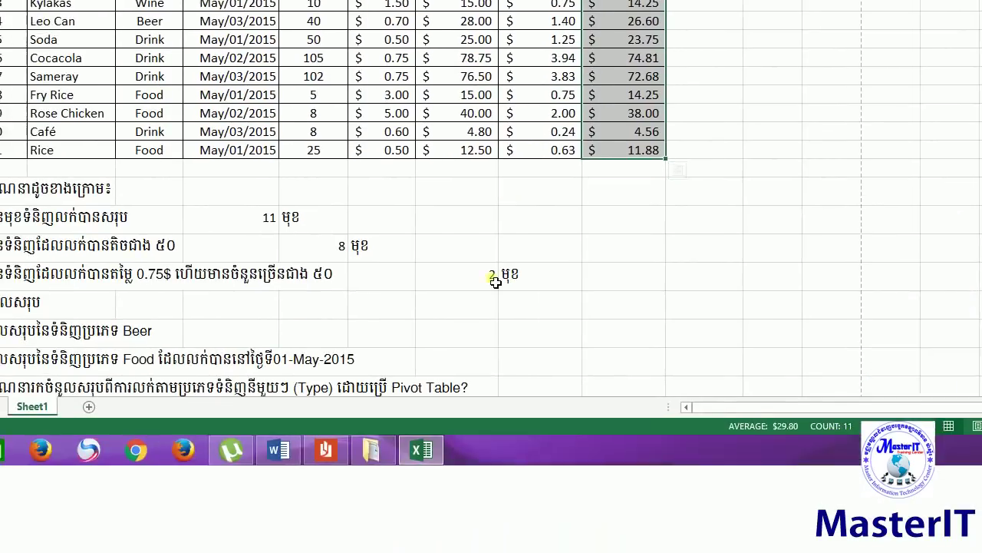
# Enter =SUM(I30:I40) in G46 for total sales of $327.80.
pyautogui.click(496, 283)
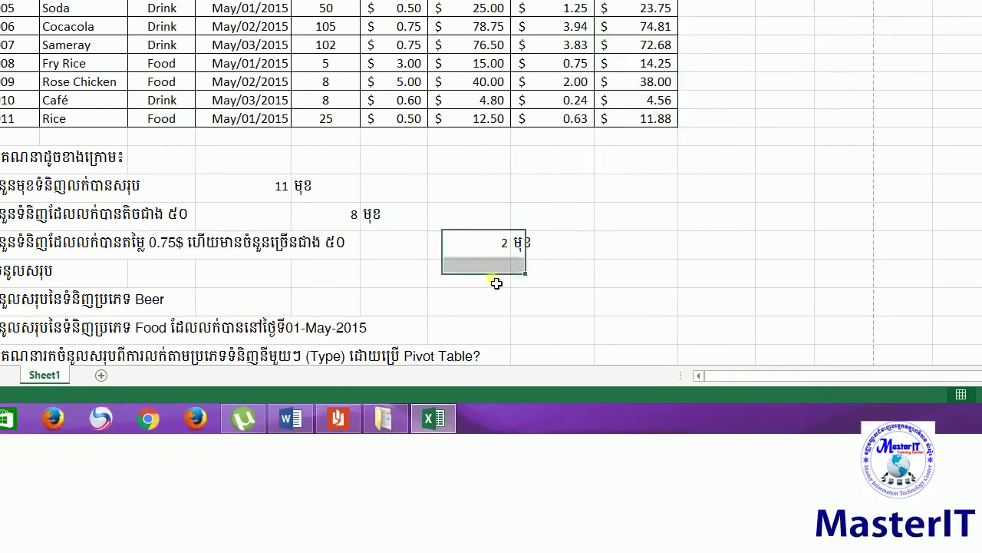
pyautogui.write('=sum')
pyautogui.press('Tab')
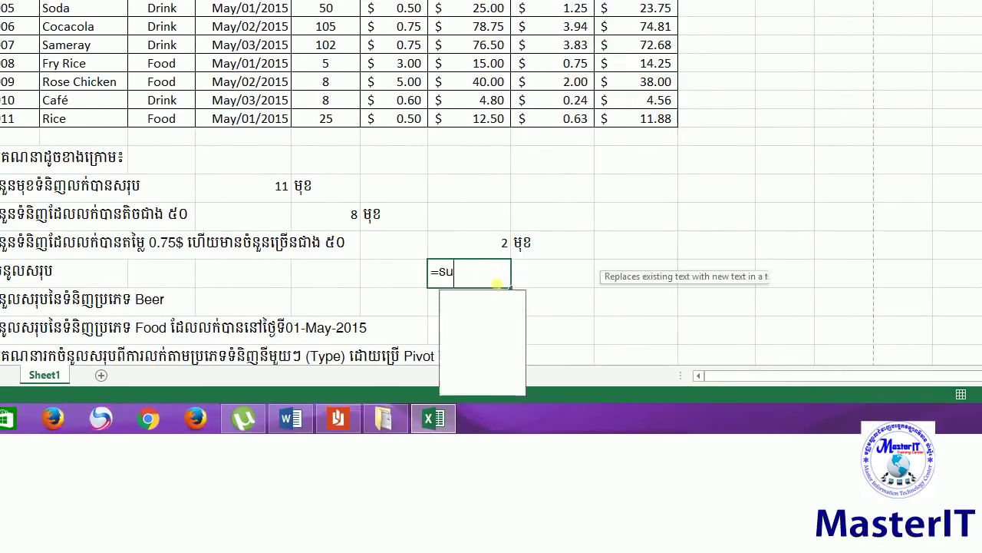
pyautogui.click(497, 202)
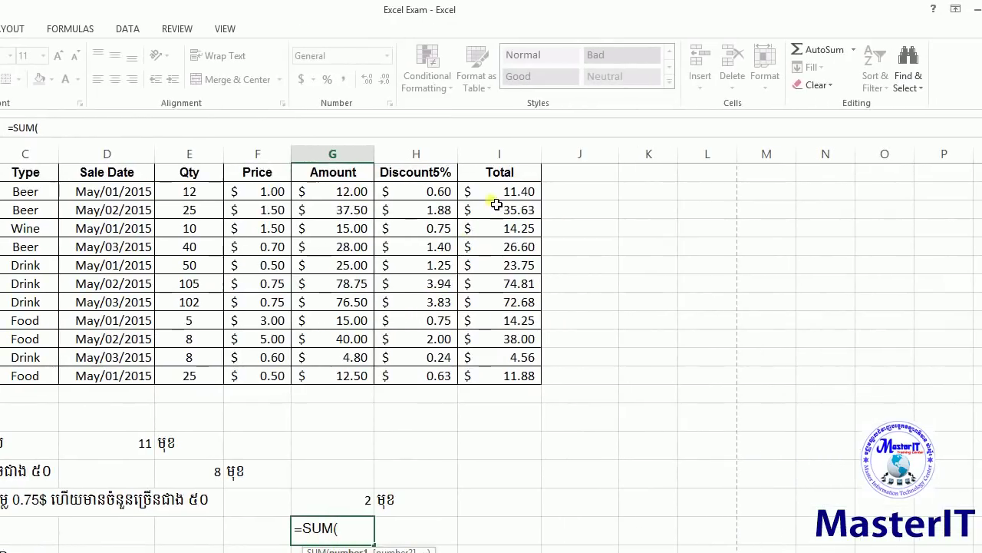
pyautogui.moveTo(498, 202); pyautogui.dragTo(505, 375)
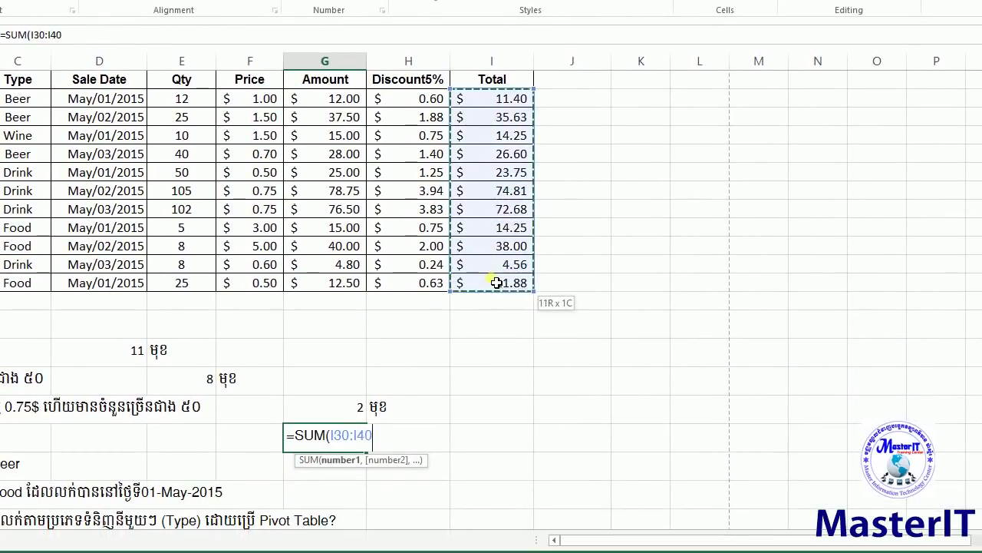
pyautogui.press('Return')
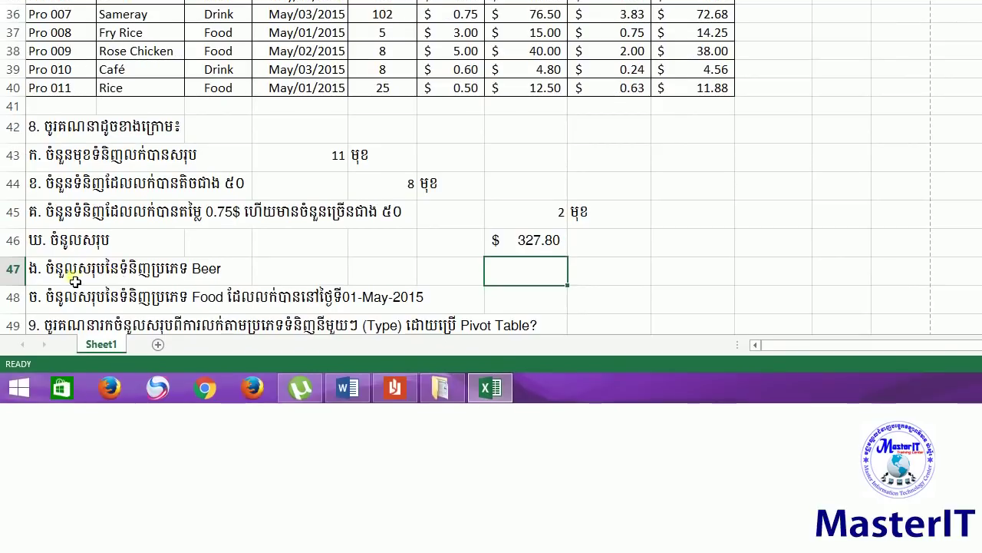
pyautogui.press('Left')
pyautogui.press('Left')
pyautogui.press('Left')
pyautogui.press('Left')
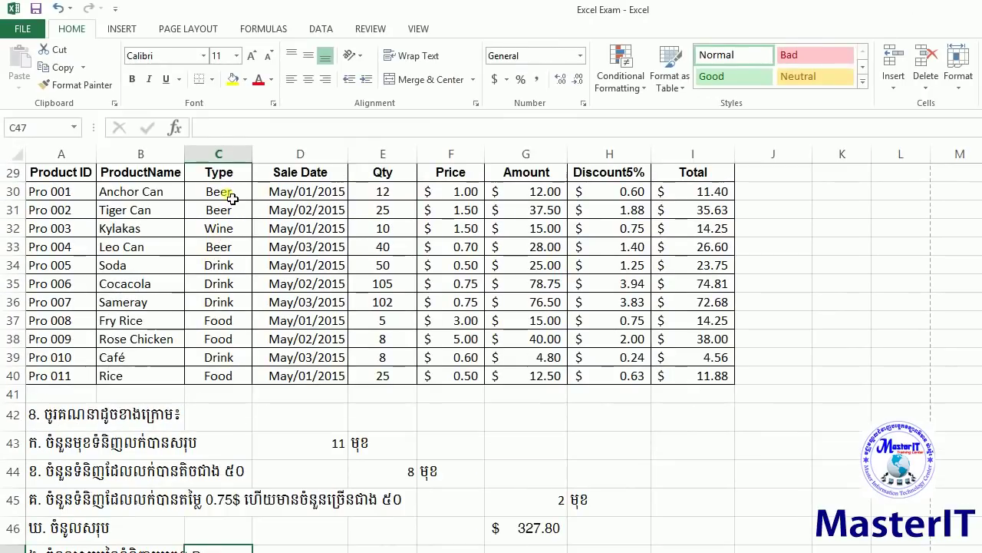
pyautogui.click(230, 197)
pyautogui.click(230, 247)
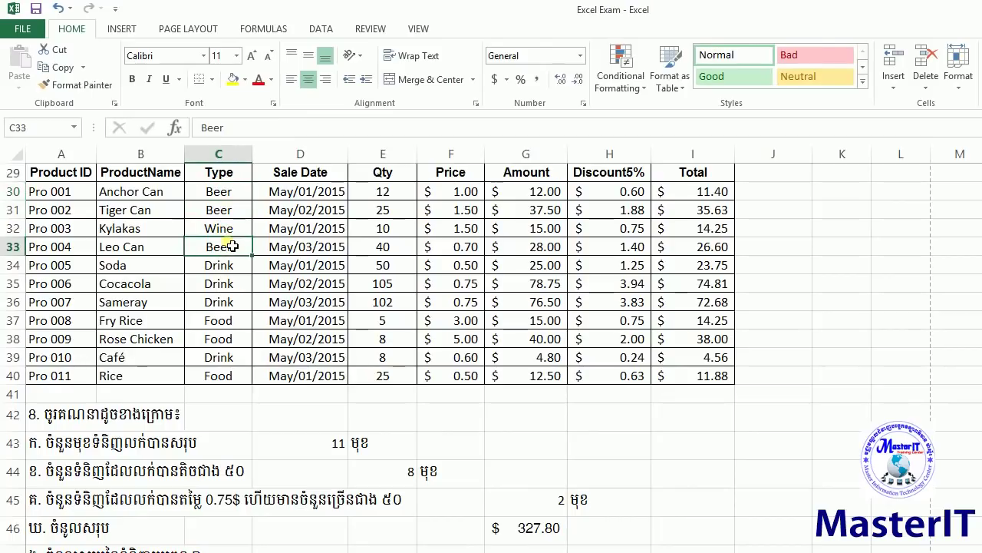
pyautogui.click(230, 301)
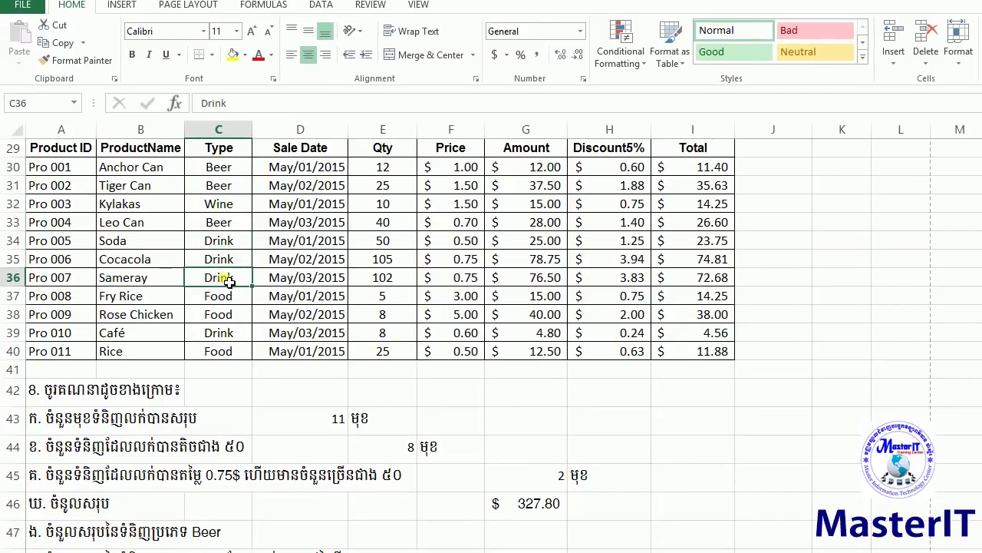
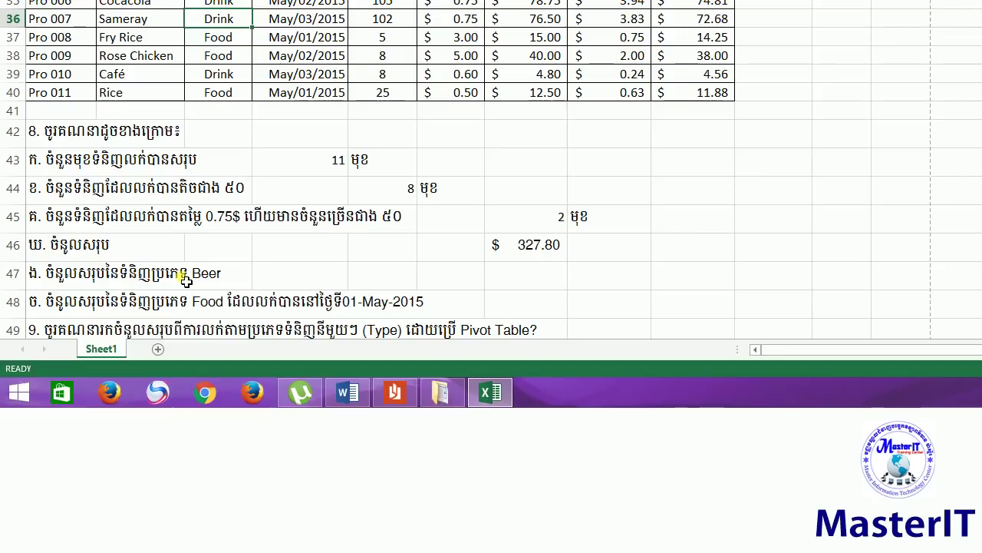
# Begin a SUMIF in G47 using the Type column C30:C40 as the condition range.
pyautogui.click(553, 283)
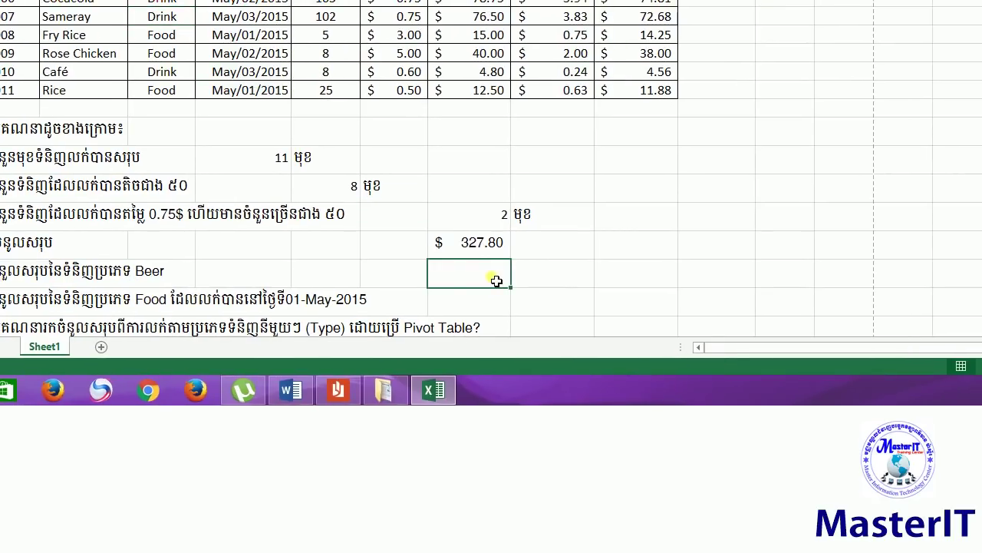
pyautogui.write('=sui')
pyautogui.press('BackSpace')
pyautogui.write('mif')
pyautogui.press('Tab')
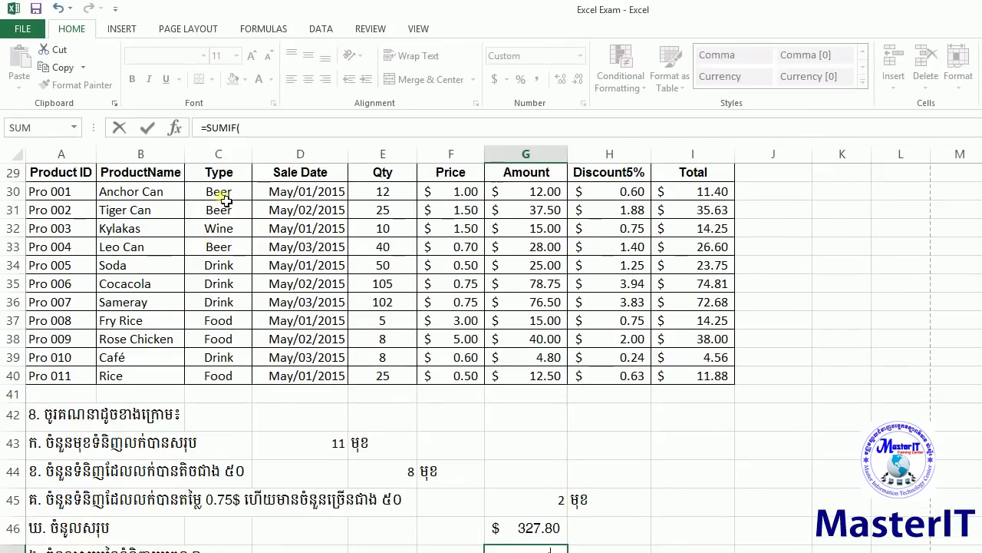
pyautogui.moveTo(223, 197); pyautogui.dragTo(220, 375)
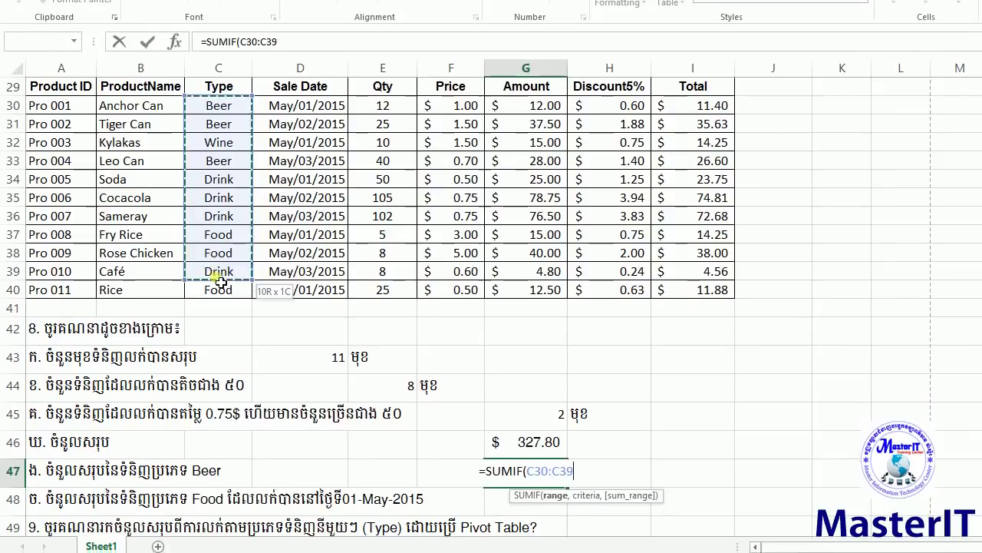
pyautogui.write(',')
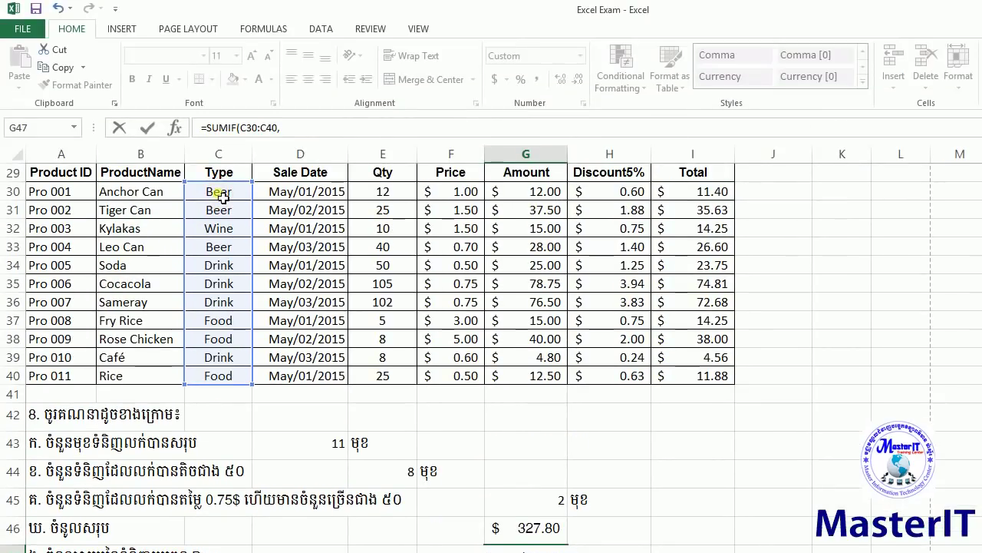
# Complete the SUMIF with criterion C30 (Beer) and sum range I30:I40, giving 74 Case.
pyautogui.click(222, 196)
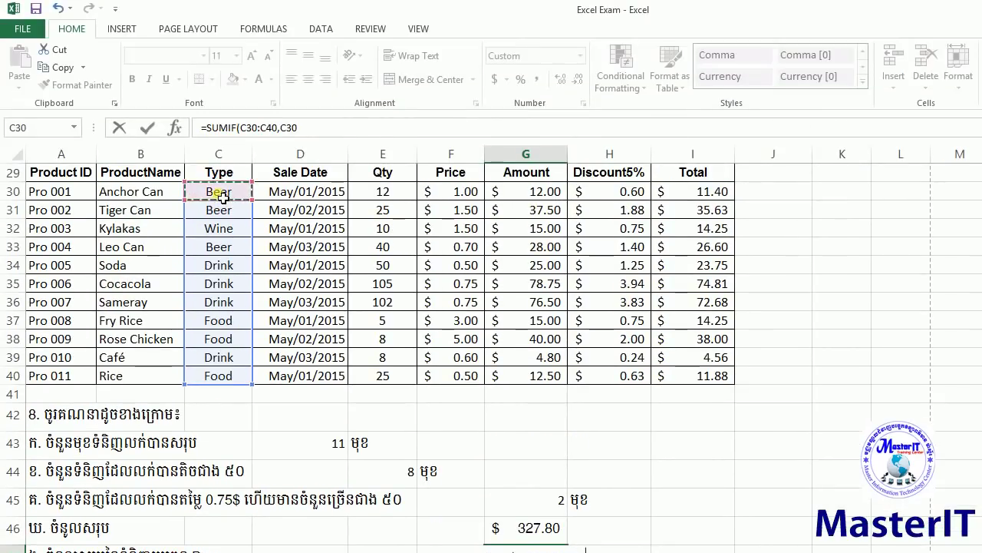
pyautogui.write(',')
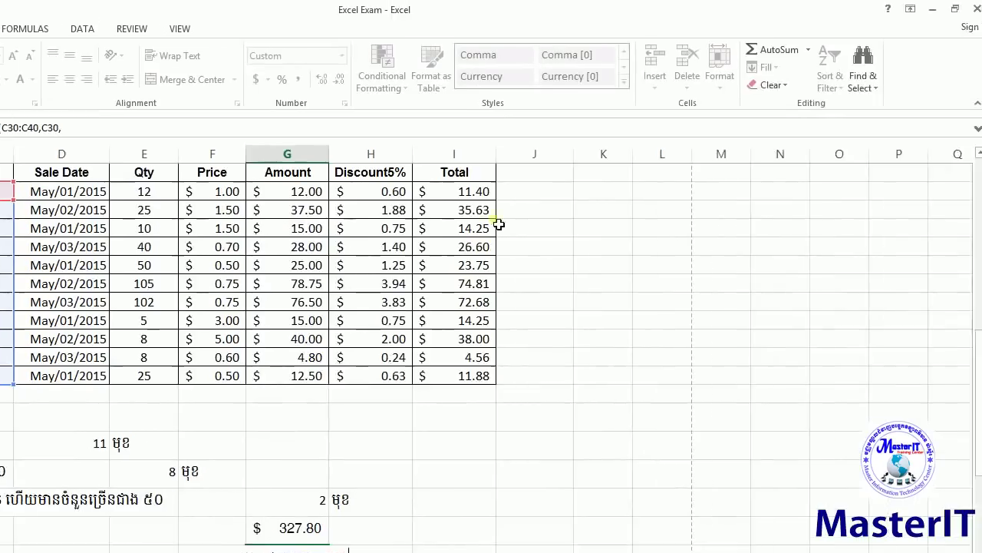
pyautogui.moveTo(495, 194); pyautogui.dragTo(497, 357)
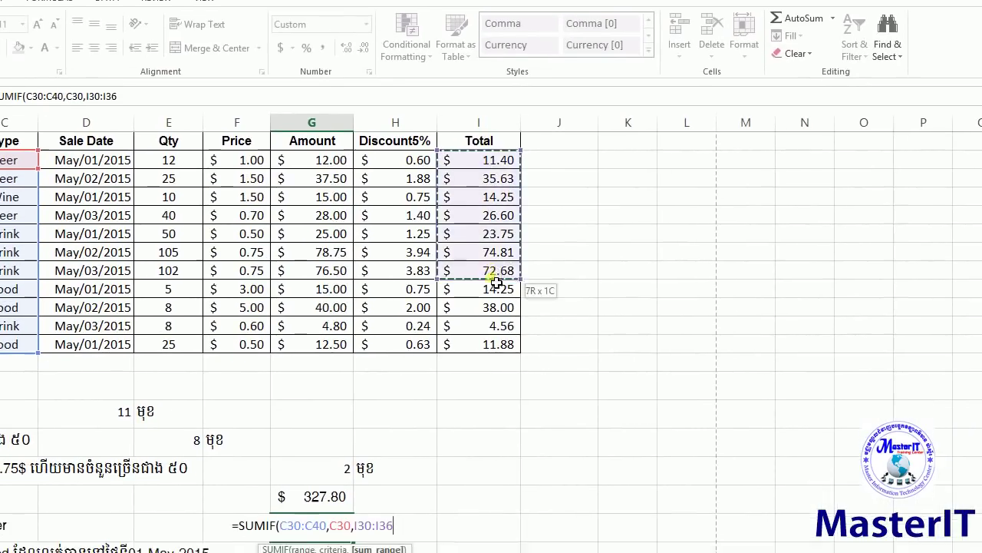
pyautogui.moveTo(497, 283); pyautogui.dragTo(497, 289)
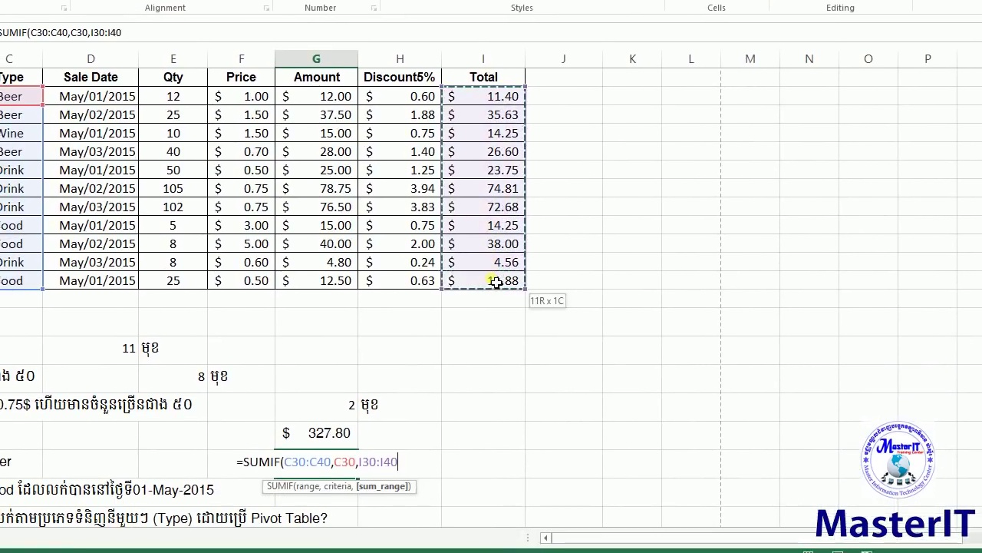
pyautogui.press('Return')
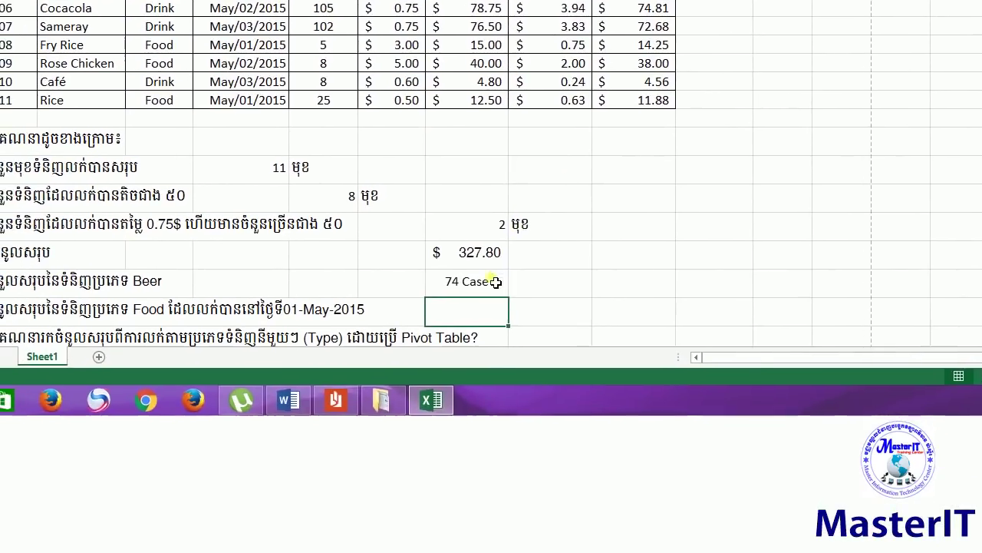
pyautogui.click(496, 282)
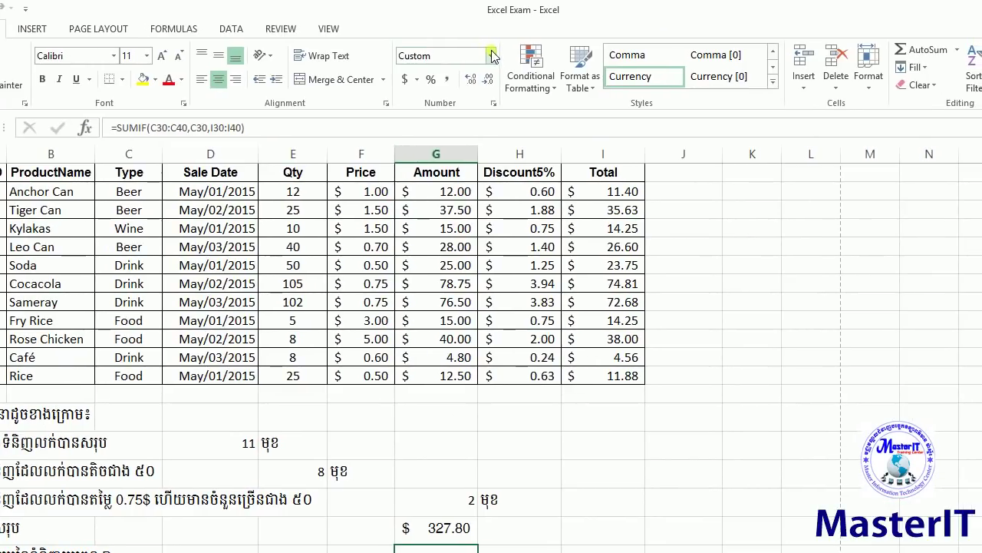
# Apply Currency number format to the Beer total so it reads $73.63.
pyautogui.click(492, 56)
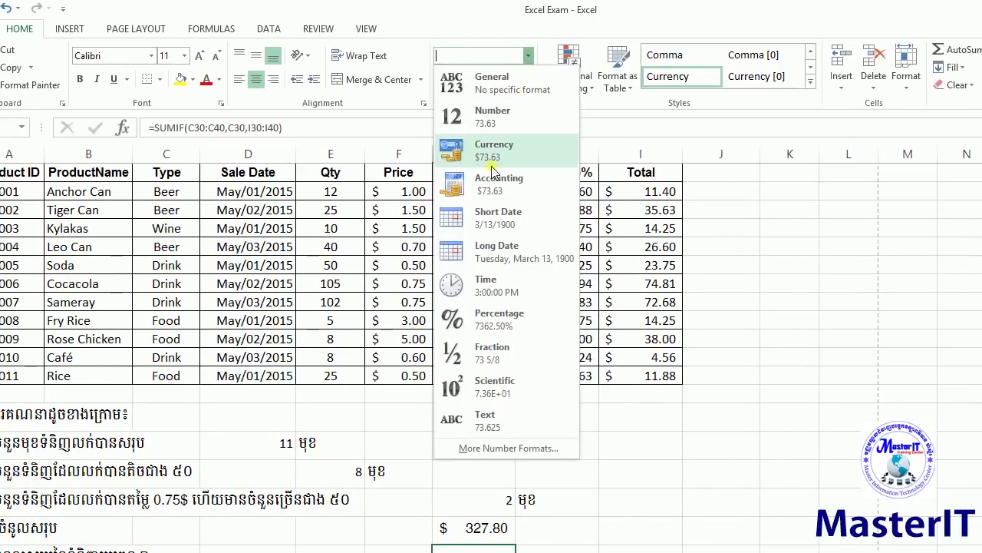
pyautogui.click(492, 163)
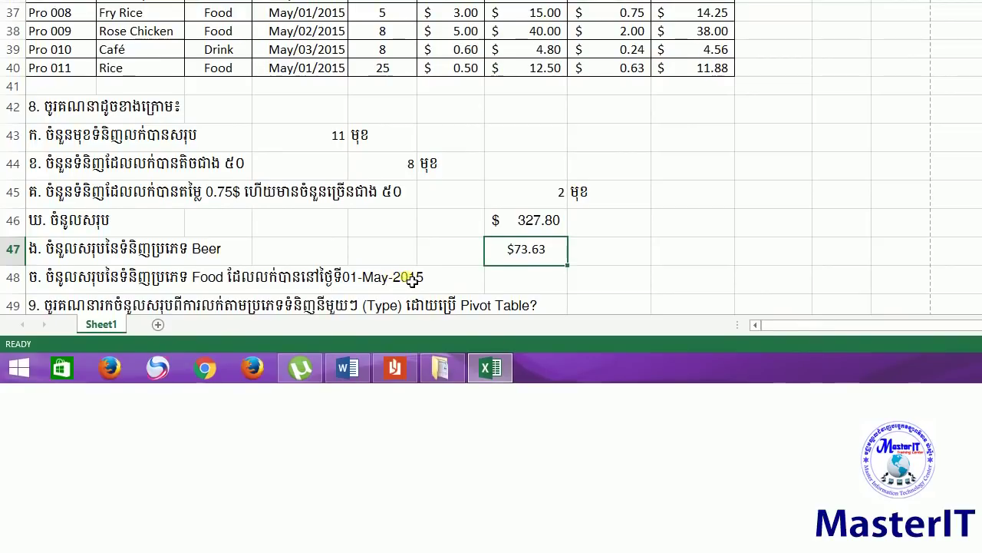
pyautogui.click(497, 282)
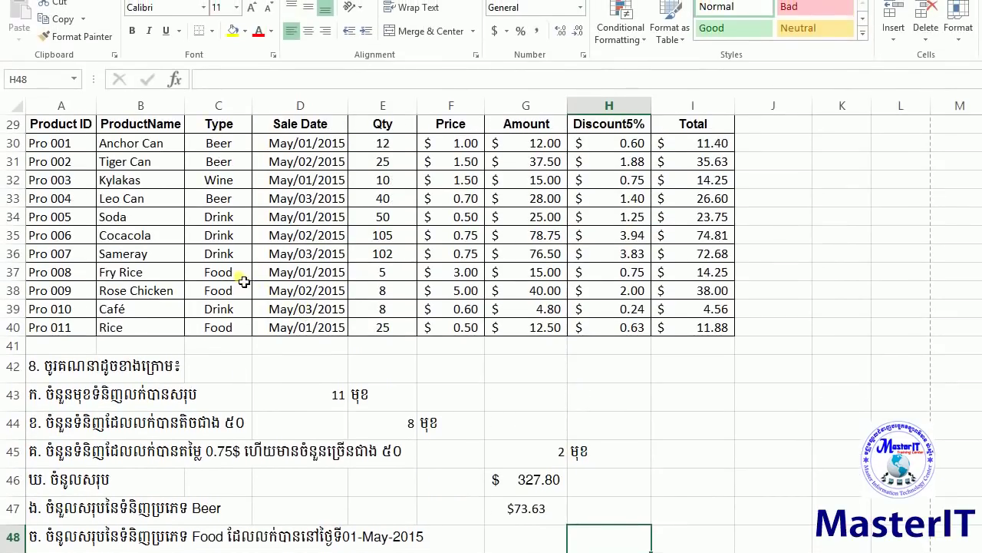
pyautogui.moveTo(235, 274); pyautogui.dragTo(240, 284)
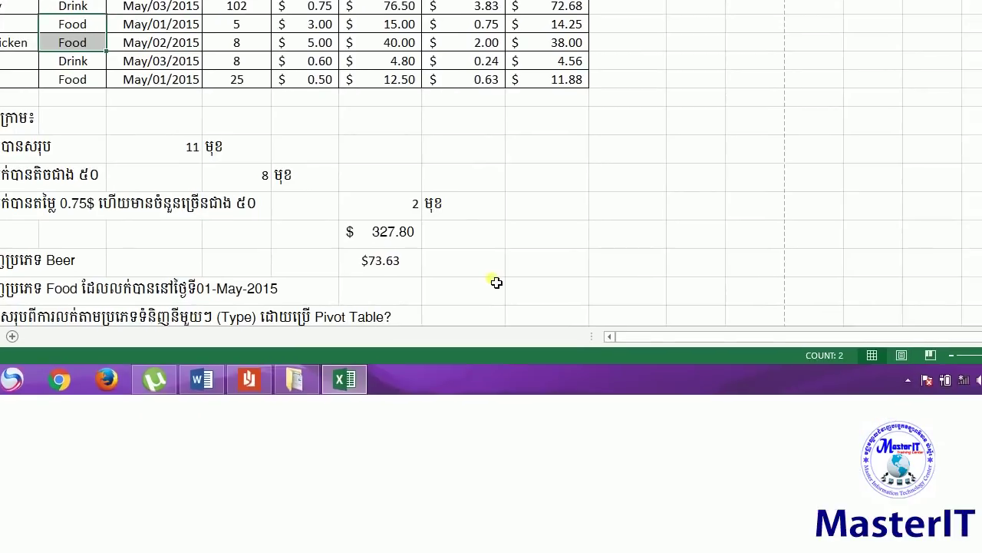
pyautogui.click(496, 282)
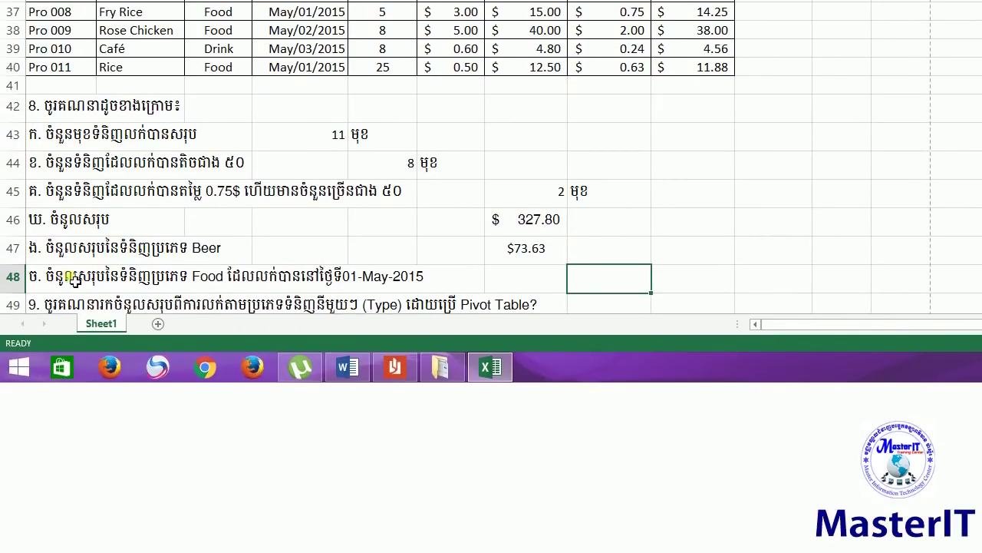
pyautogui.press('Left')
pyautogui.press('Left')
pyautogui.press('Left')
pyautogui.press('Left')
pyautogui.press('Left')
pyautogui.press('Left')
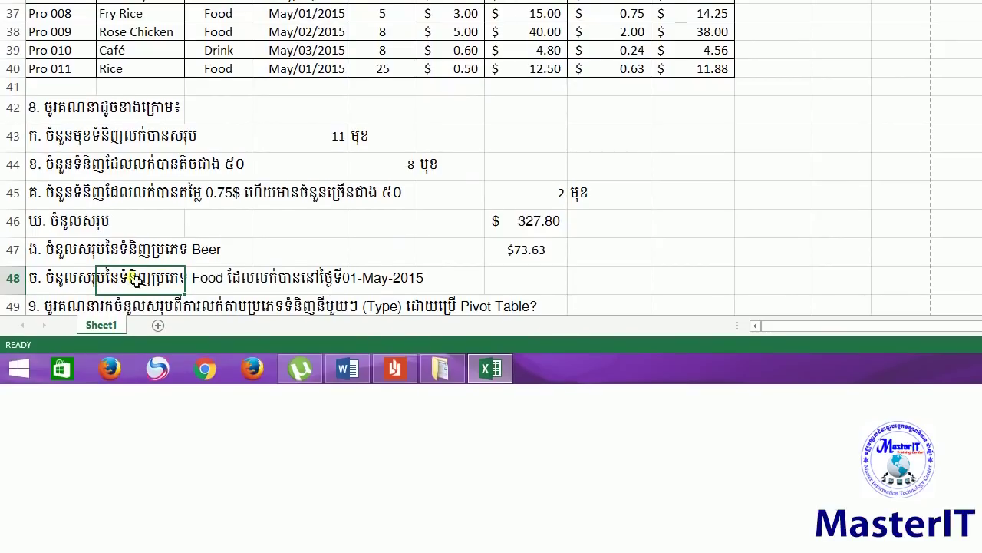
pyautogui.click(210, 278)
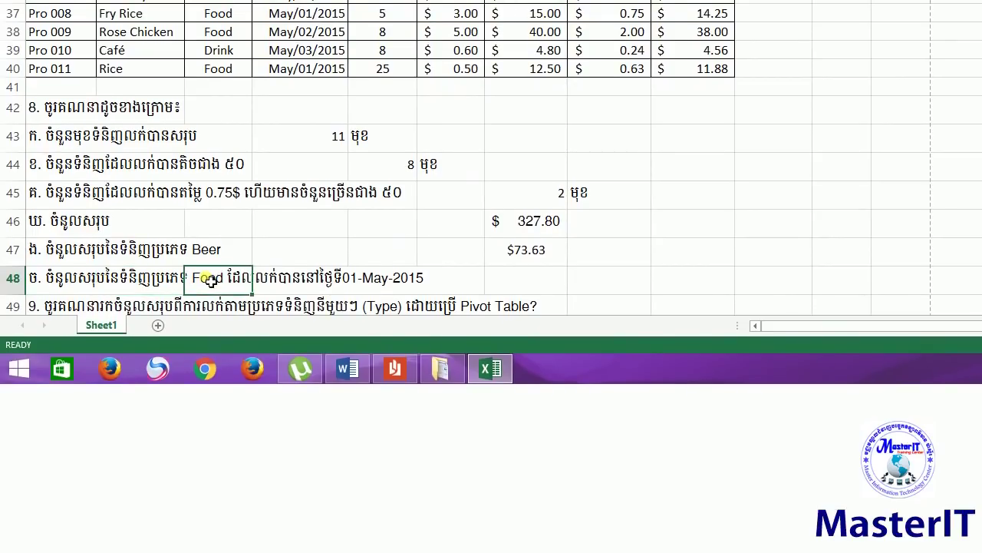
pyautogui.click(329, 281)
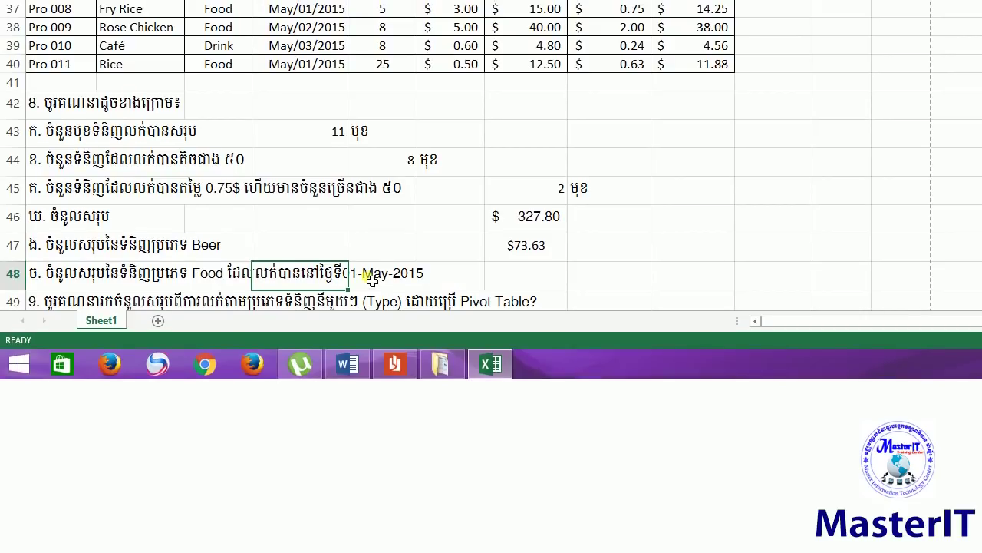
pyautogui.click(199, 281)
pyautogui.click(373, 281)
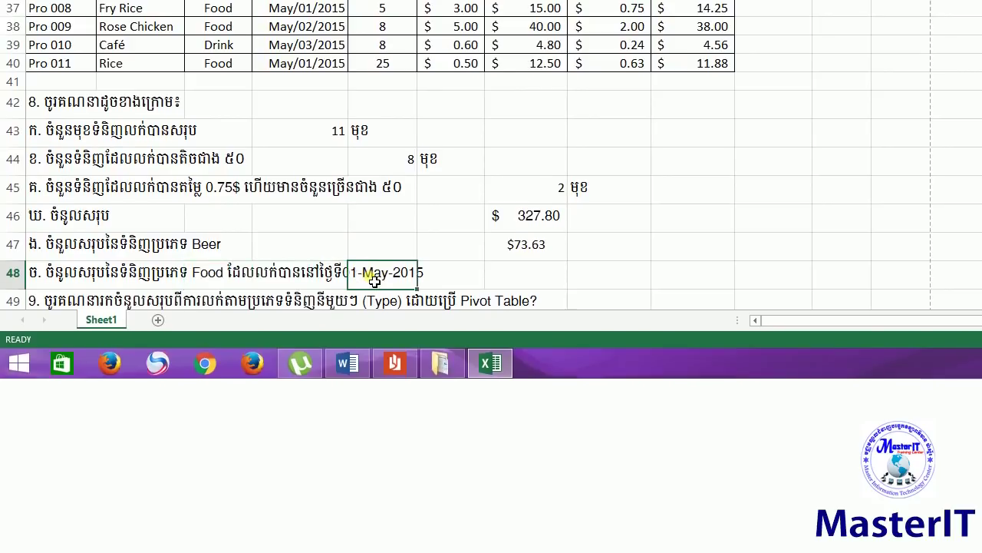
pyautogui.click(497, 282)
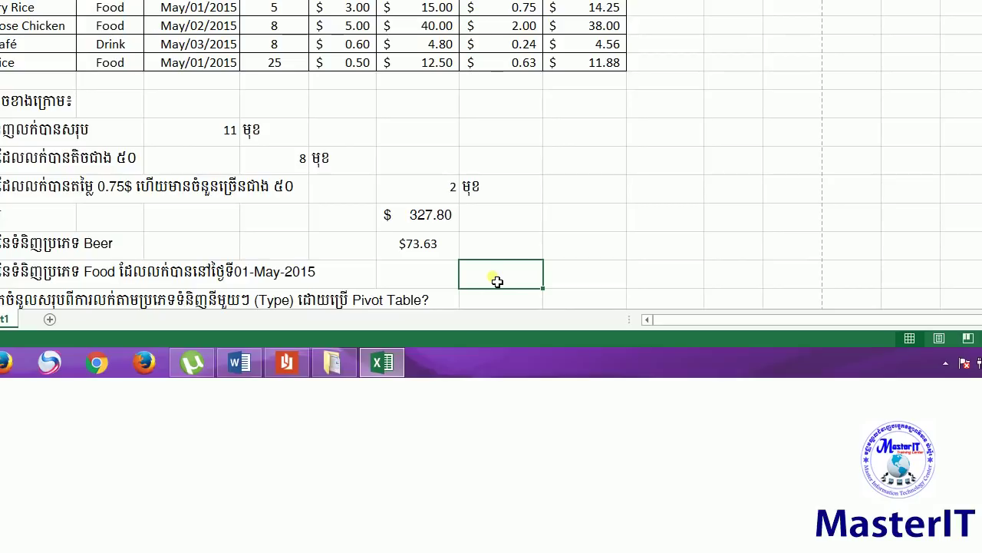
pyautogui.write('=')
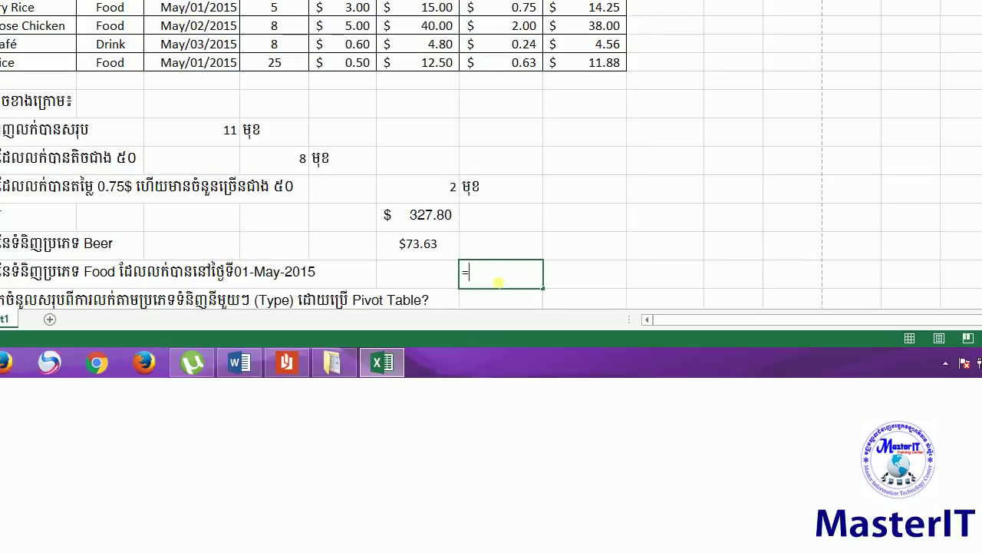
pyautogui.write('sumifs')
# Enter =SUMIFS(I30:I40,C30:C40,C37,D30:D40,D30) in H48 for Food sold on May/01/2015.
pyautogui.press('Tab')
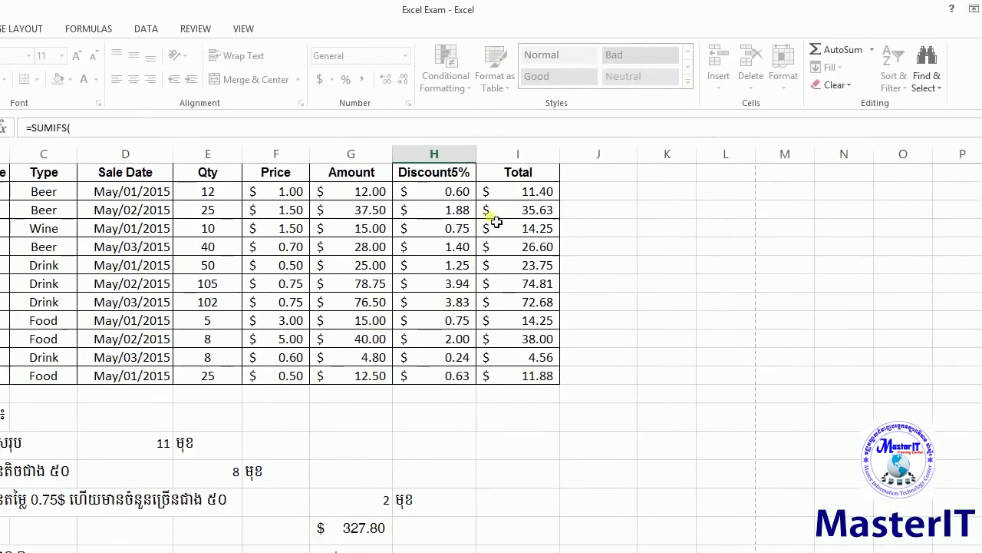
pyautogui.moveTo(507, 106); pyautogui.dragTo(497, 290)
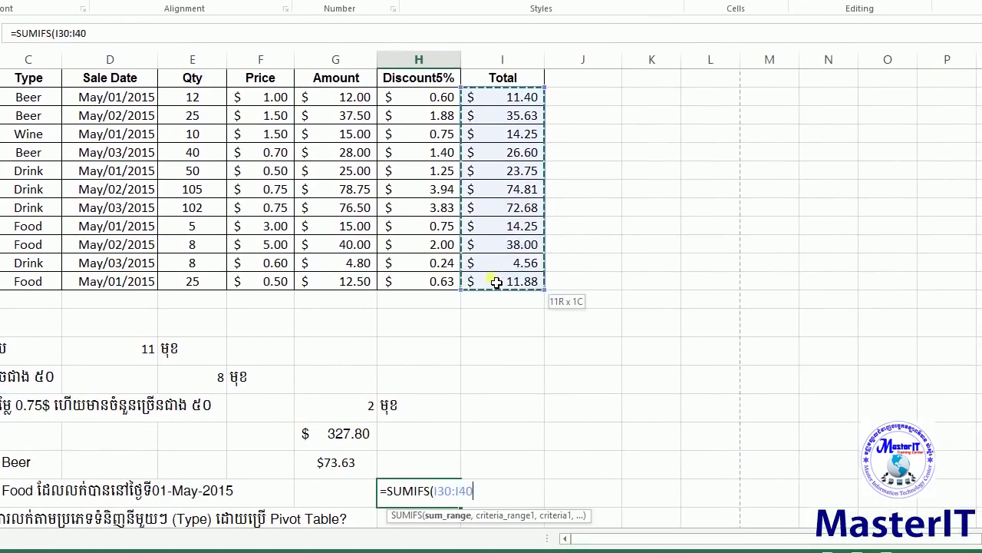
pyautogui.write(',')
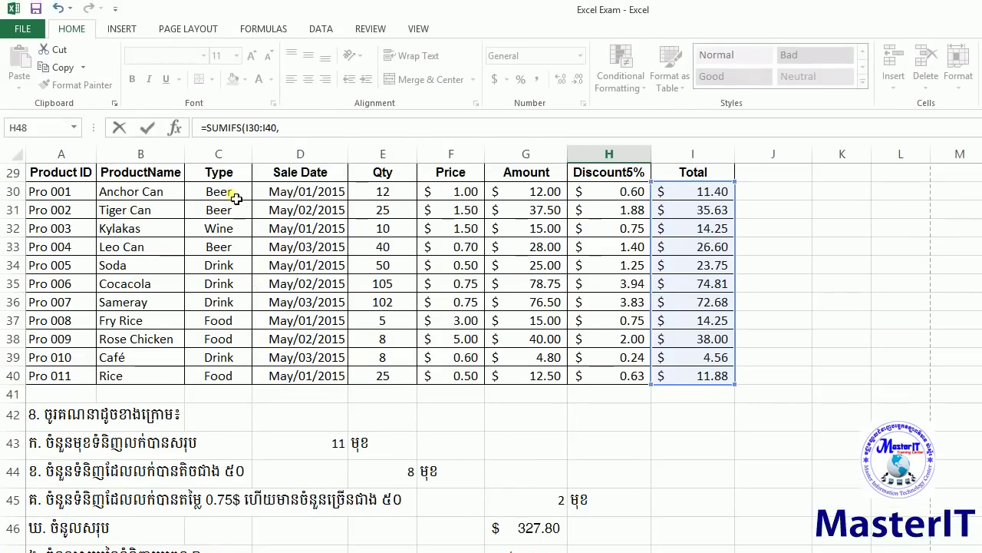
pyautogui.moveTo(236, 198); pyautogui.dragTo(222, 374)
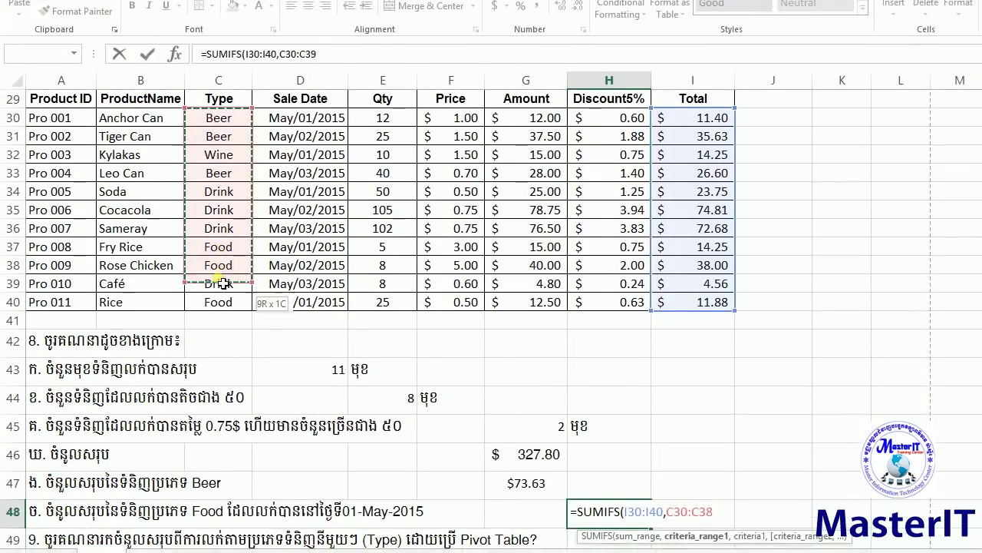
pyautogui.write(',')
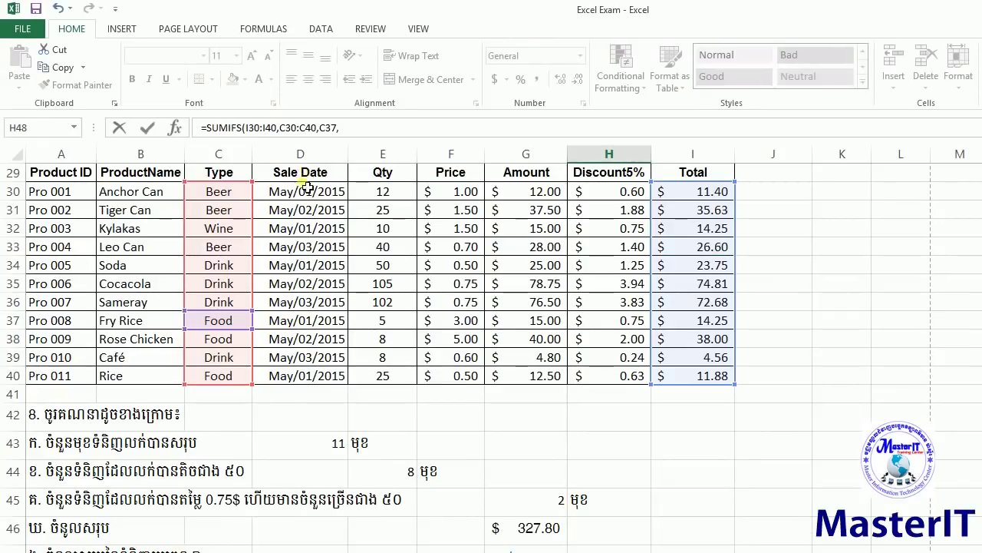
pyautogui.moveTo(305, 197); pyautogui.dragTo(304, 374)
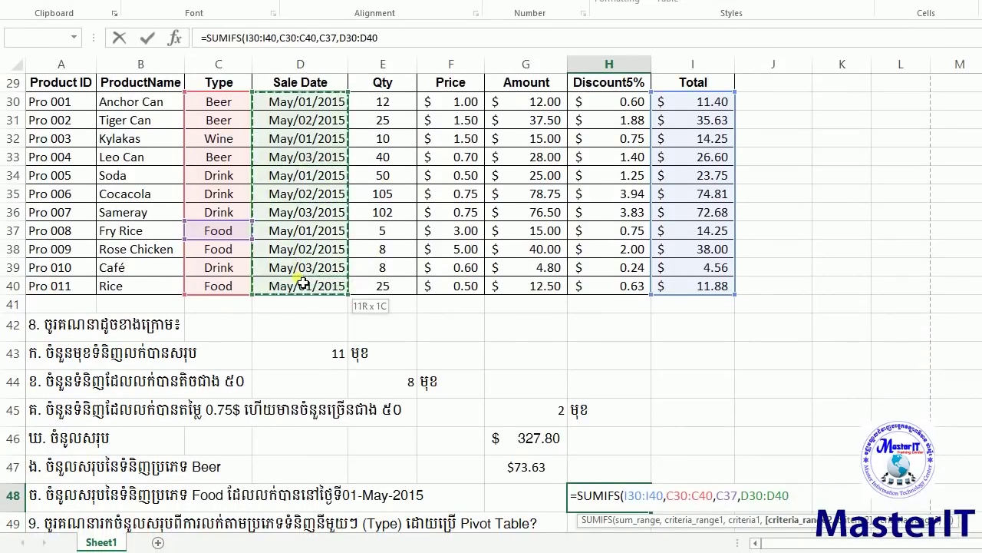
pyautogui.write(',')
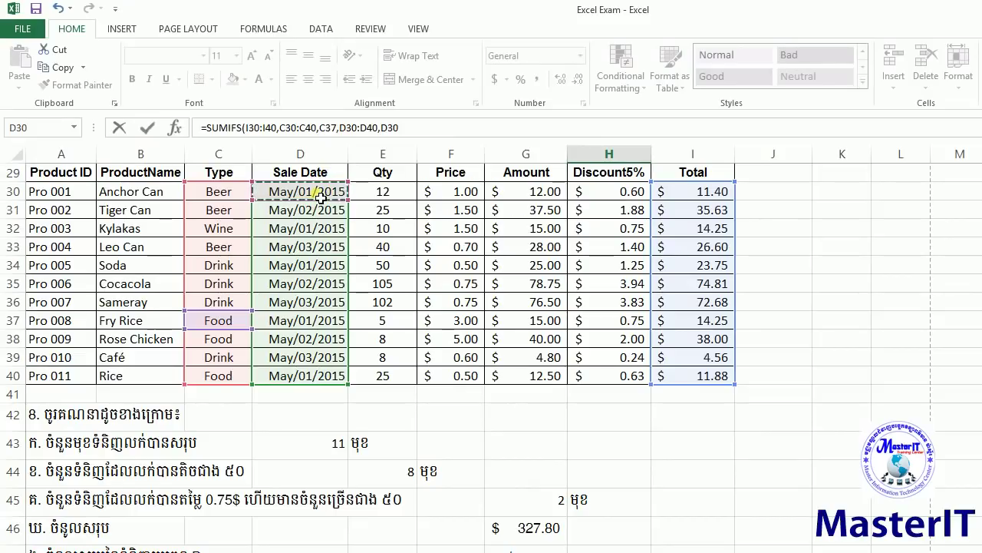
pyautogui.press('Return')
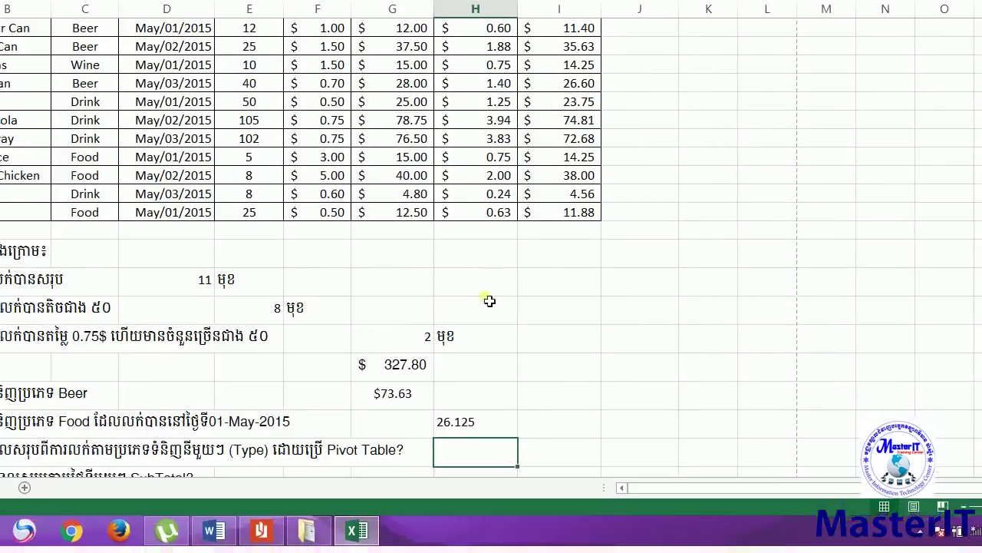
# Format the Food-on-May/01/2015 result as Currency, showing $26.13.
pyautogui.click(494, 273)
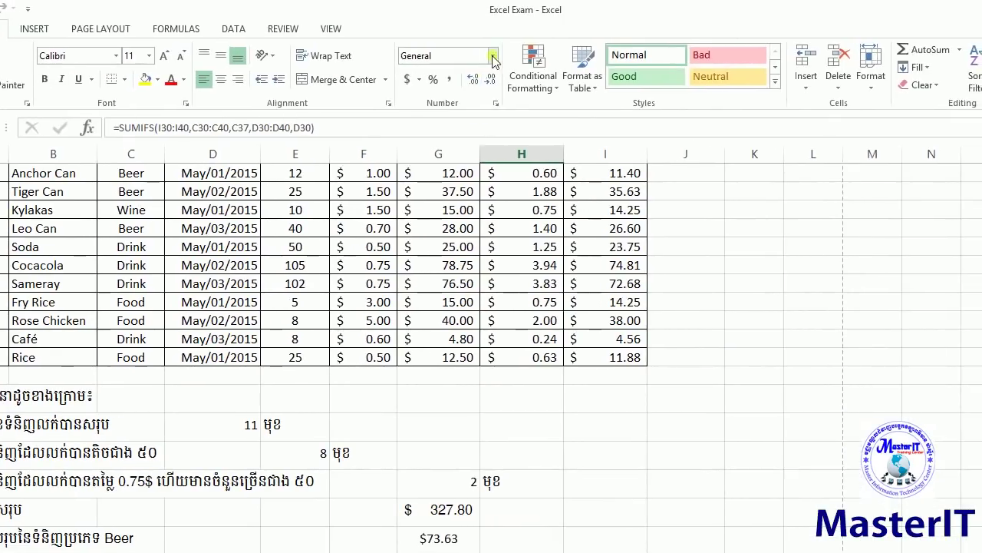
pyautogui.click(511, 37)
pyautogui.click(491, 164)
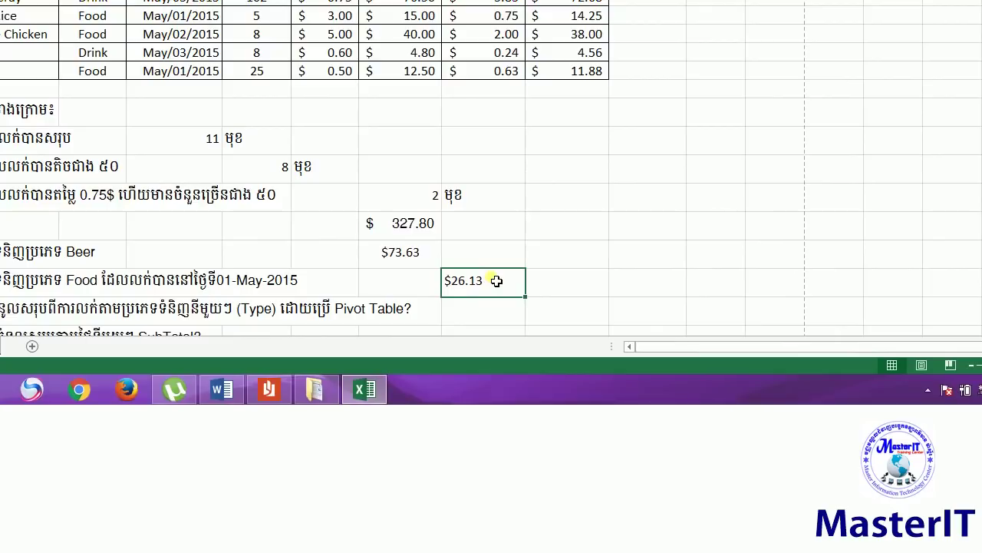
pyautogui.click(489, 275)
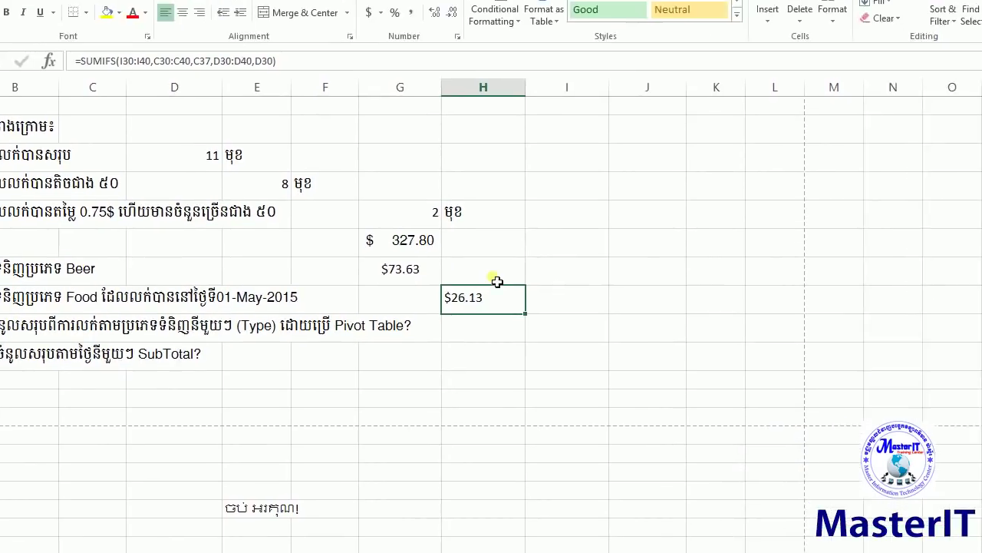
pyautogui.moveTo(494, 282); pyautogui.dragTo(492, 282)
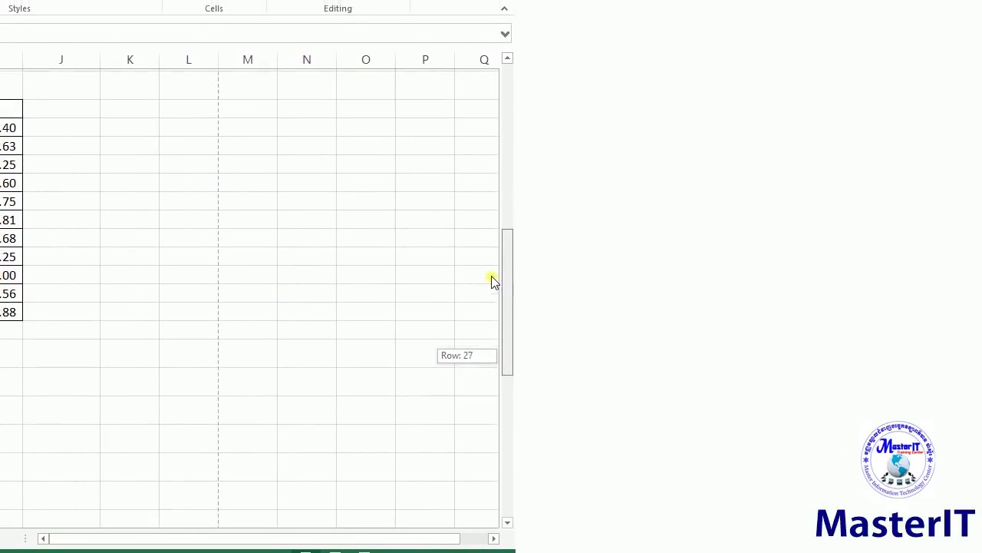
pyautogui.moveTo(492, 282); pyautogui.dragTo(493, 281)
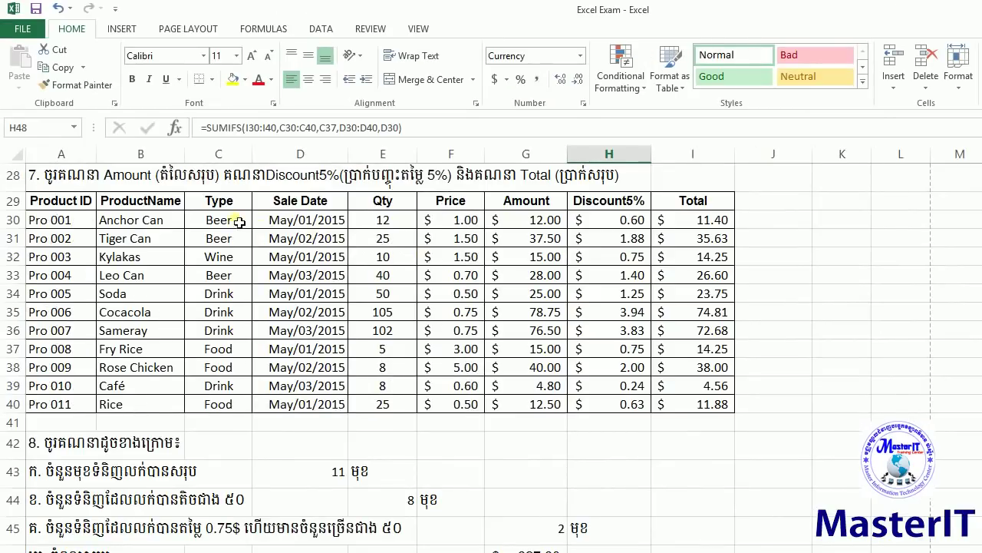
pyautogui.click(230, 221)
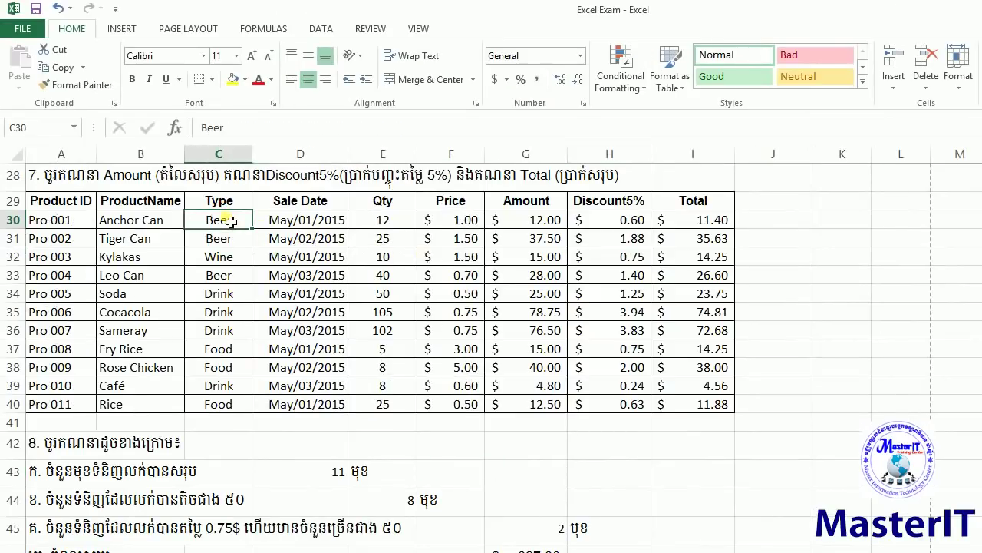
pyautogui.click(230, 281)
pyautogui.click(234, 283)
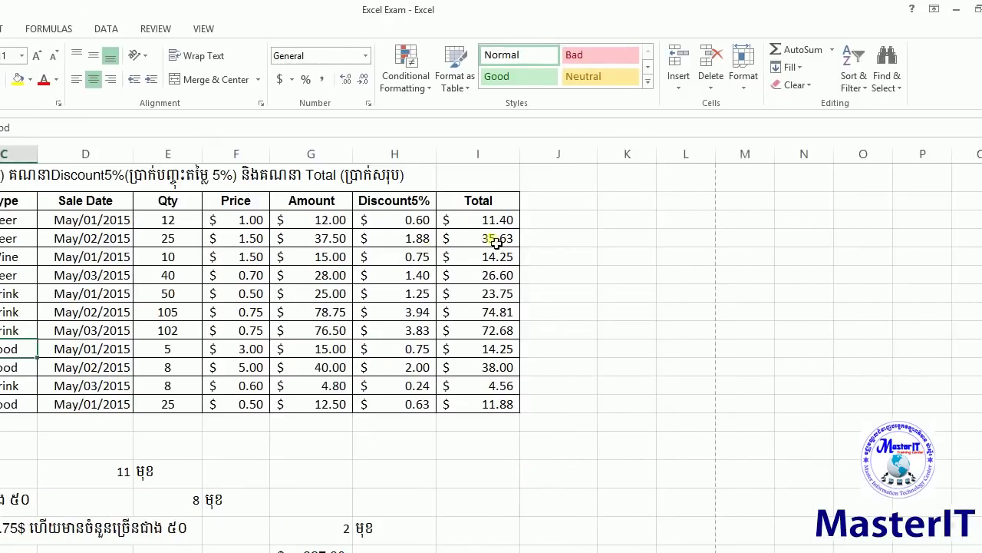
pyautogui.moveTo(718, 154); pyautogui.dragTo(719, 290)
pyautogui.moveTo(497, 282); pyautogui.dragTo(498, 295)
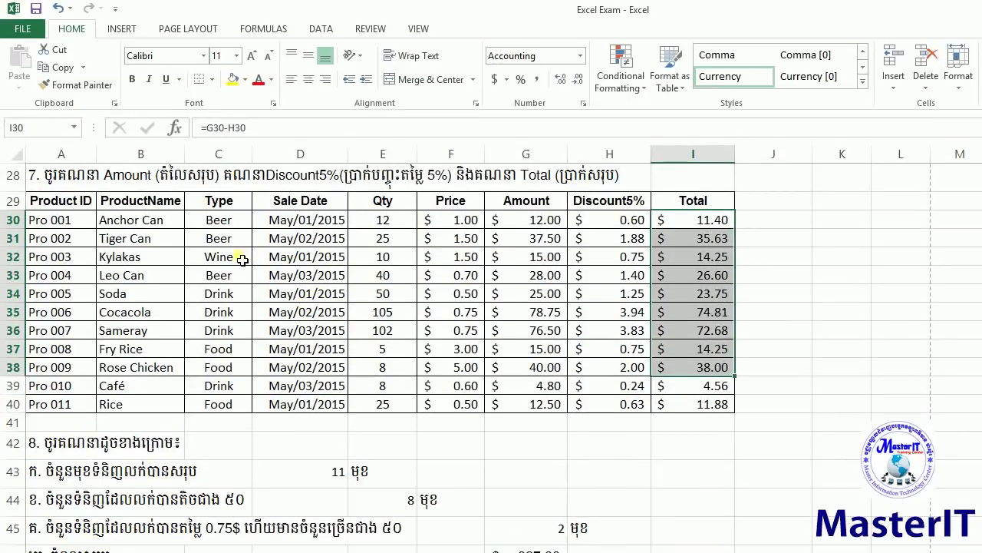
pyautogui.click(241, 261)
pyautogui.click(234, 293)
pyautogui.click(229, 282)
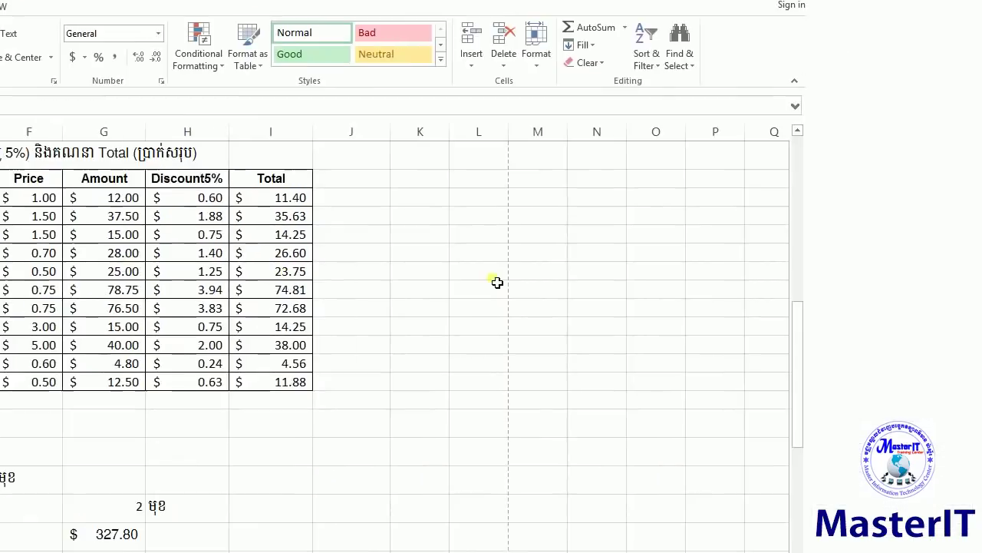
pyautogui.moveTo(492, 277); pyautogui.dragTo(491, 281)
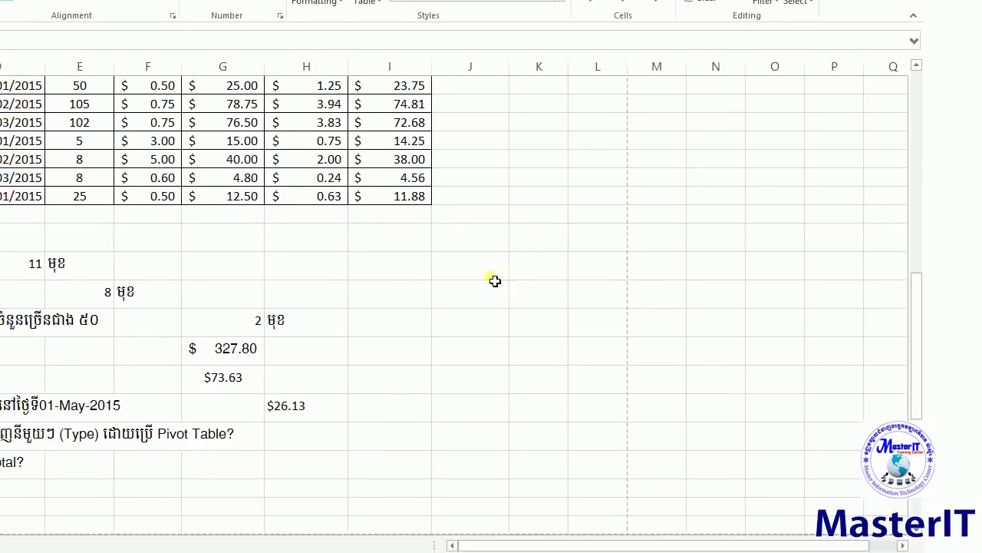
pyautogui.click(803, 109)
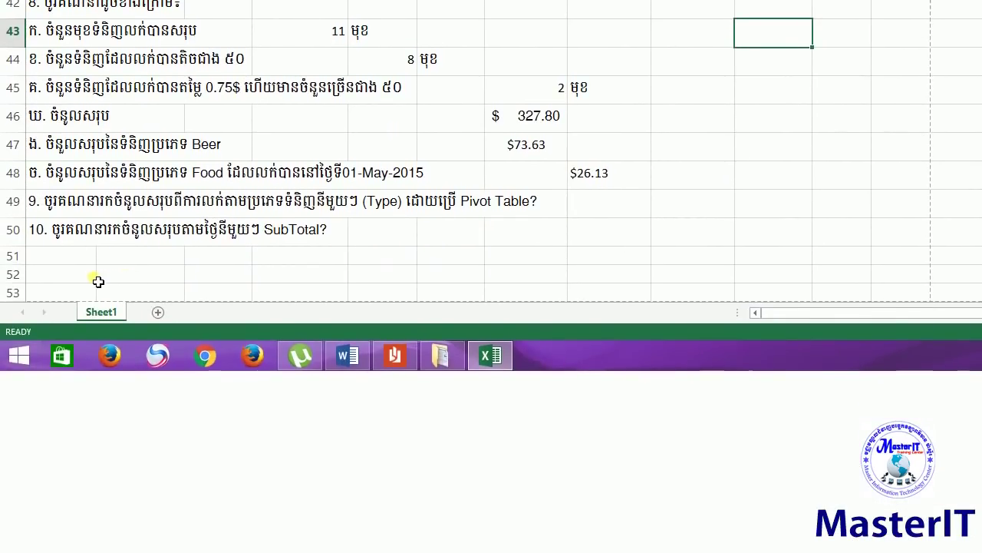
pyautogui.click(777, 227)
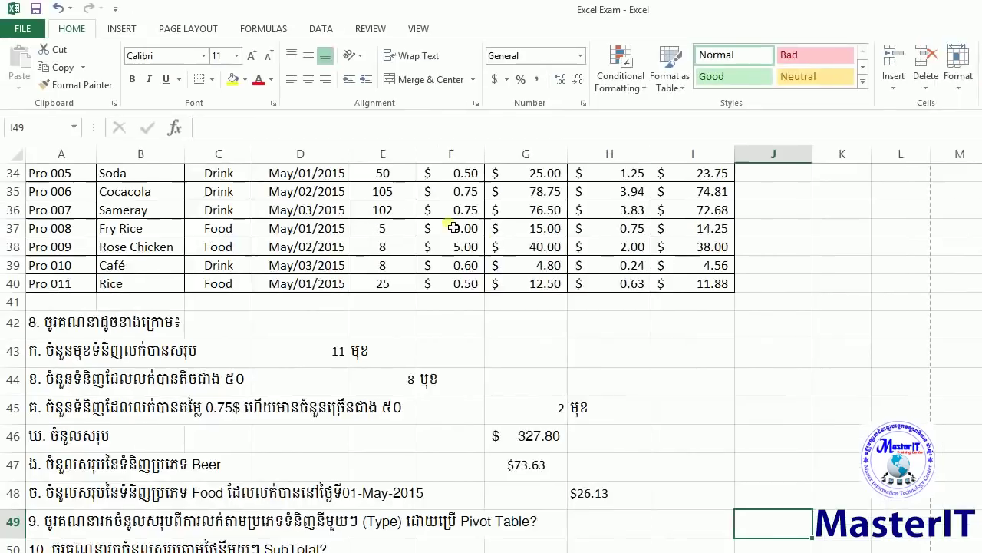
# Insert a PivotTable from Sheet1!$A$29:$I$40 placed on the existing worksheet at J49.
pyautogui.click(123, 31)
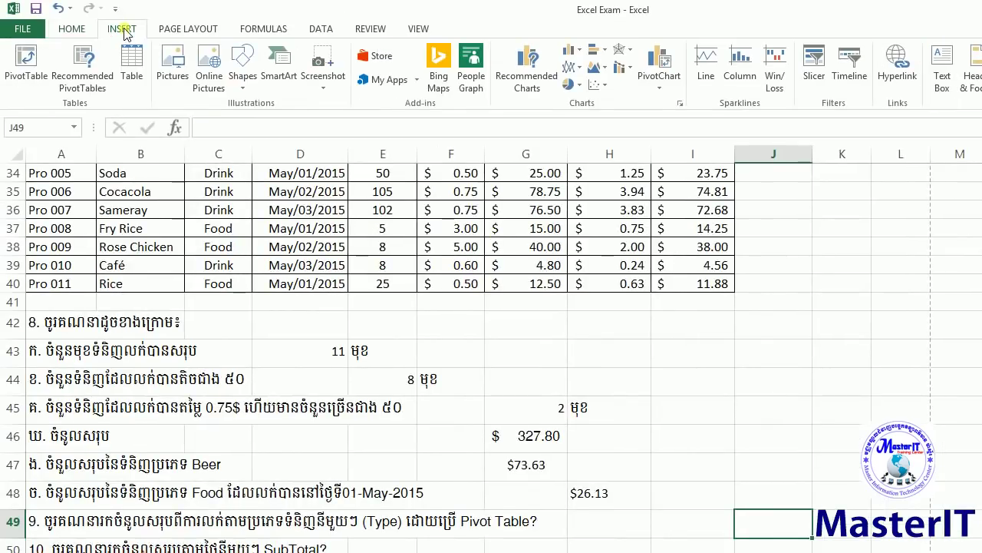
pyautogui.click(34, 54)
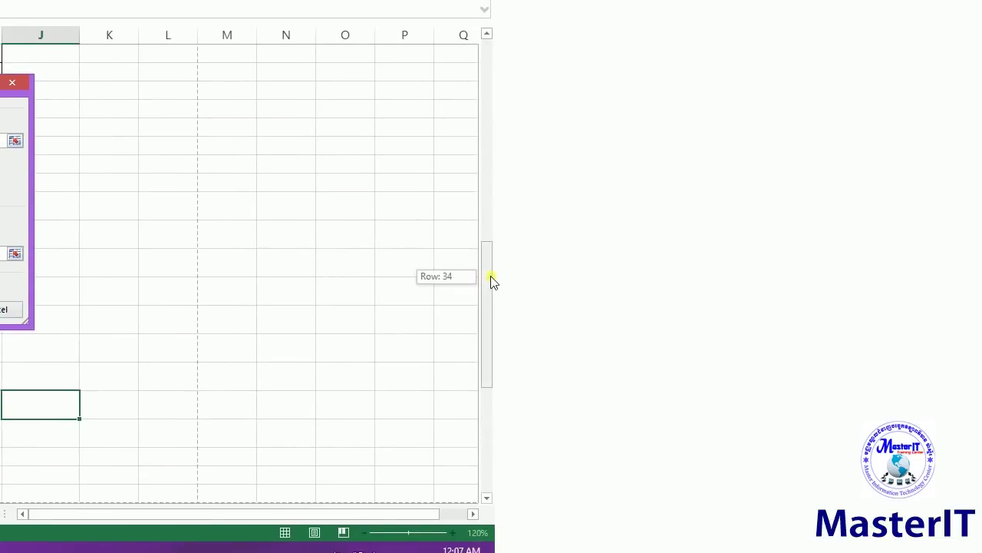
pyautogui.moveTo(492, 281); pyautogui.dragTo(491, 245)
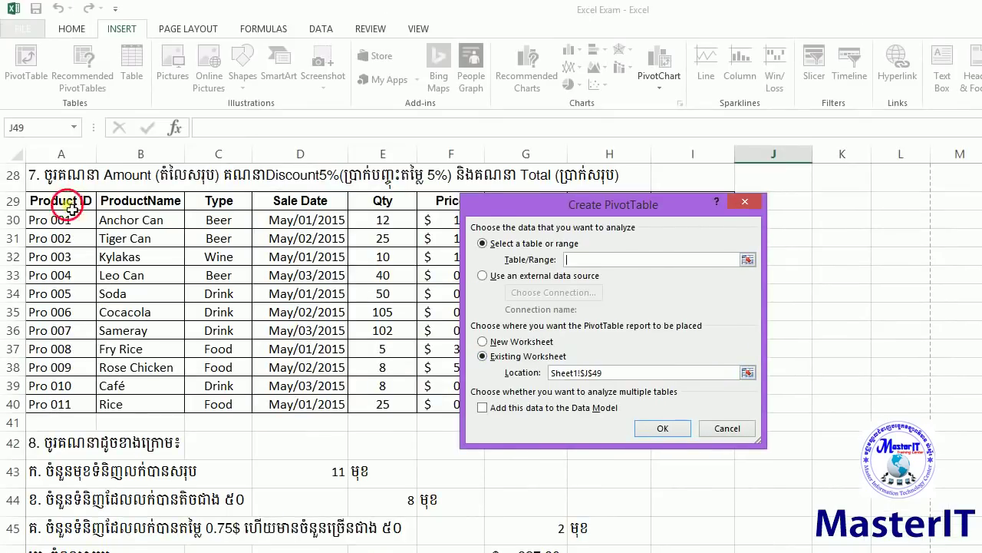
pyautogui.moveTo(72, 202); pyautogui.dragTo(729, 409)
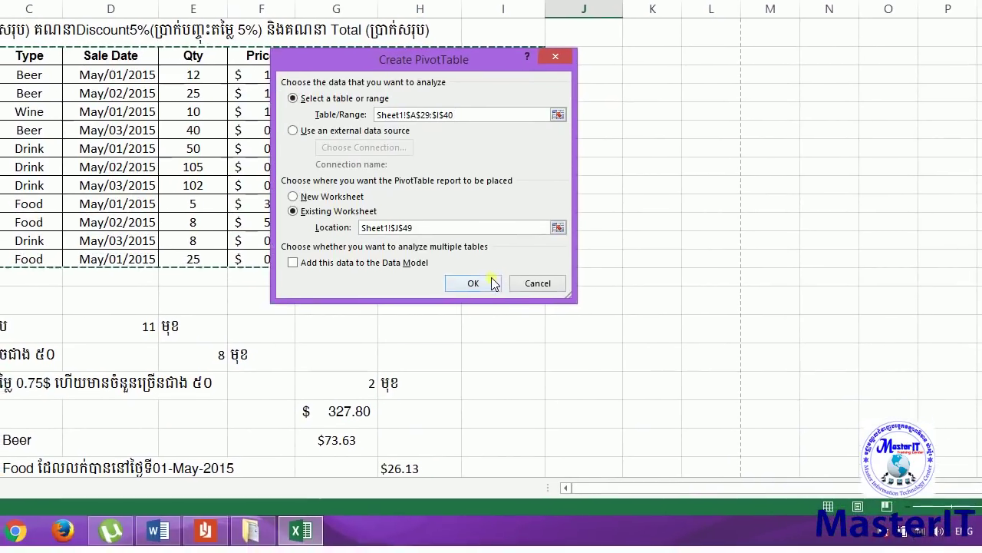
pyautogui.click(489, 301)
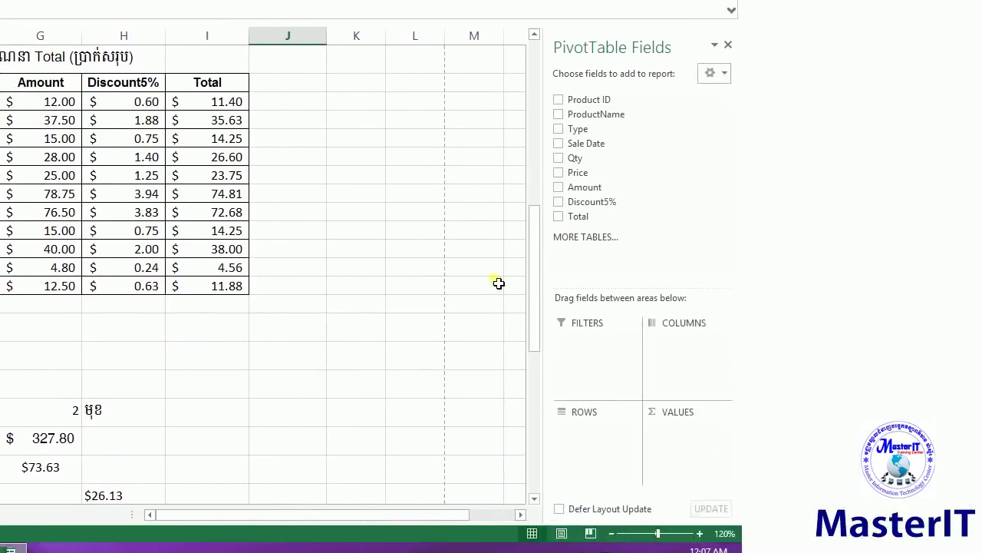
pyautogui.moveTo(493, 284); pyautogui.dragTo(492, 283)
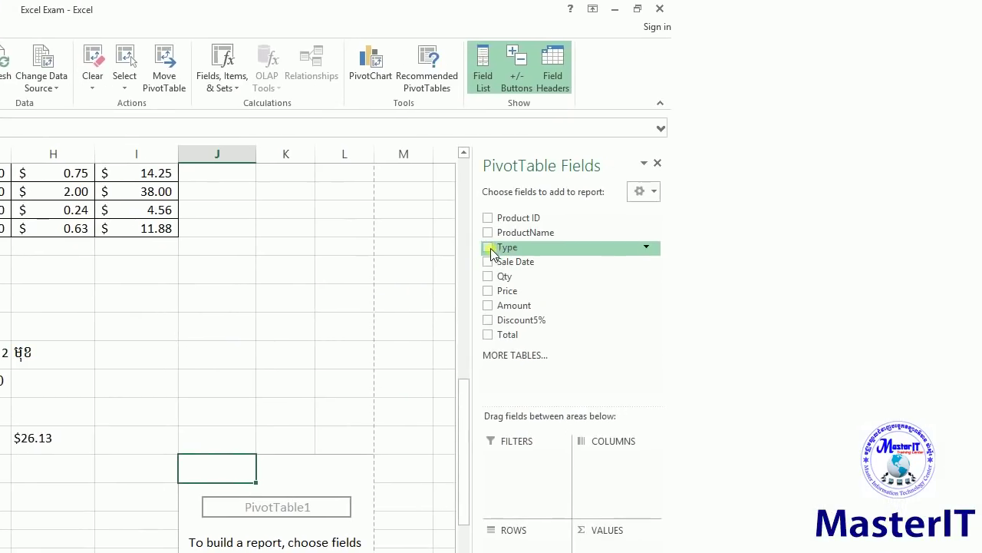
# Add Type as rows and Sum of Total as values: Beer 73.625, Drink 175.7975, Food 64.125, Wine 14.25.
pyautogui.click(489, 248)
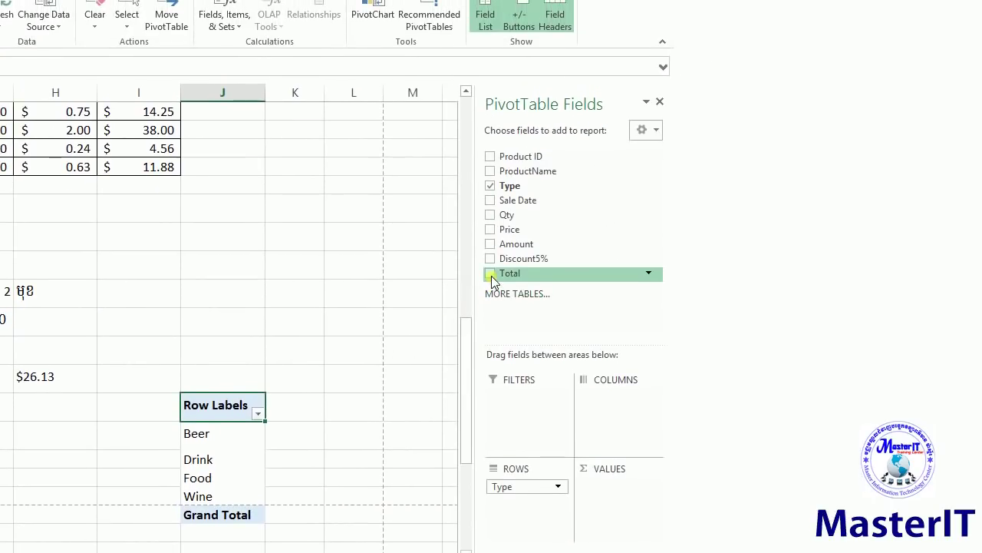
pyautogui.click(491, 276)
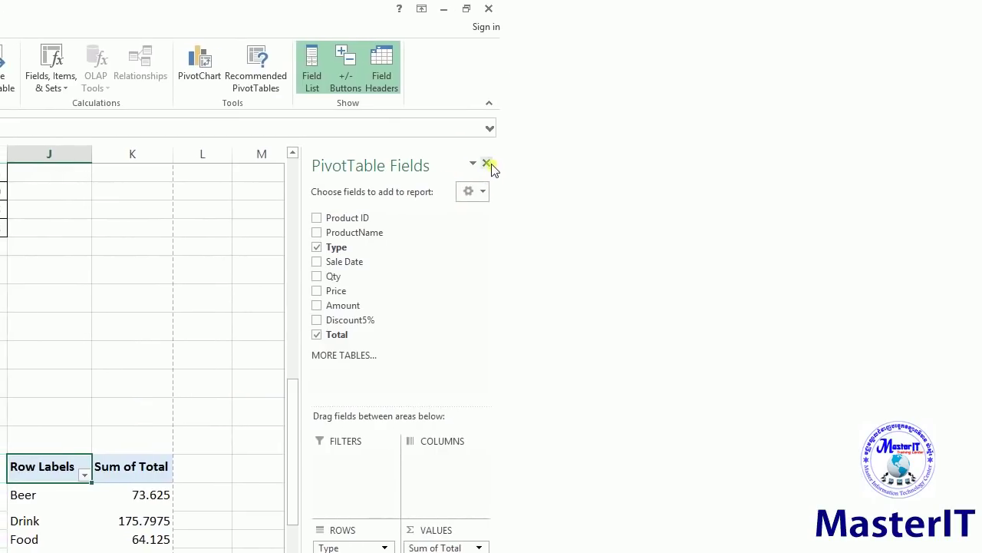
pyautogui.click(477, 164)
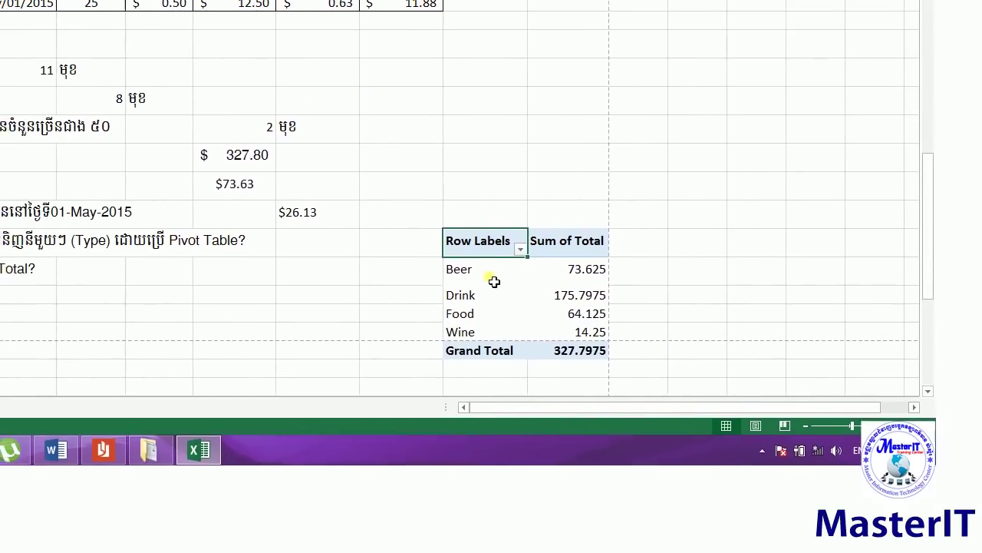
pyautogui.moveTo(495, 278); pyautogui.dragTo(585, 279)
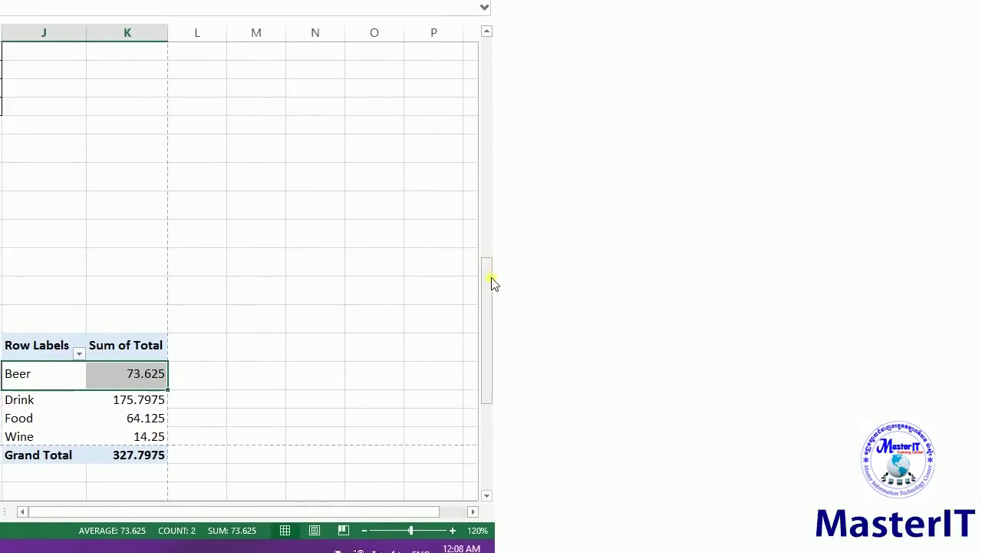
pyautogui.moveTo(501, 282); pyautogui.dragTo(495, 283)
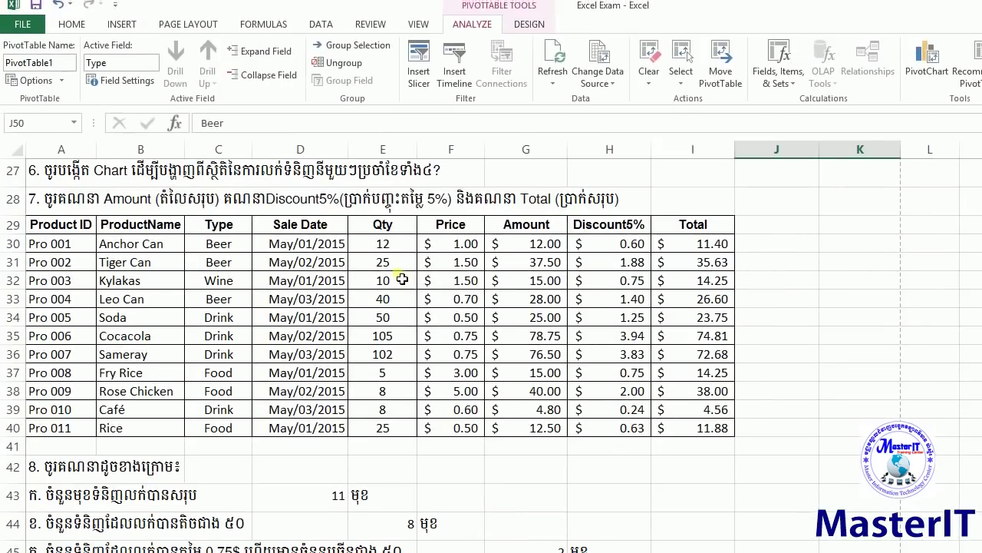
pyautogui.click(315, 266)
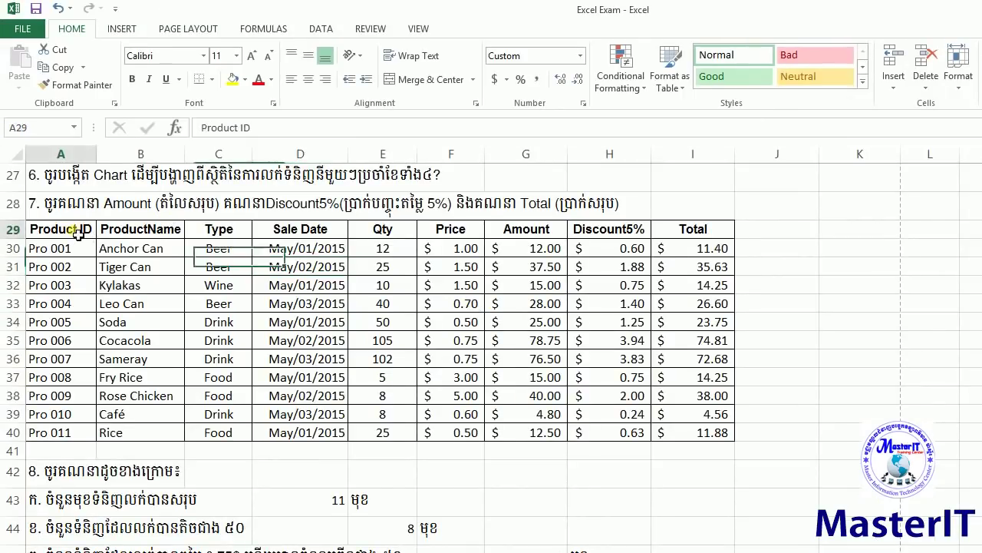
pyautogui.moveTo(76, 228); pyautogui.dragTo(322, 265)
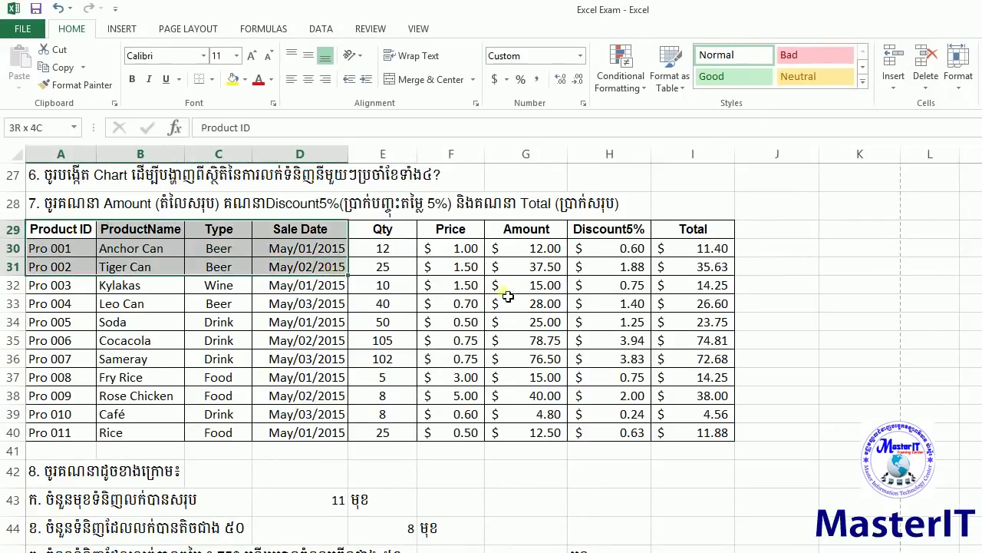
# Copy the sales table A29:I40 with headers and paste it starting at A55.
pyautogui.keyDown('shift'); pyautogui.click(724, 434); pyautogui.keyUp('shift')
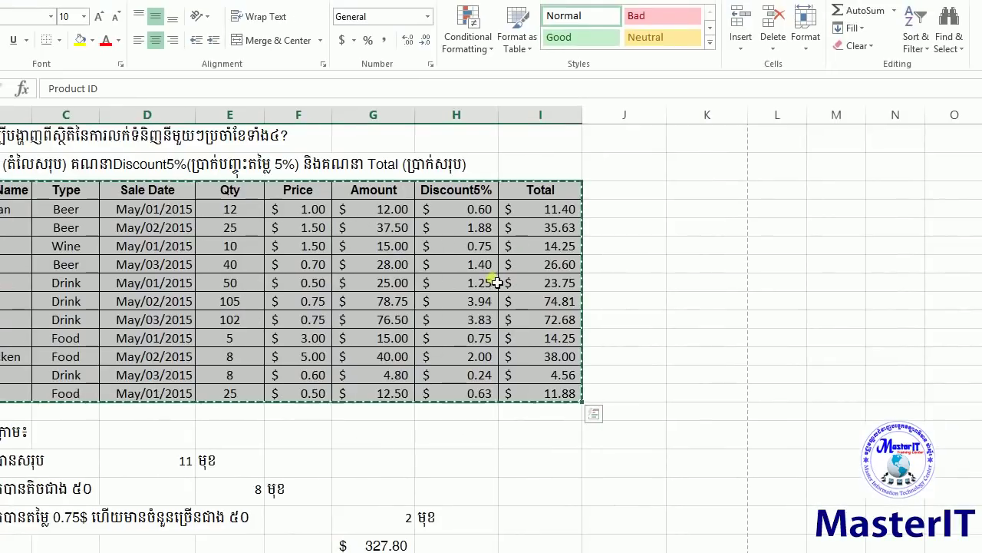
pyautogui.rightClick(495, 282)
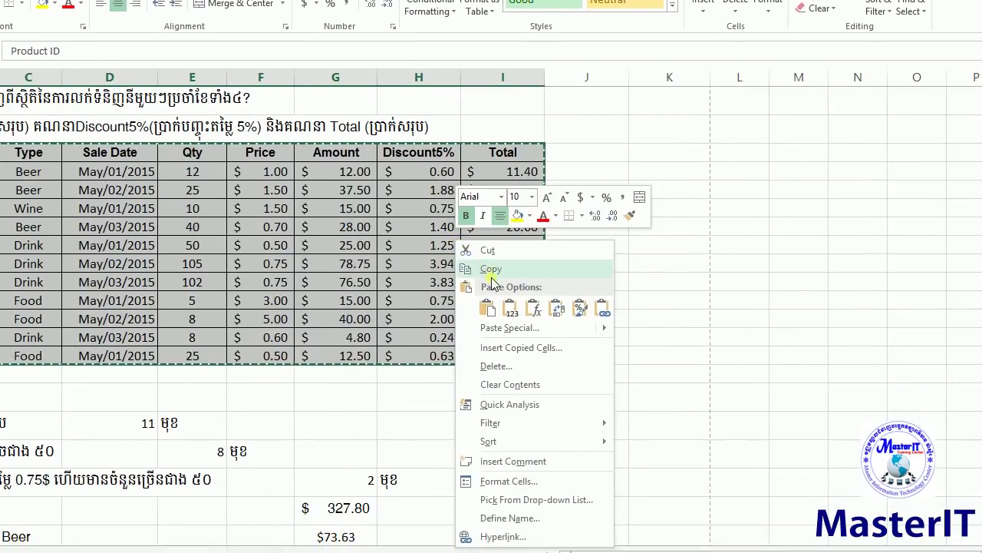
pyautogui.click(491, 277)
pyautogui.moveTo(493, 283); pyautogui.dragTo(492, 283)
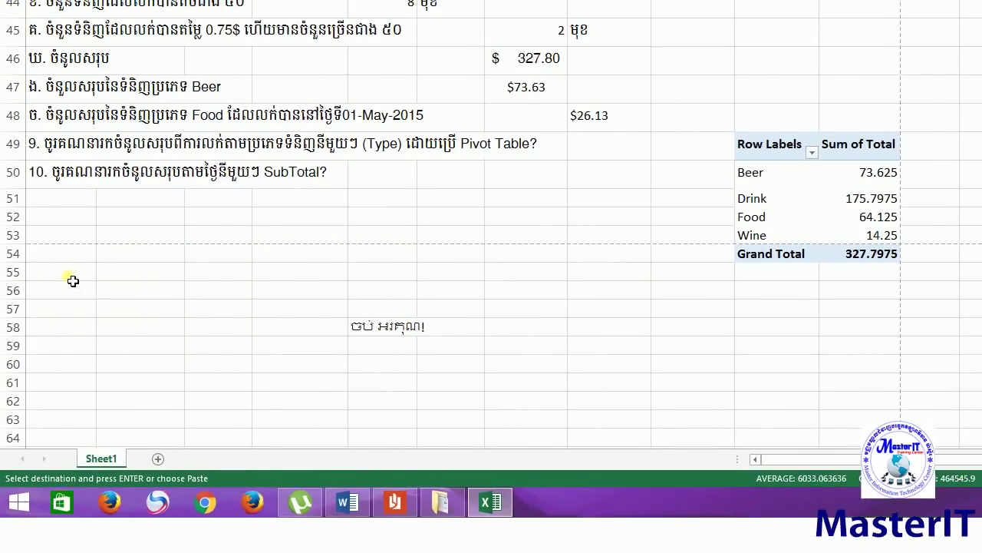
pyautogui.click(72, 281)
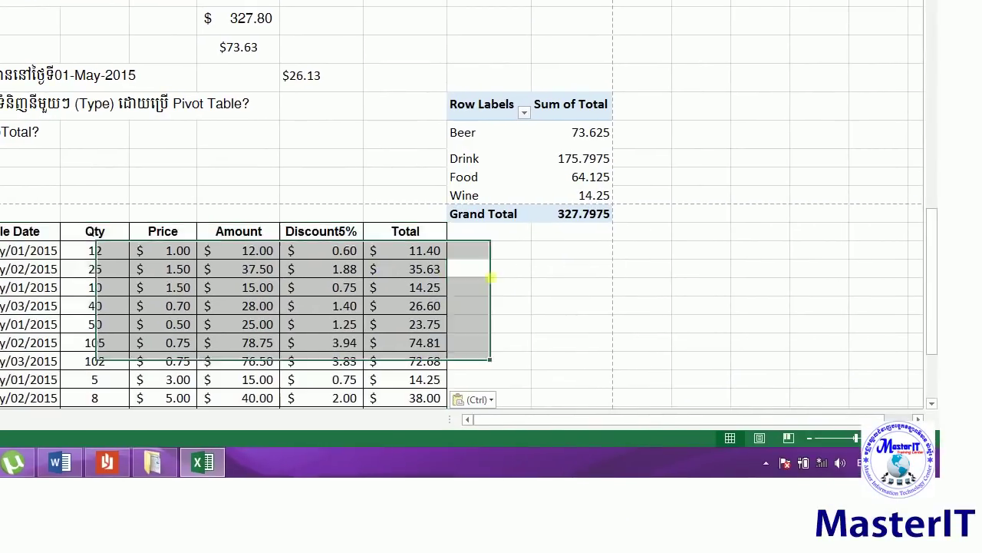
pyautogui.click(560, 278)
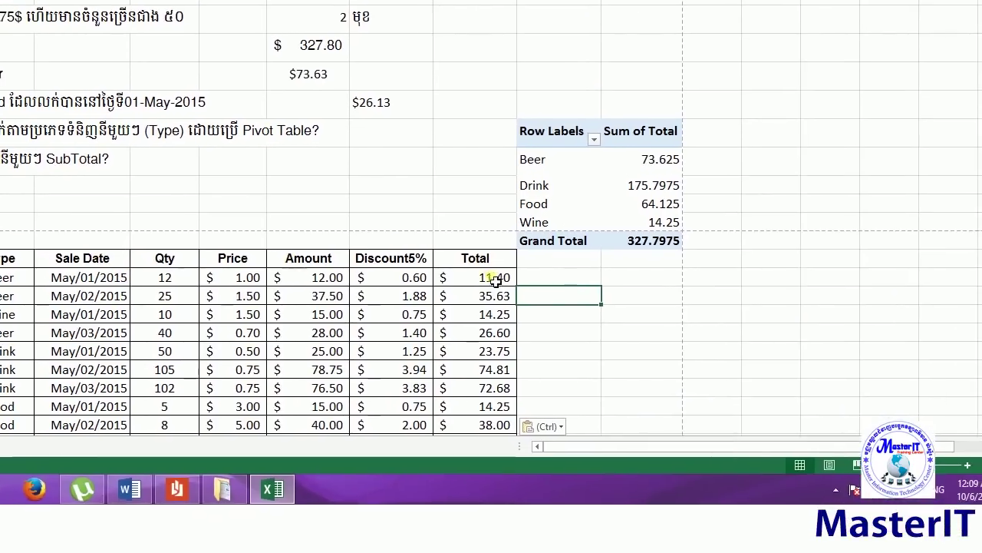
# Select the Sale Date column of the copied table, starting at D56.
pyautogui.moveTo(695, 275); pyautogui.dragTo(694, 367)
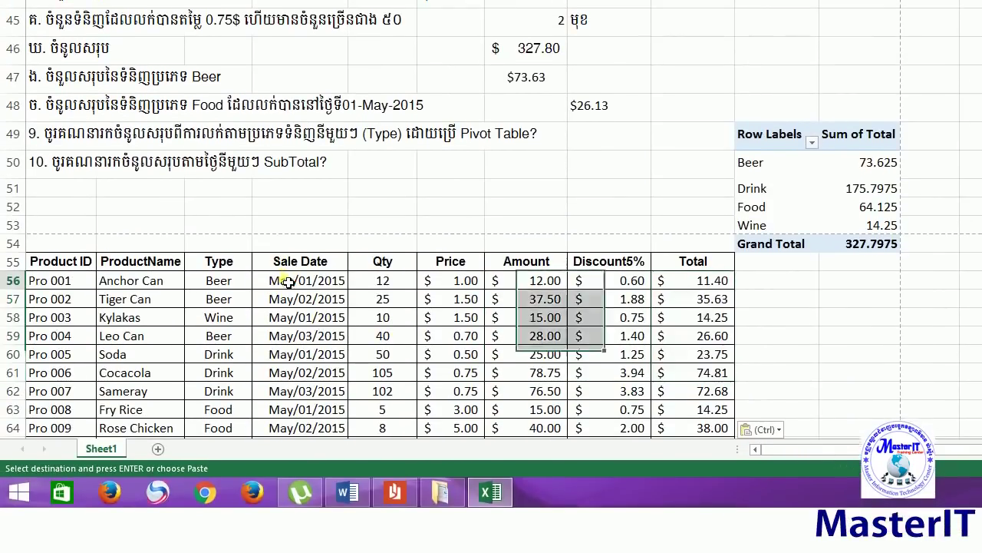
pyautogui.moveTo(284, 281); pyautogui.dragTo(302, 373)
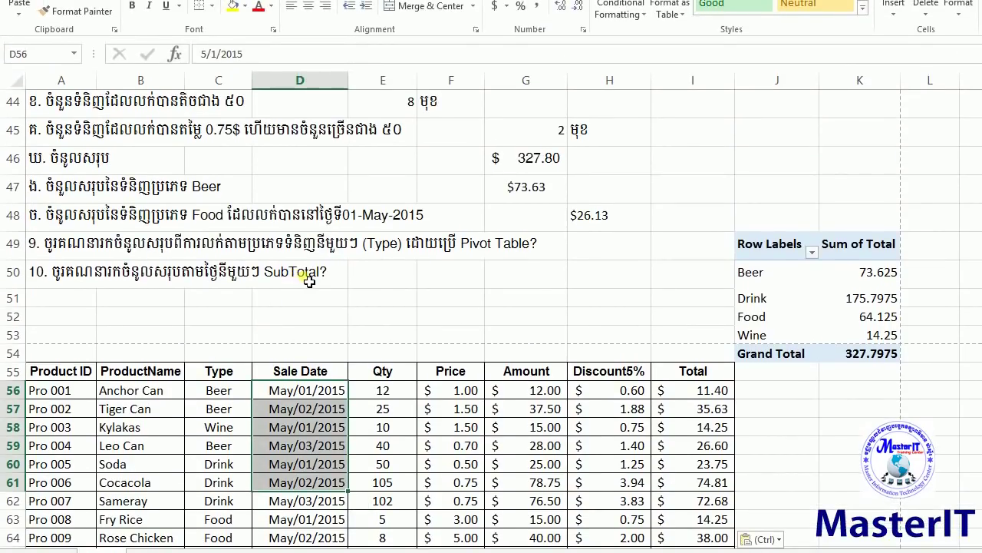
pyautogui.click(310, 281)
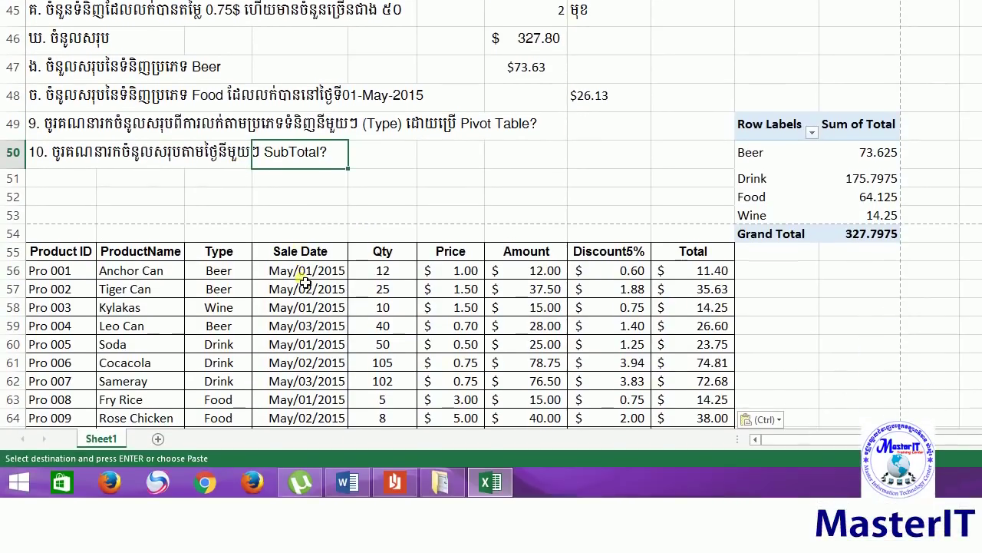
pyautogui.click(306, 281)
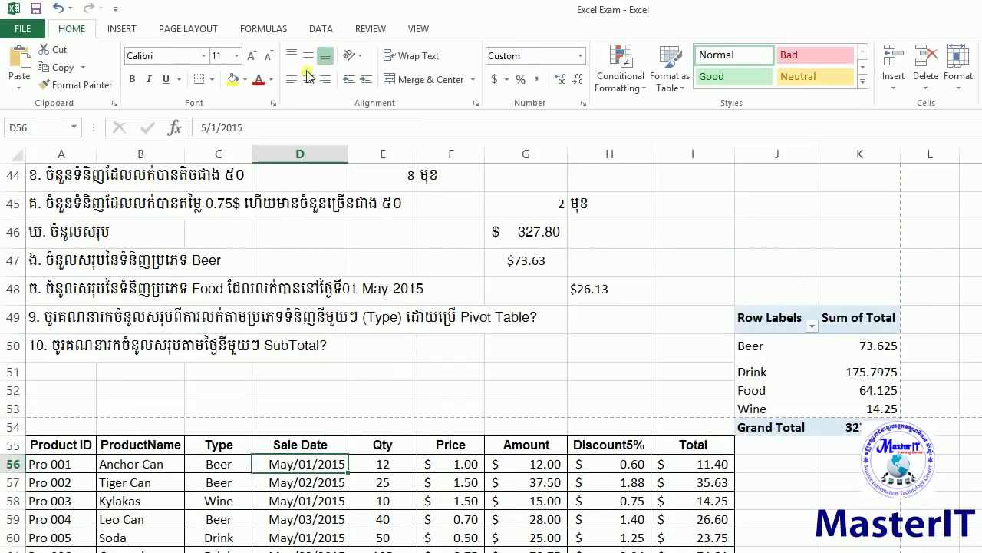
pyautogui.click(322, 29)
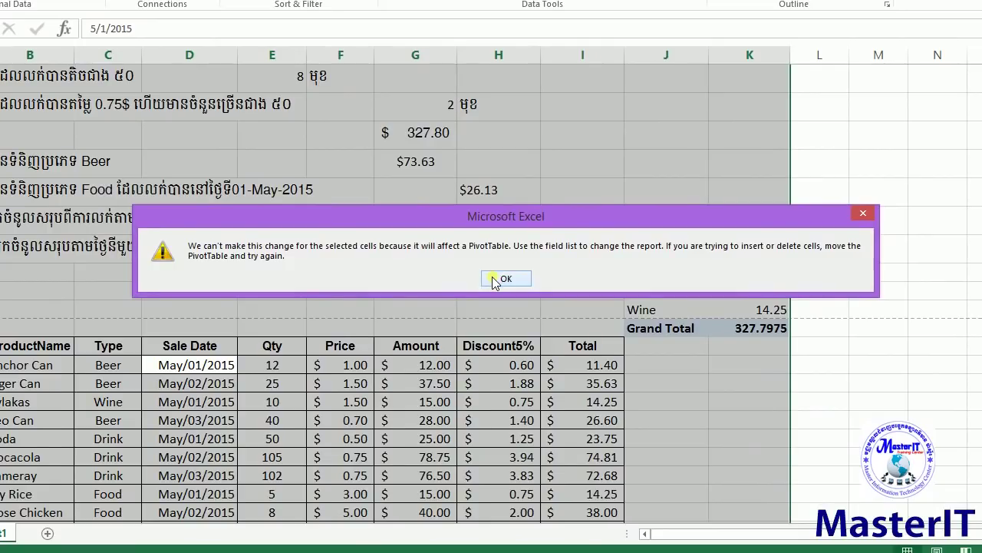
# Dismiss the PivotTable warning and insert a blank row 55 above the copied table's headers.
pyautogui.click(495, 281)
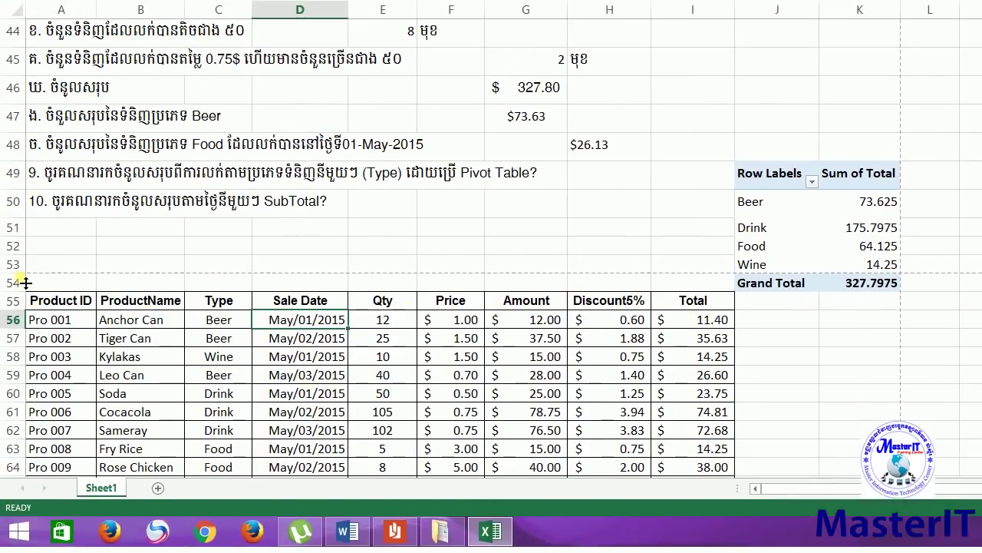
pyautogui.click(14, 278)
pyautogui.rightClick(29, 286)
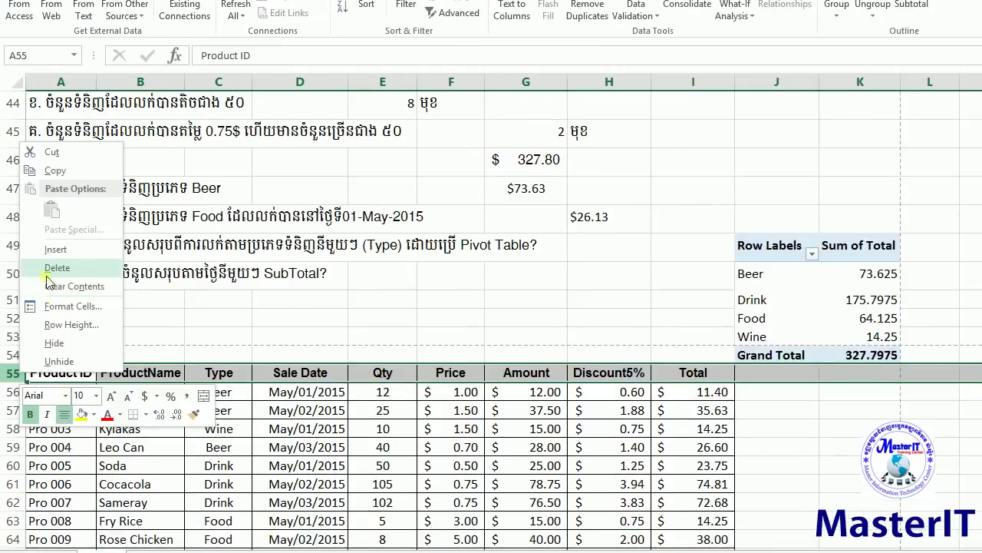
pyautogui.click(54, 271)
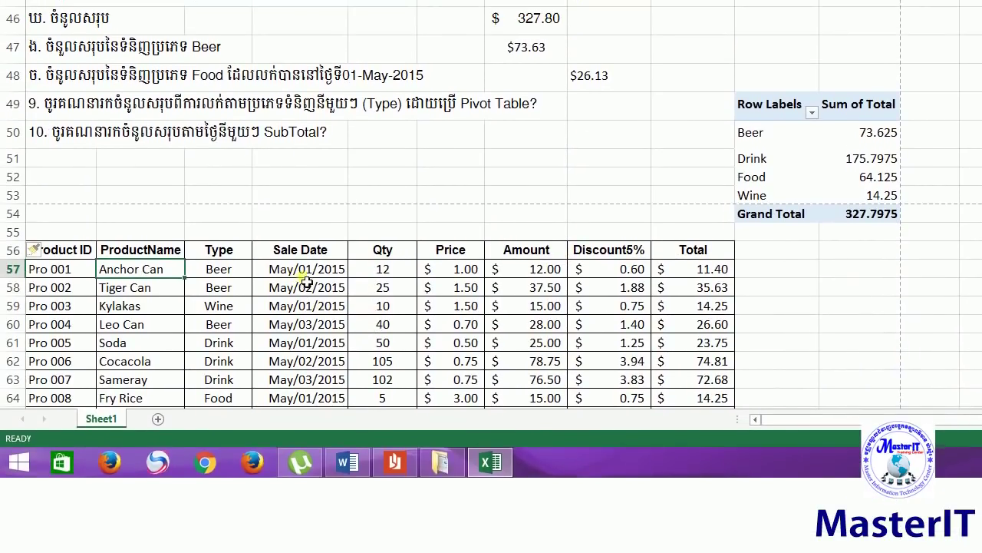
pyautogui.click(305, 277)
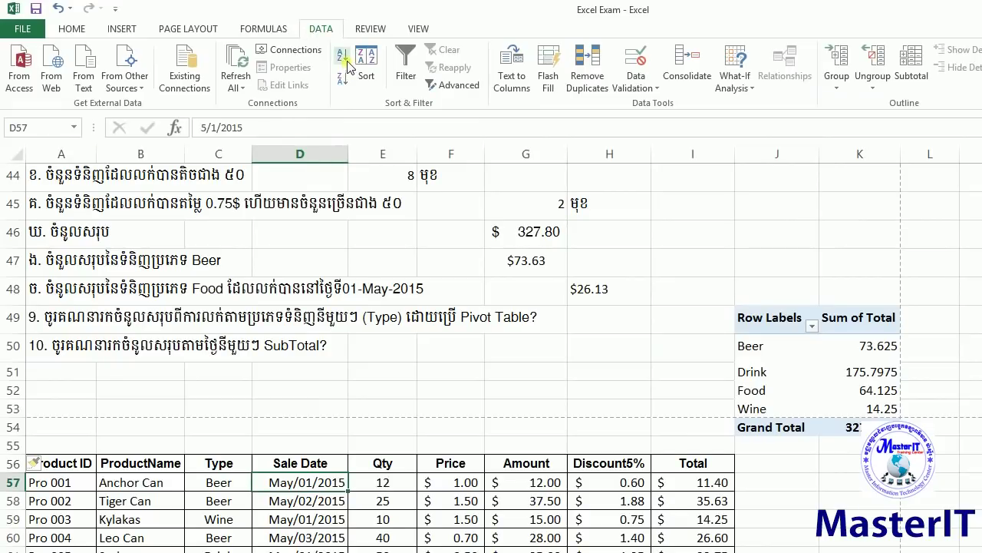
# Sort the copied table A to Z by Sale Date, May/01/2015 through May/03/2015.
pyautogui.click(346, 63)
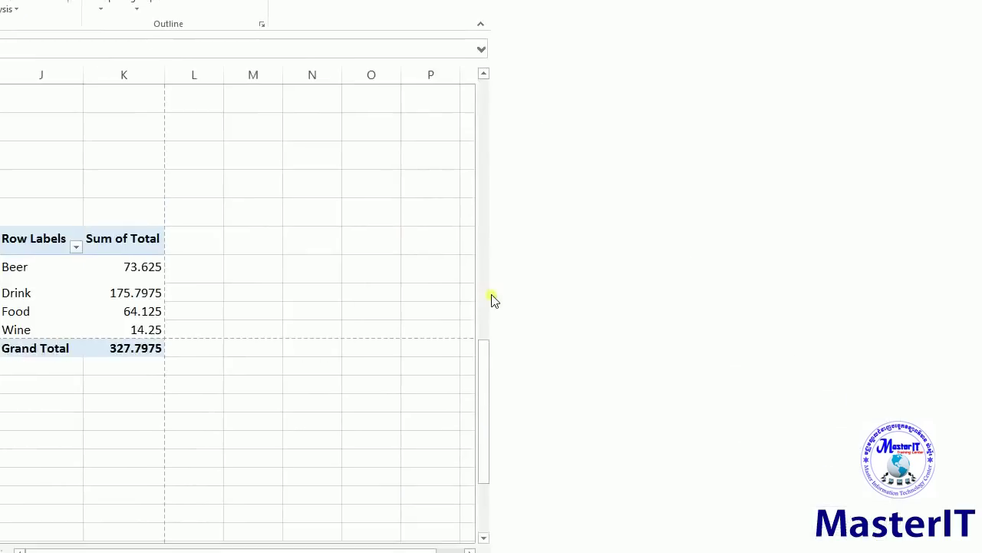
pyautogui.moveTo(491, 299); pyautogui.dragTo(493, 284)
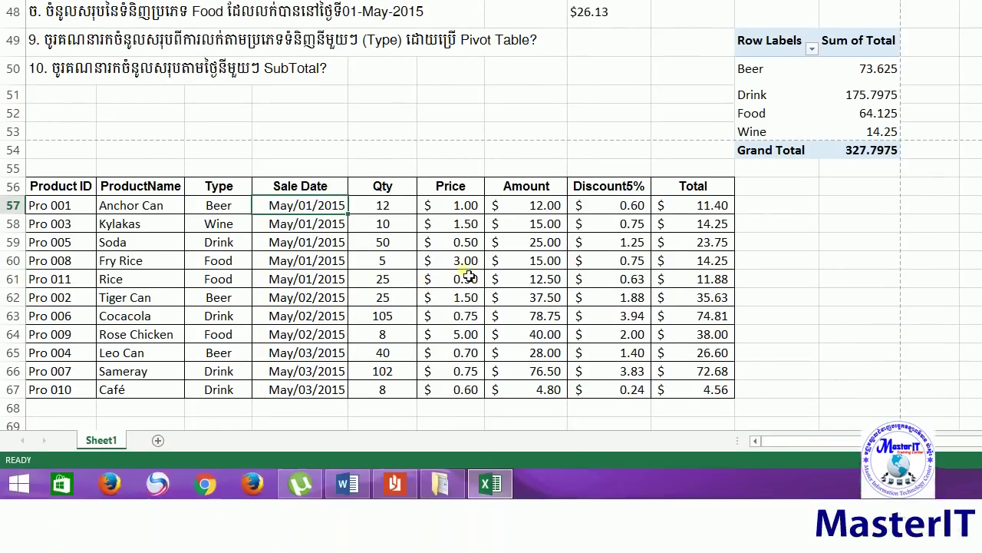
pyautogui.click(398, 376)
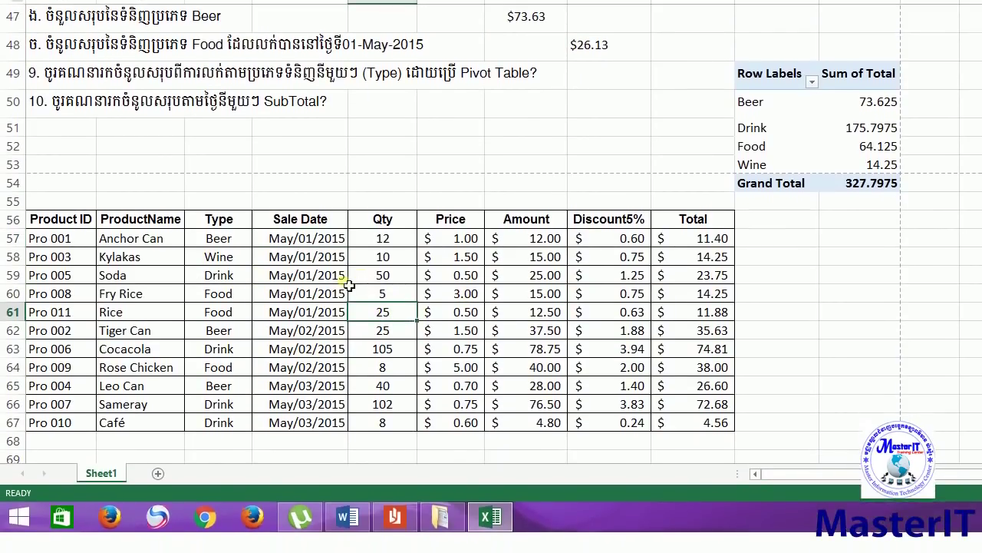
pyautogui.click(341, 313)
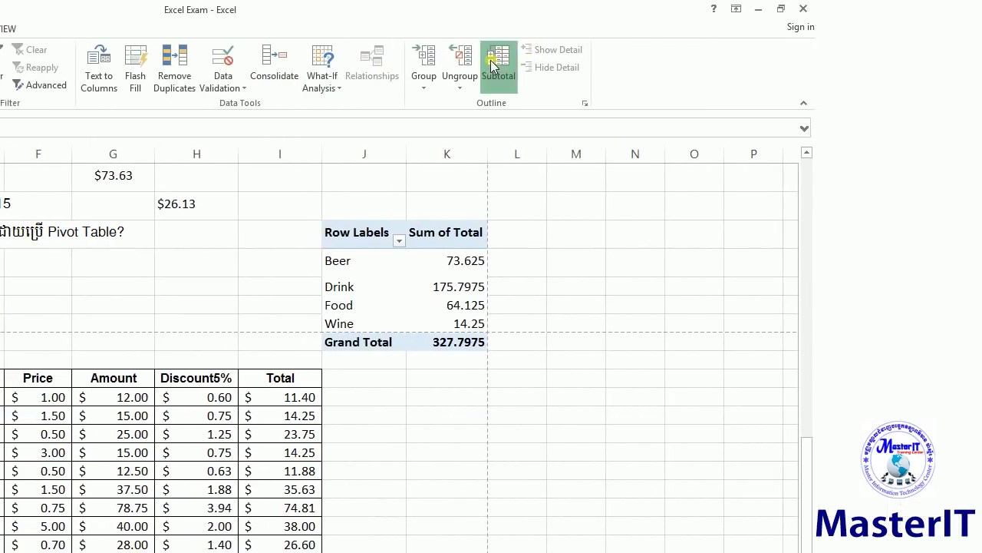
# Add Sum subtotals of Total at each change in Type, e.g. Beer Total $11.40, Food Total $26.13.
pyautogui.click(906, 63)
pyautogui.moveTo(507, 199); pyautogui.dragTo(490, 201)
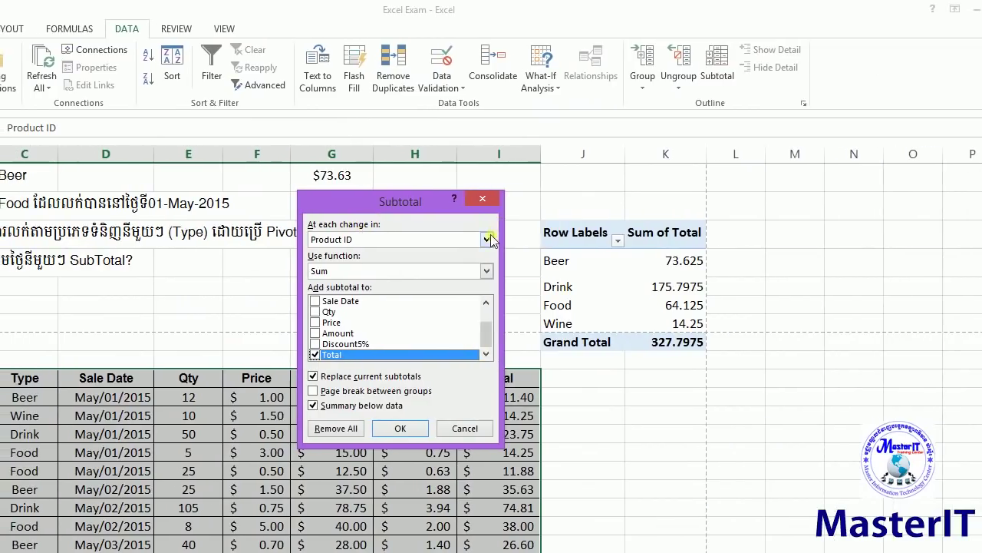
pyautogui.click(490, 239)
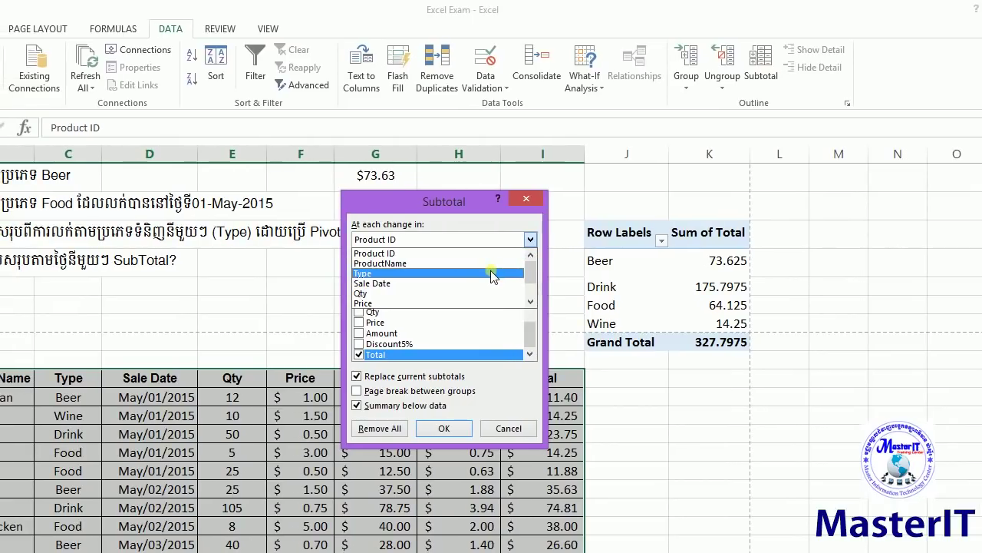
pyautogui.click(491, 273)
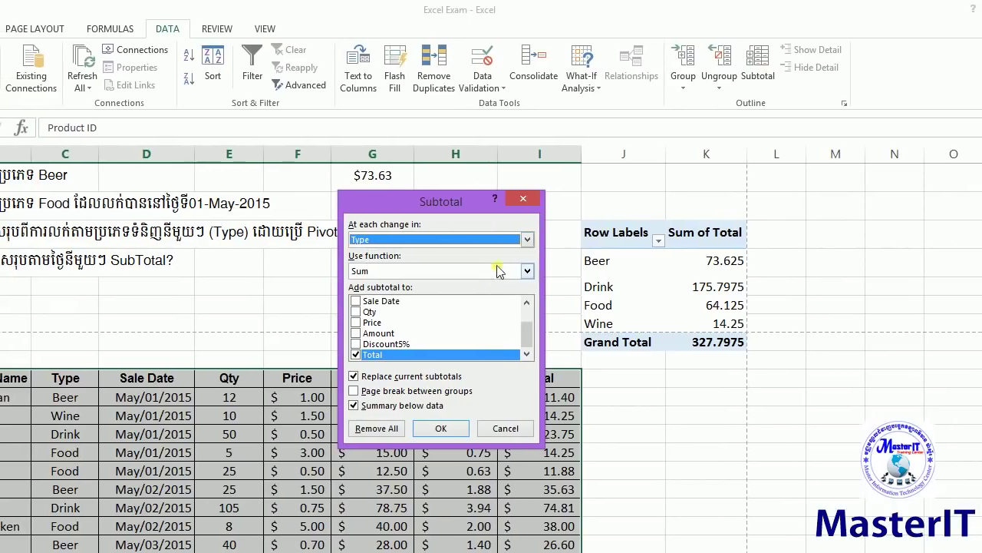
pyautogui.click(529, 271)
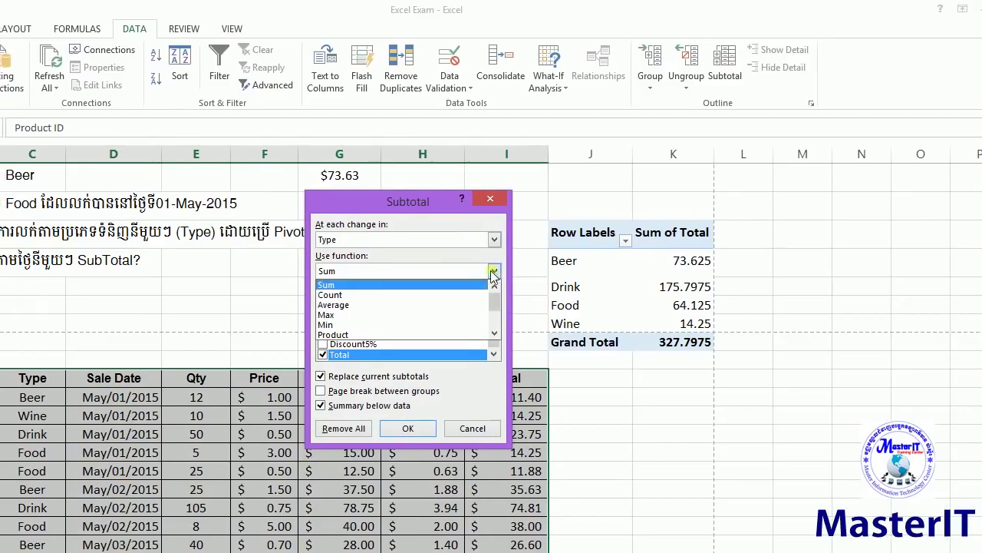
pyautogui.click(473, 287)
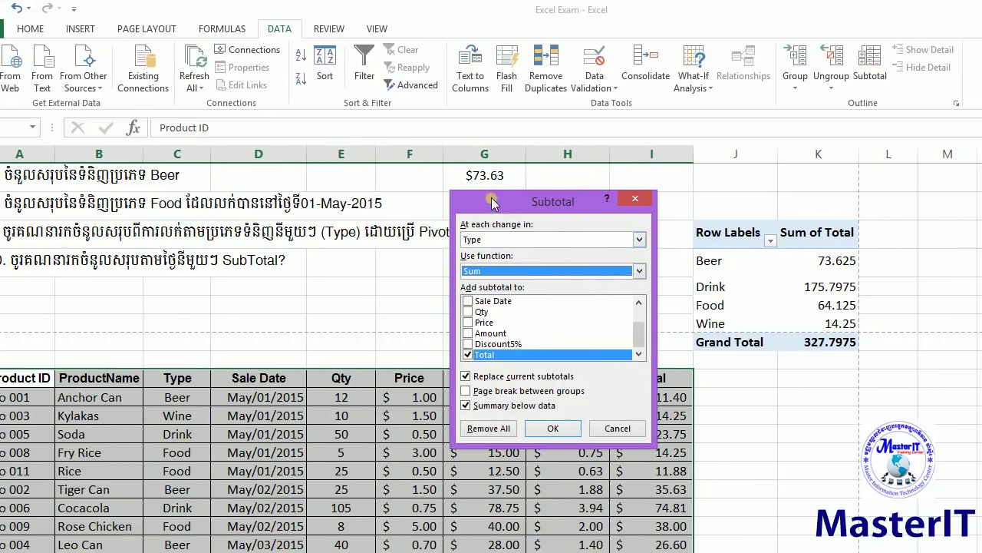
pyautogui.moveTo(492, 201); pyautogui.dragTo(422, 196)
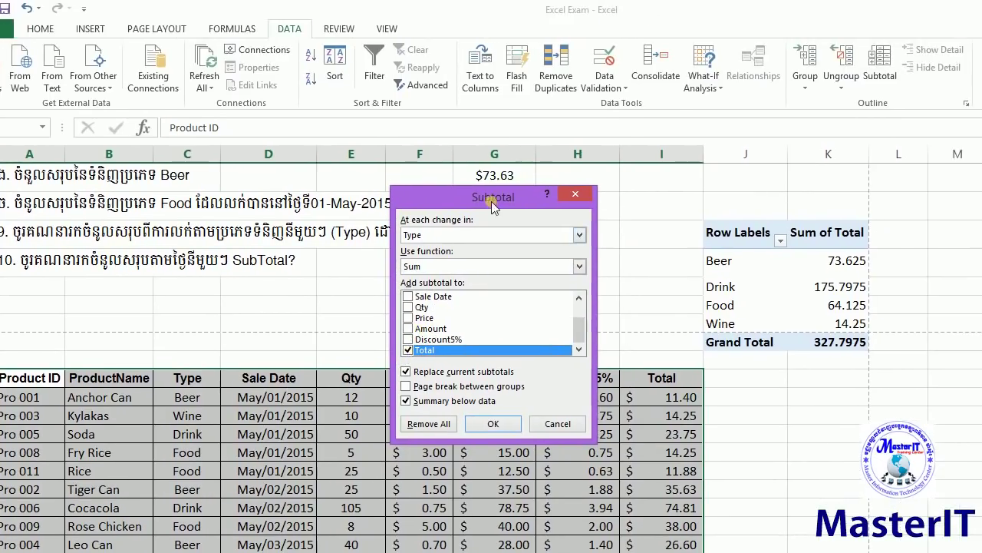
pyautogui.moveTo(491, 123); pyautogui.dragTo(477, 123)
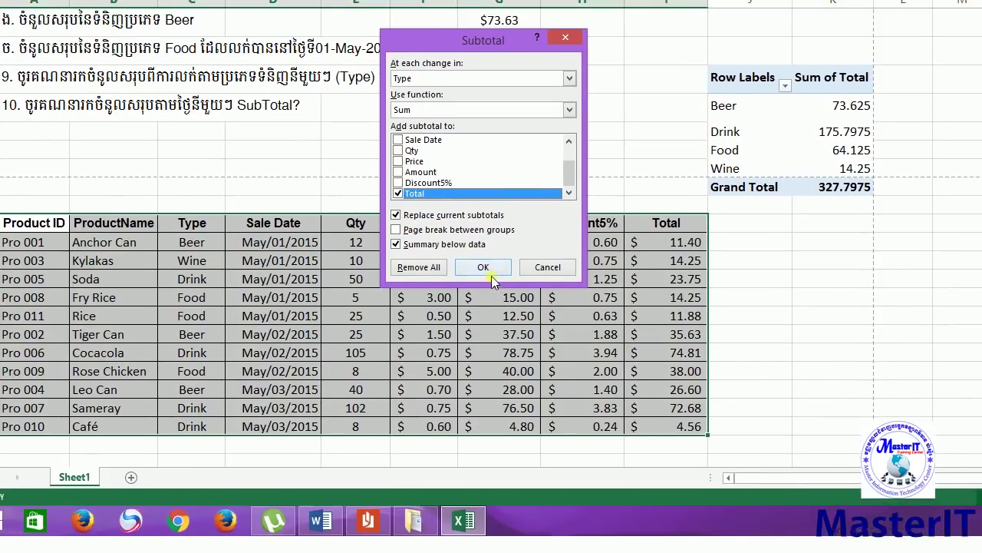
pyautogui.click(509, 352)
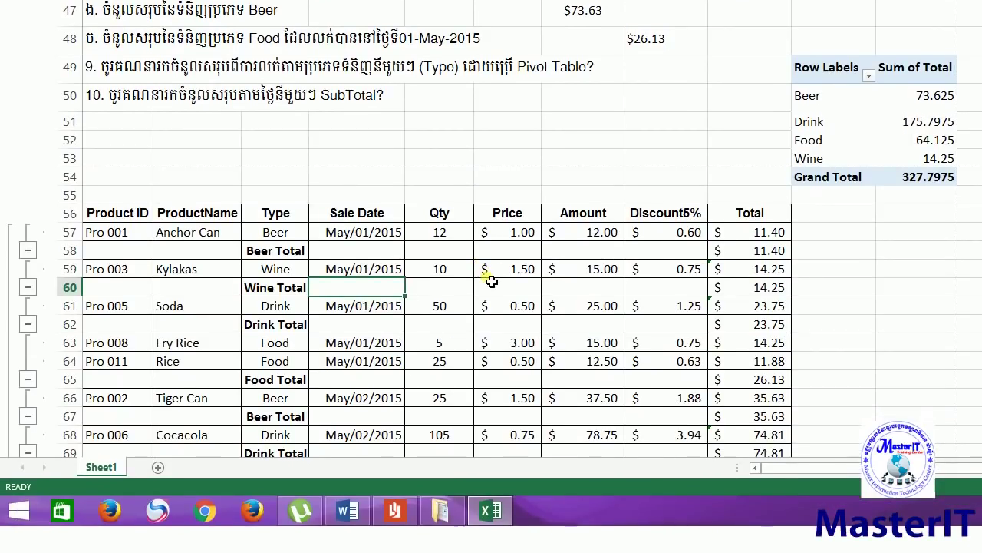
pyautogui.click(495, 270)
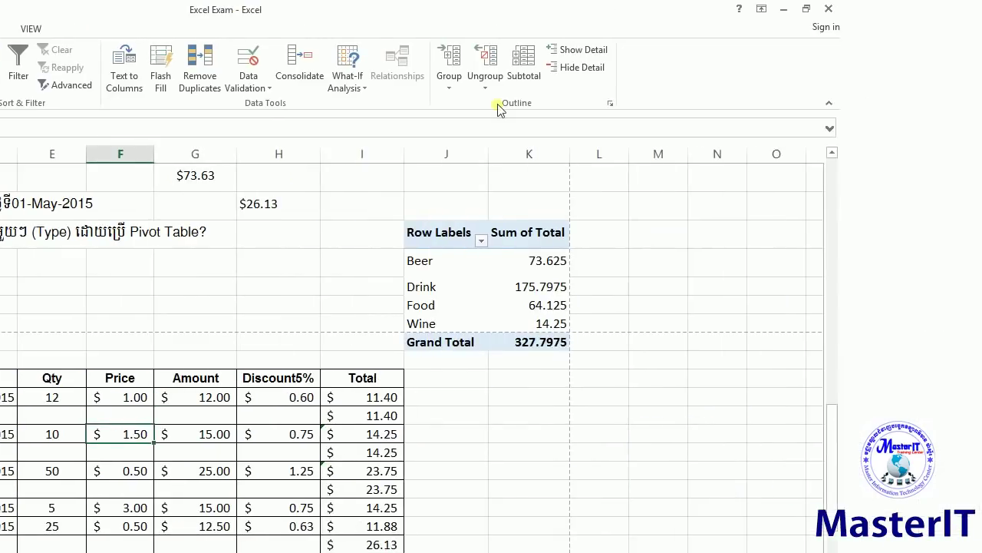
# Replace the subtotals with Sum of Total per Sale Date, e.g. May/01/2015 Total $75.53.
pyautogui.click(524, 68)
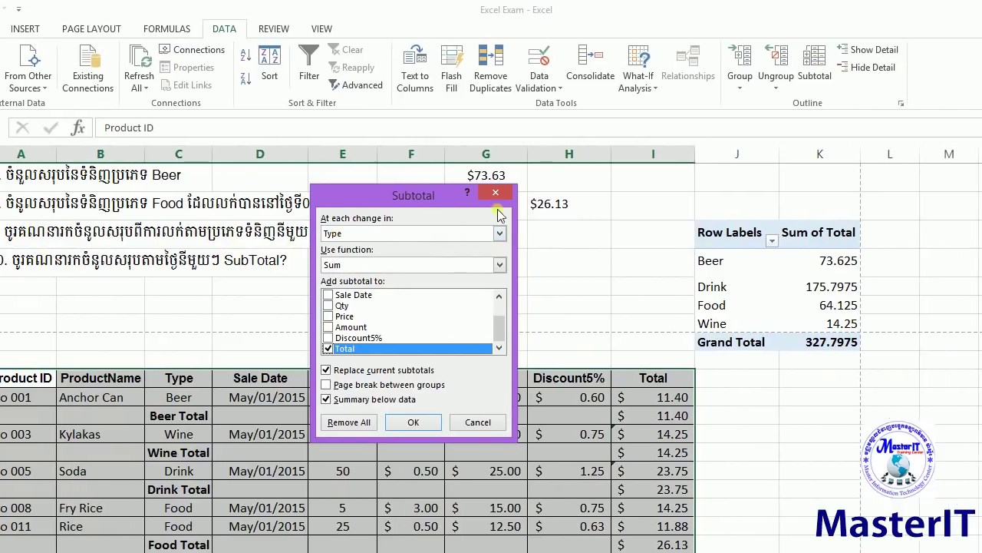
pyautogui.click(492, 234)
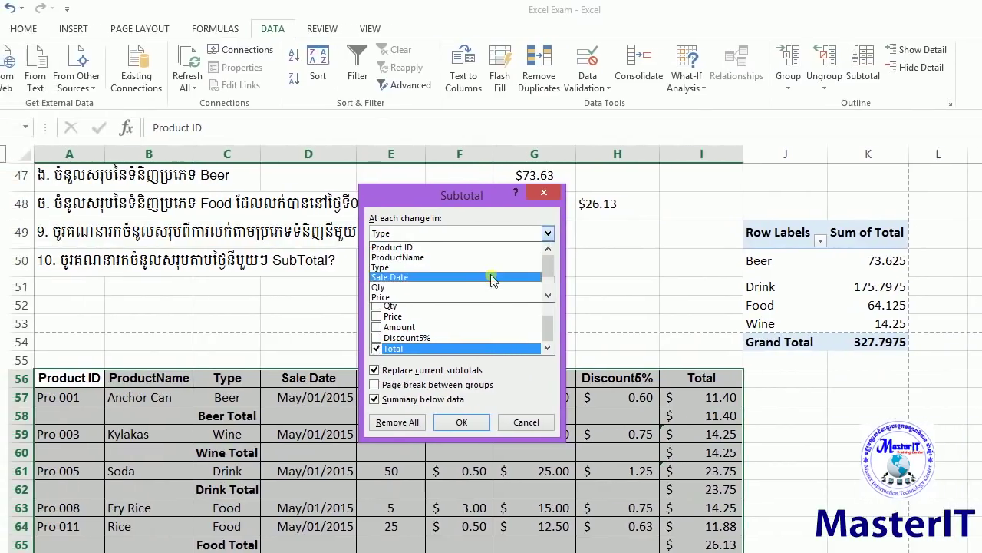
pyautogui.click(432, 277)
pyautogui.moveTo(459, 192); pyautogui.dragTo(492, 170)
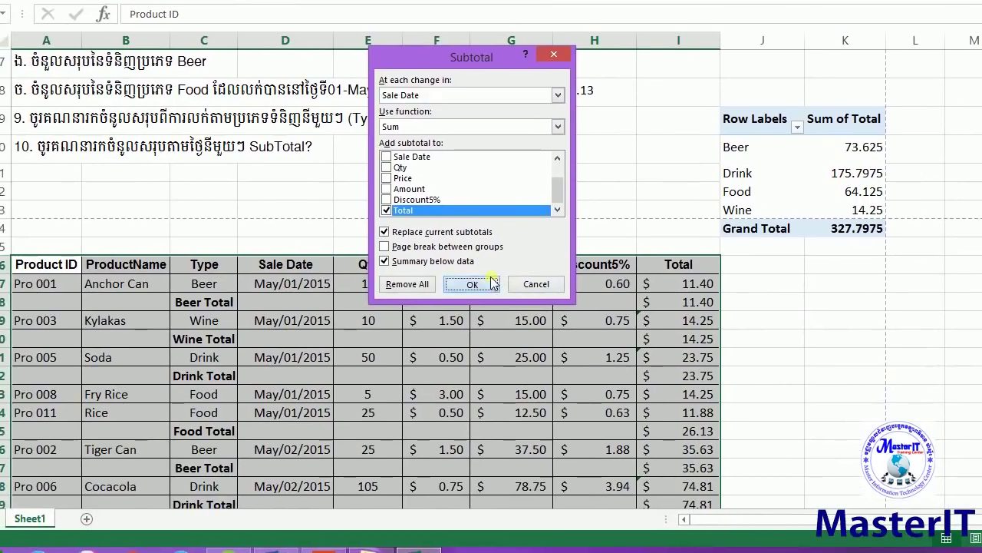
pyautogui.click(491, 283)
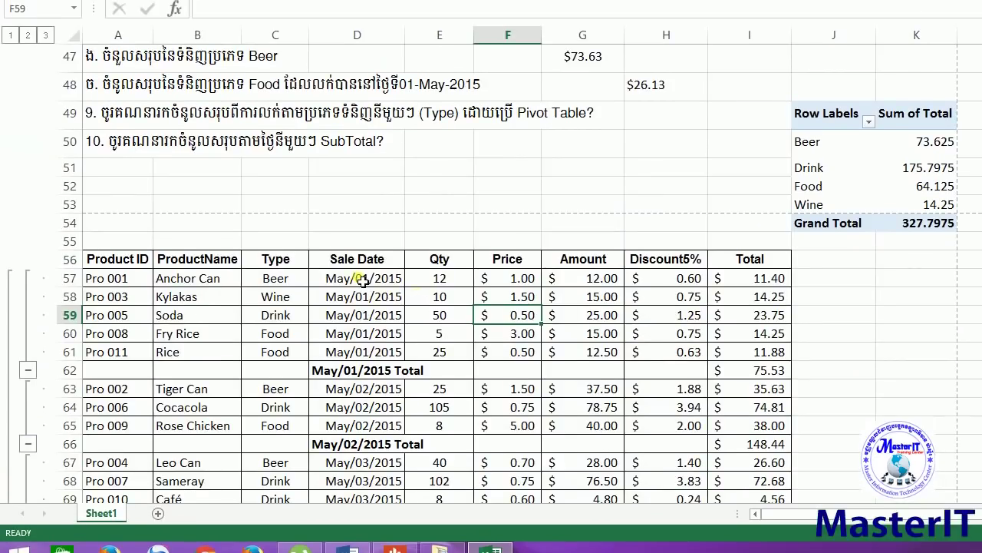
pyautogui.moveTo(287, 283); pyautogui.dragTo(298, 338)
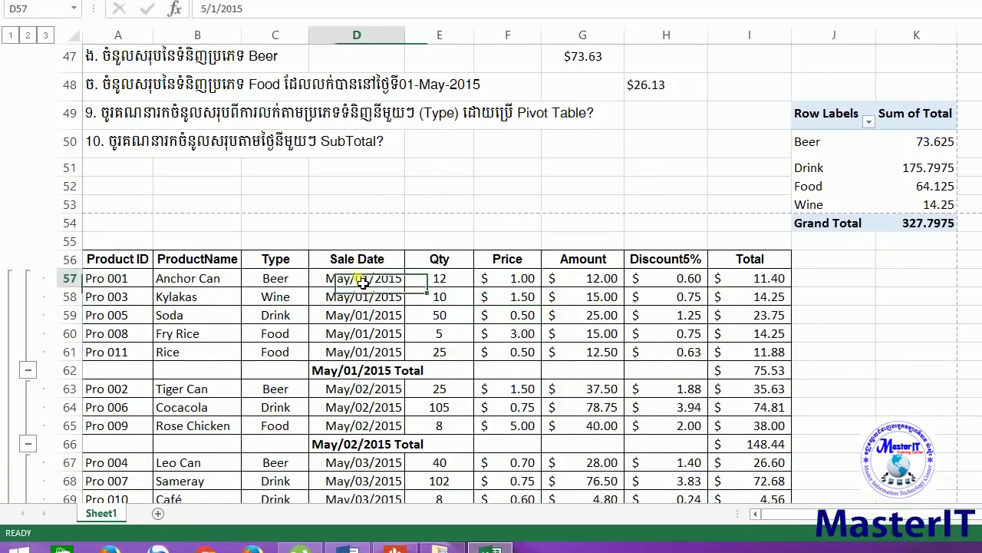
pyautogui.moveTo(369, 282); pyautogui.dragTo(369, 300)
pyautogui.click(381, 323)
pyautogui.moveTo(391, 282); pyautogui.dragTo(740, 278)
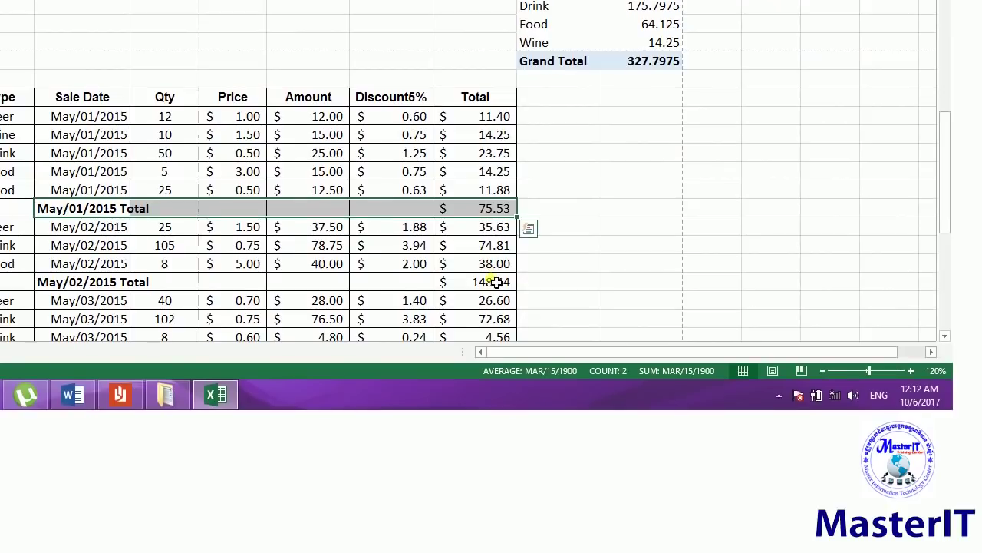
pyautogui.click(772, 308)
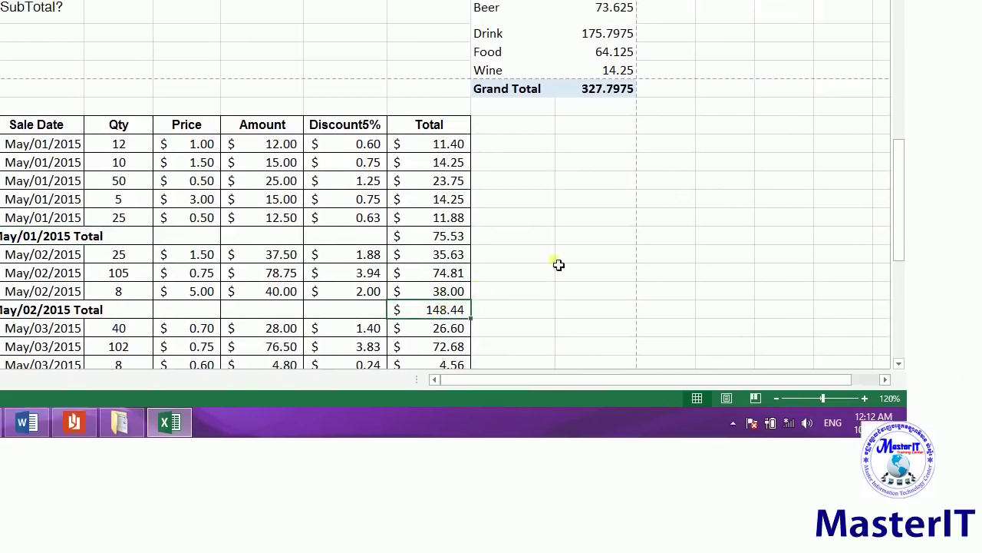
pyautogui.moveTo(490, 278); pyautogui.dragTo(494, 283)
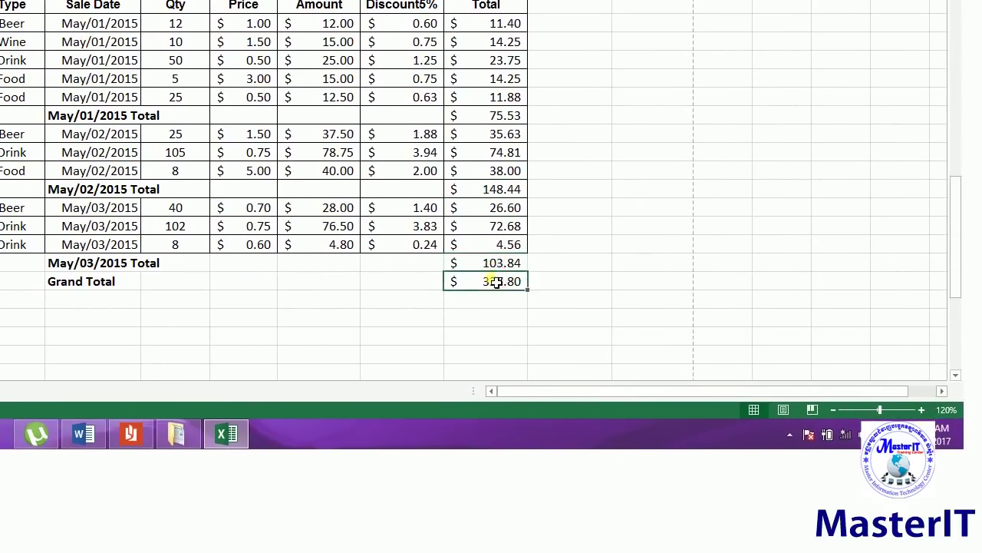
pyautogui.moveTo(958, 268); pyautogui.dragTo(961, 243)
pyautogui.moveTo(494, 282); pyautogui.dragTo(496, 328)
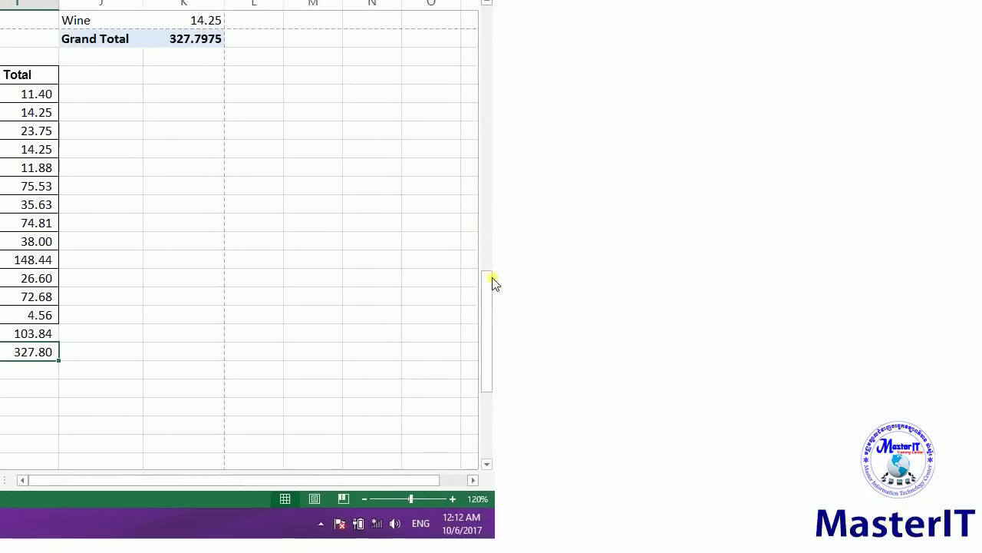
pyautogui.moveTo(494, 282); pyautogui.dragTo(491, 193)
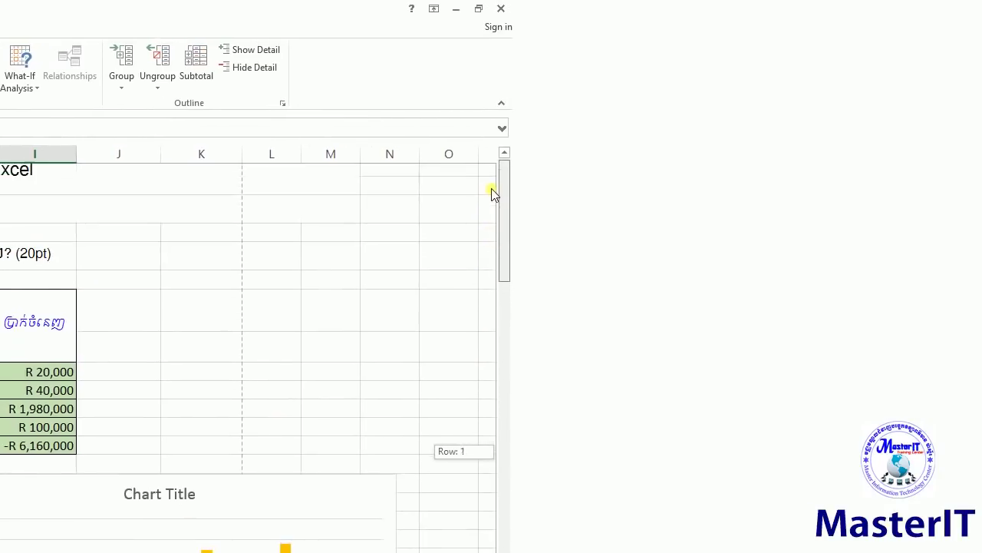
pyautogui.click(497, 283)
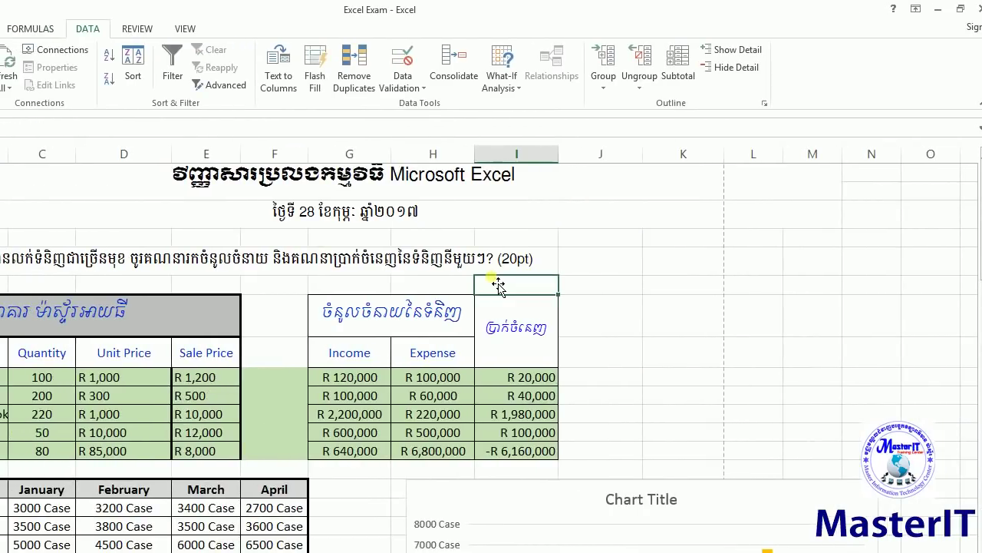